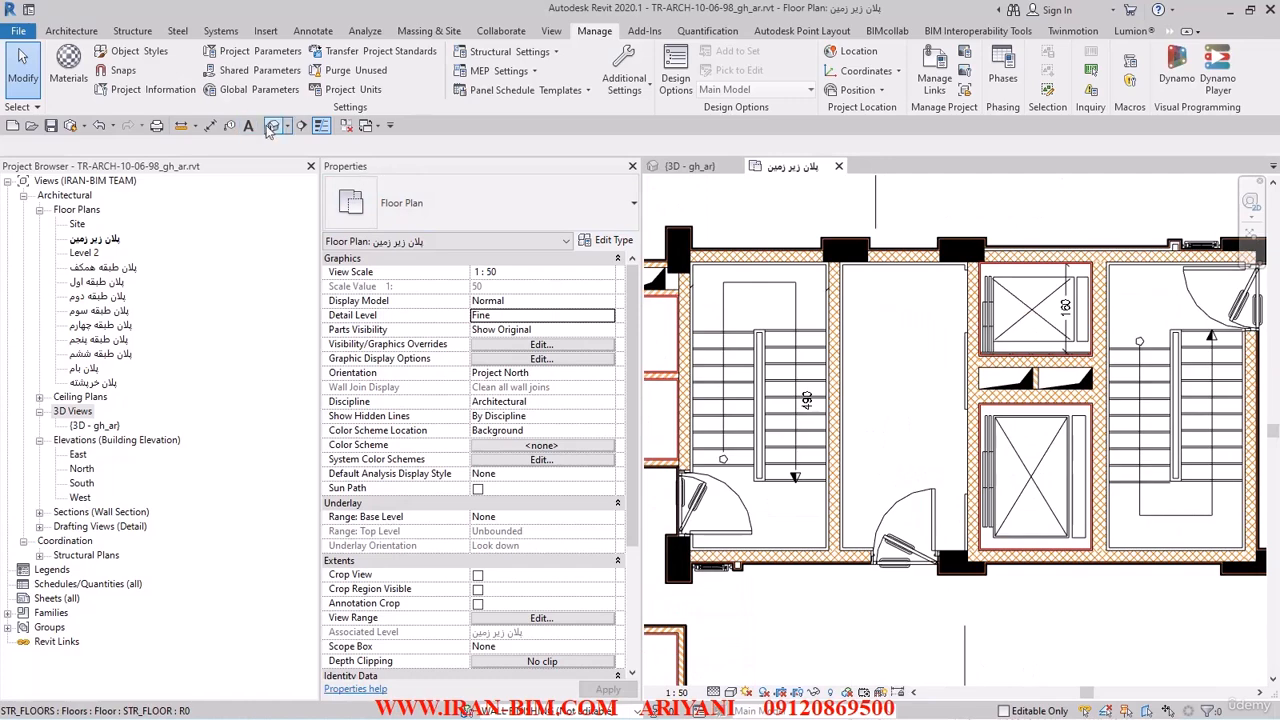
Open the 3D view and bring the finish walls and door around the basement stair core into view.
left_click(273, 126)
scroll(930, 466, "down", 2)
scroll(989, 454, "up", 5)
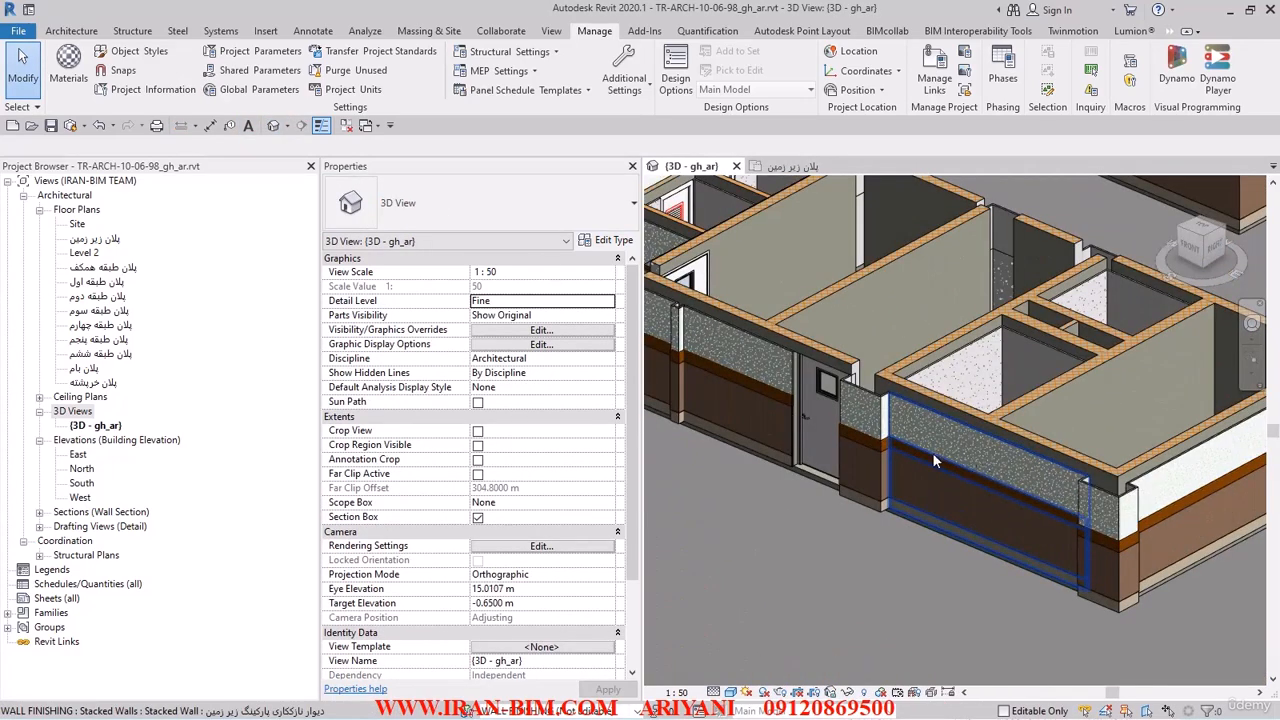
middle_click_drag(743, 413, 883, 493)
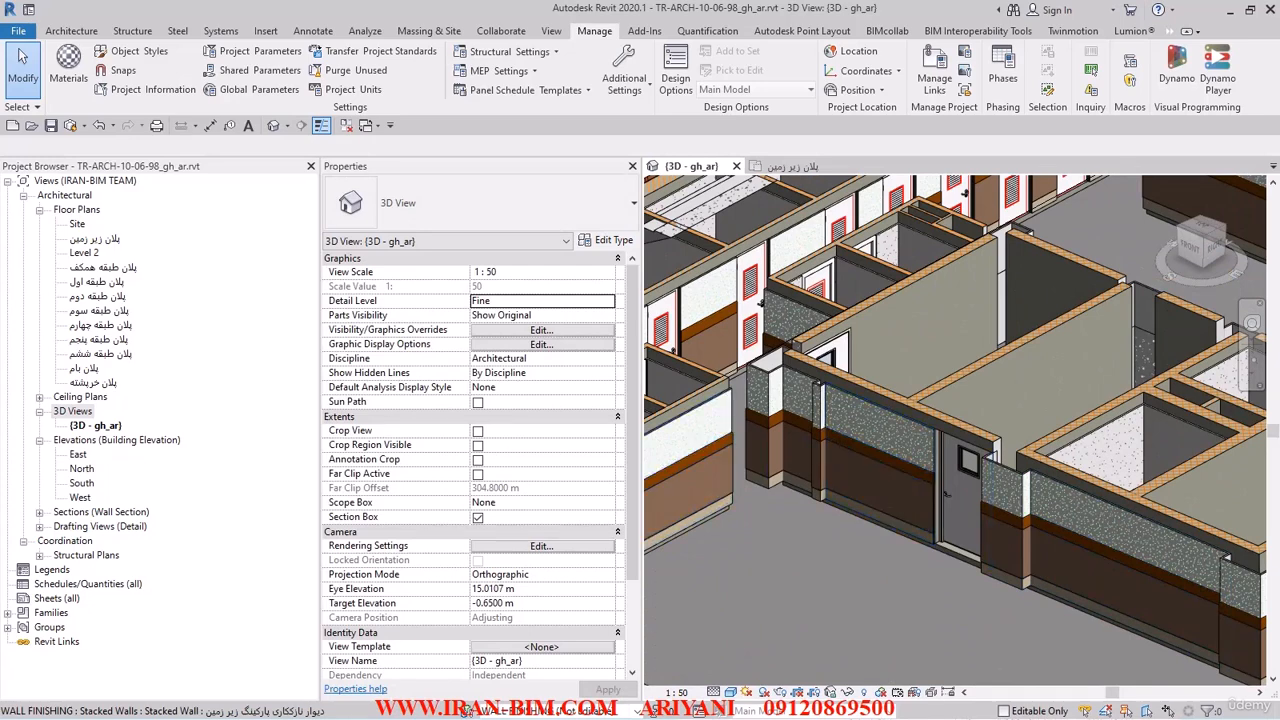
Switch to the AutoCAD drawing and select the lobby wall finish detail D.30.
key("alt+Tab")
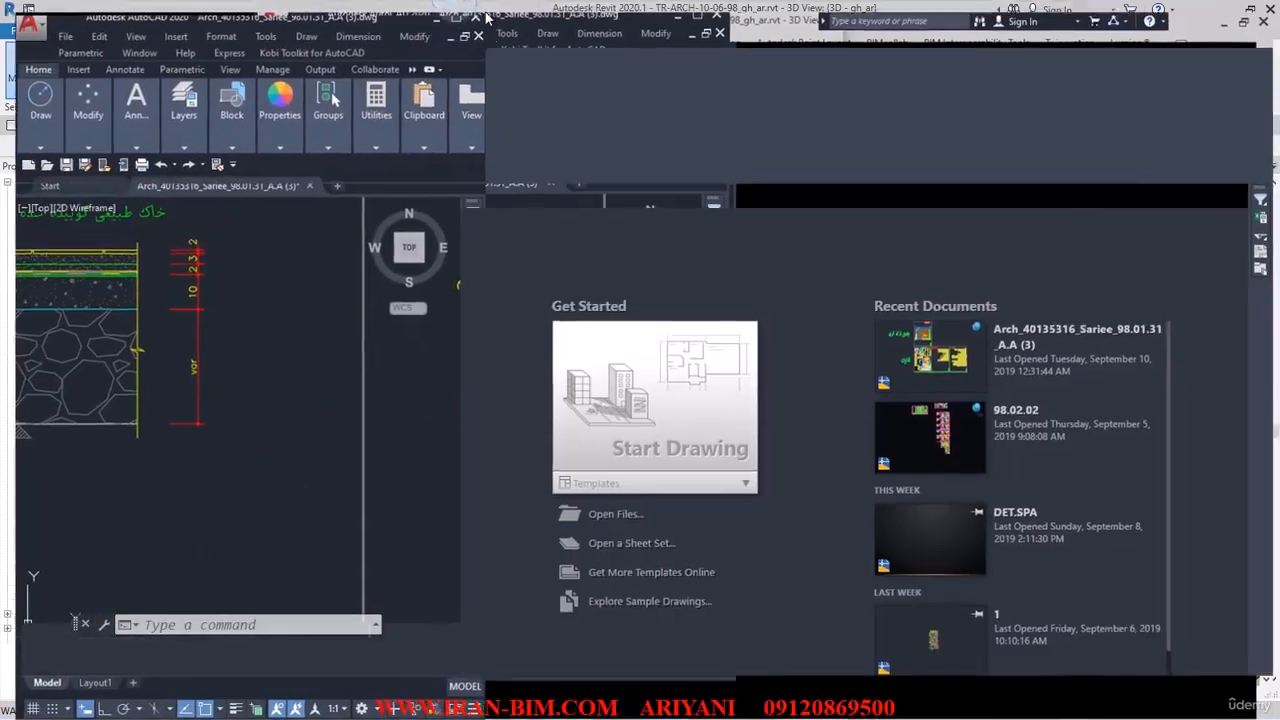
scroll(545, 206, "down", 5)
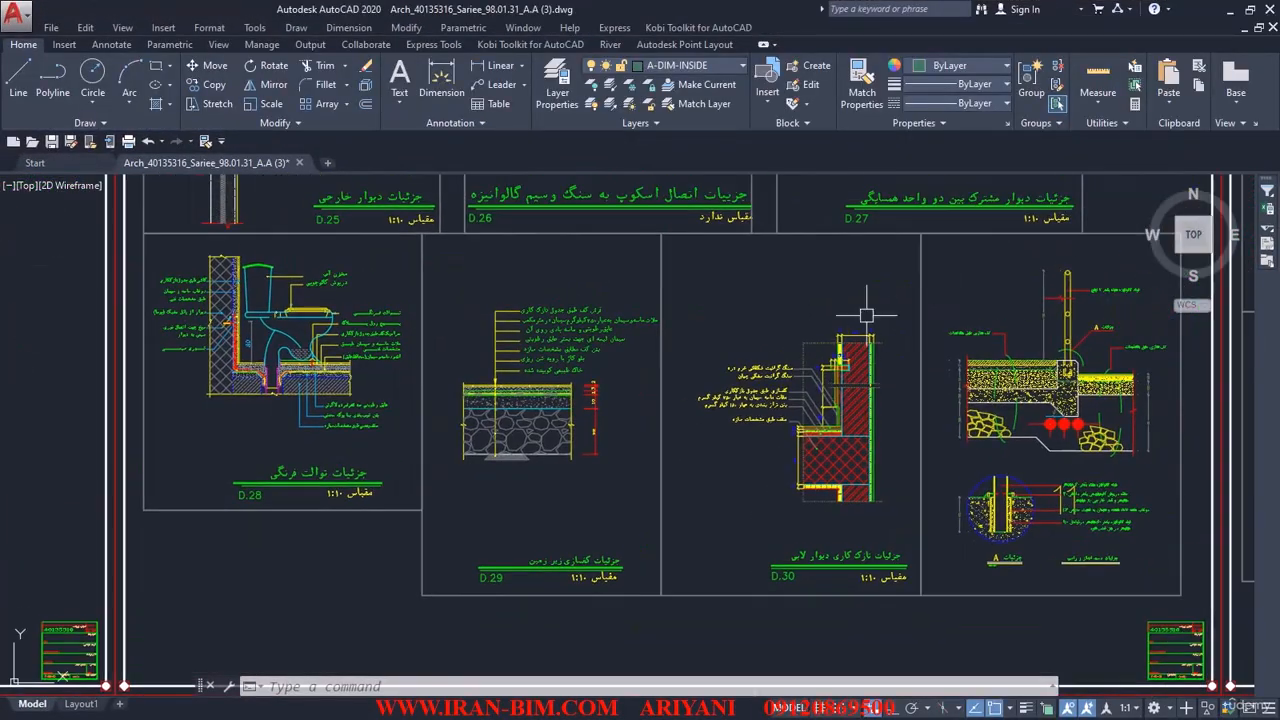
left_click(876, 300)
left_click(743, 521)
Examine the stair, lobby and elevator core in the residential floor plan and in the basement parking plan.
scroll(800, 531, "down", 9)
middle_click_drag(800, 531, 842, 659)
mouse_move(682, 249)
middle_mouse_down()
mouse_move(705, 475)
mouse_move(693, 650)
middle_mouse_up()
scroll(698, 470, "up", 6)
scroll(695, 427, "up", 8)
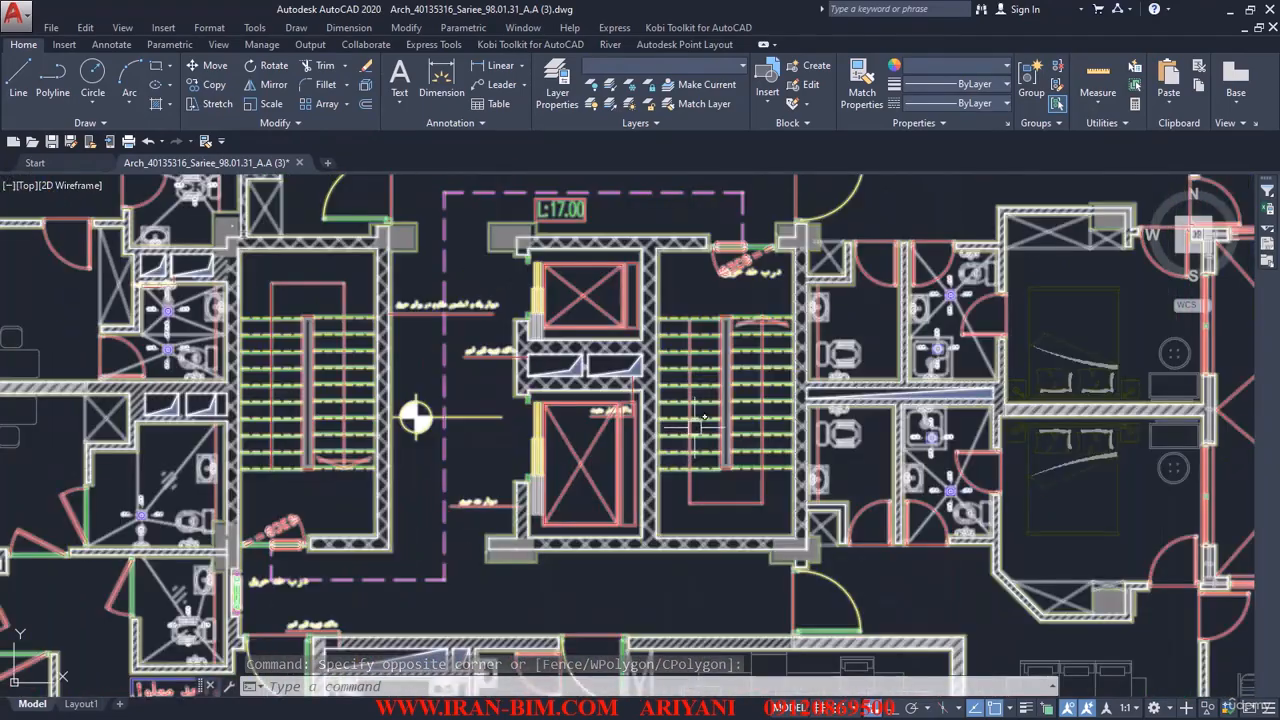
middle_click_drag(483, 478, 569, 512)
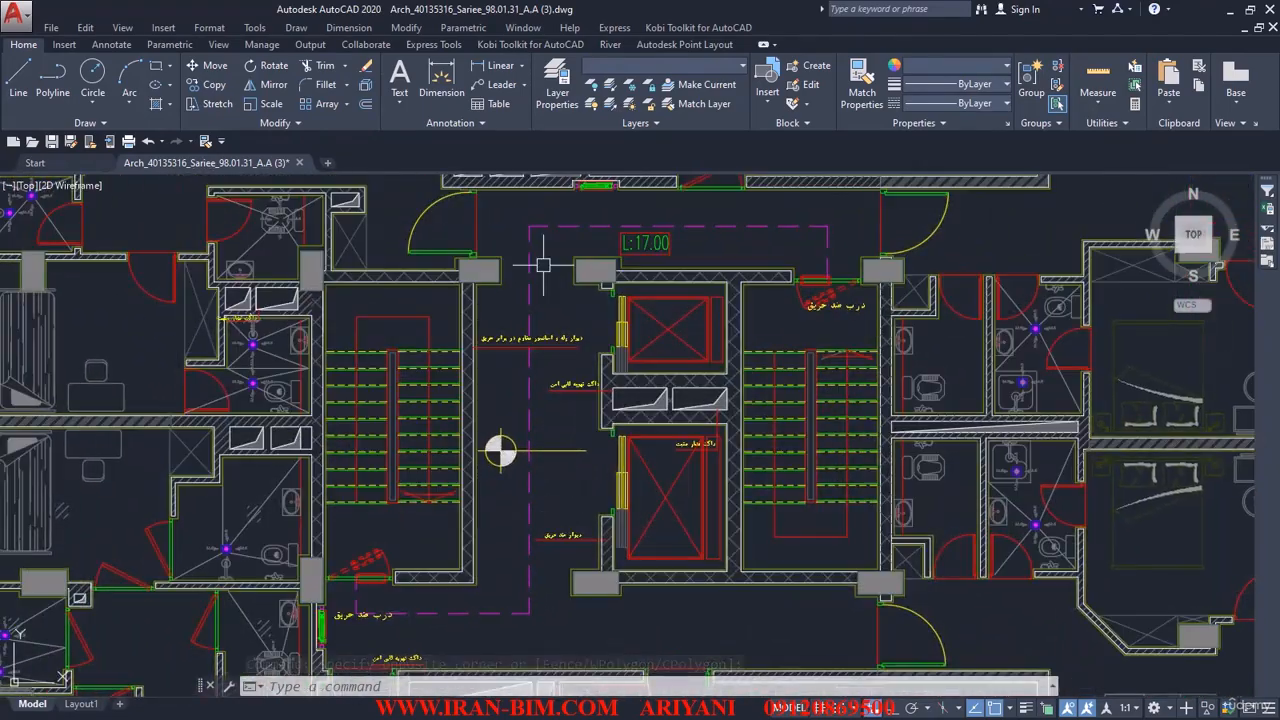
scroll(534, 536, "down", 10)
middle_click_drag(574, 368, 570, 620)
middle_click_drag(559, 438, 543, 674)
mouse_move(406, 381)
middle_mouse_down()
mouse_move(554, 577)
mouse_move(634, 449)
middle_mouse_up()
scroll(475, 440, "up", 10)
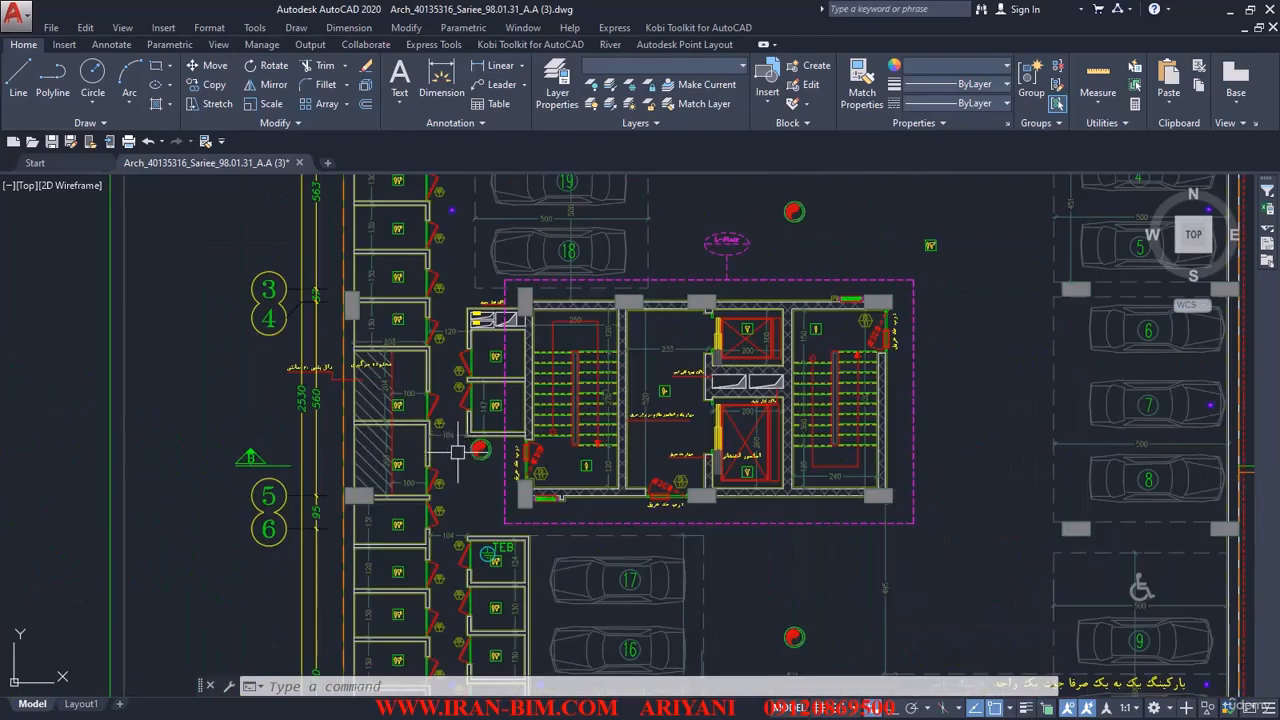
scroll(779, 368, "up", 2)
middle_click_drag(785, 363, 686, 409)
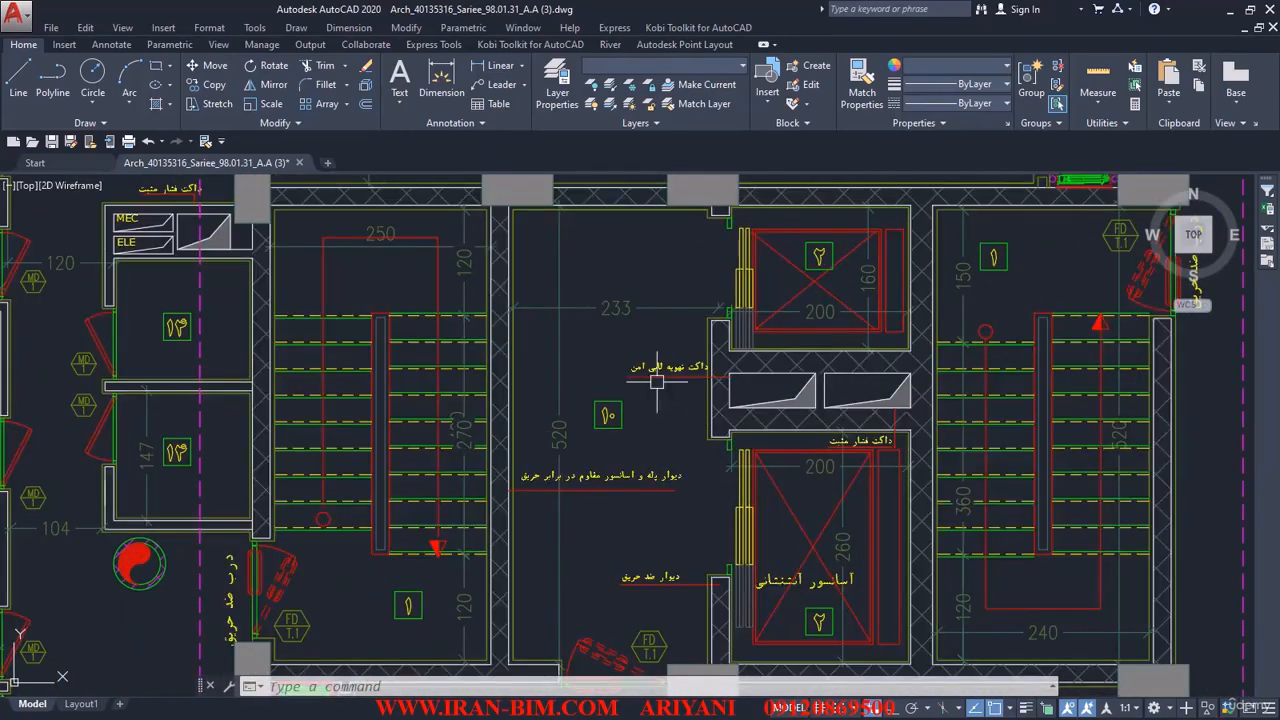
scroll(605, 415, "down", 5)
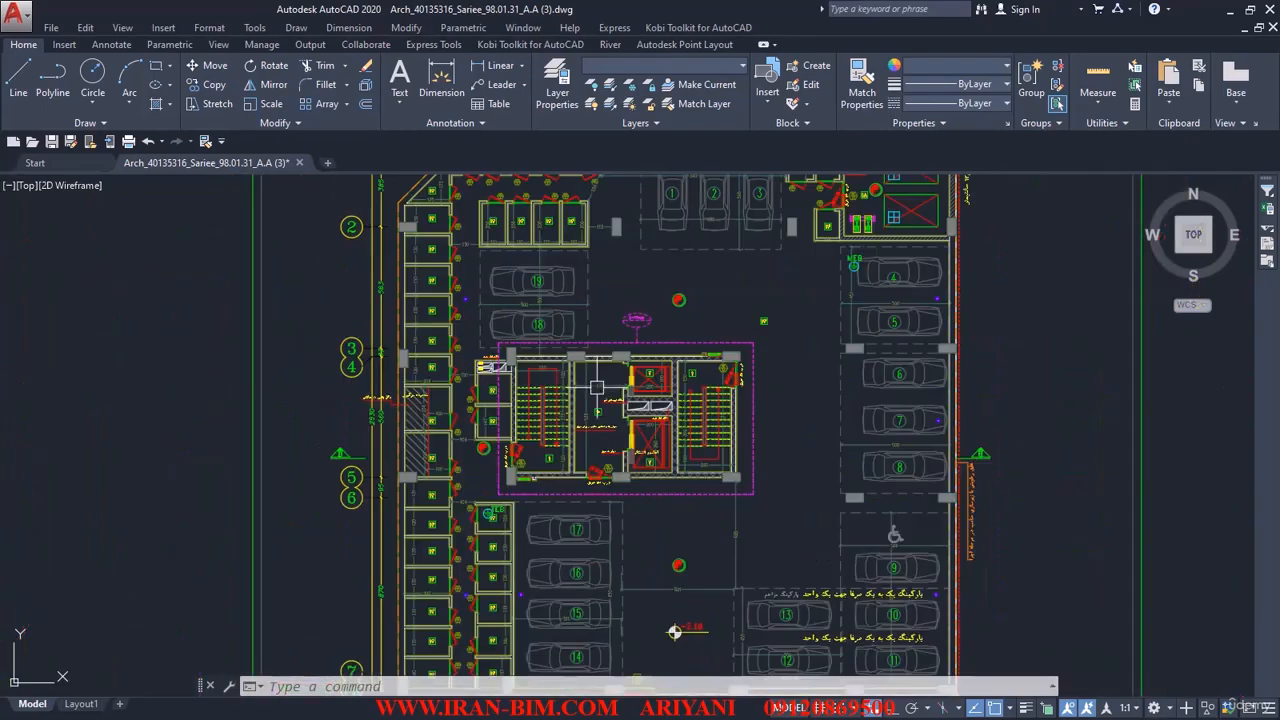
scroll(600, 422, "up", 3)
Return to the lobby wall finish detail D.30 on the detail sheets and clear its selection.
scroll(587, 410, "down", 9)
middle_click_drag(526, 530, 463, 314)
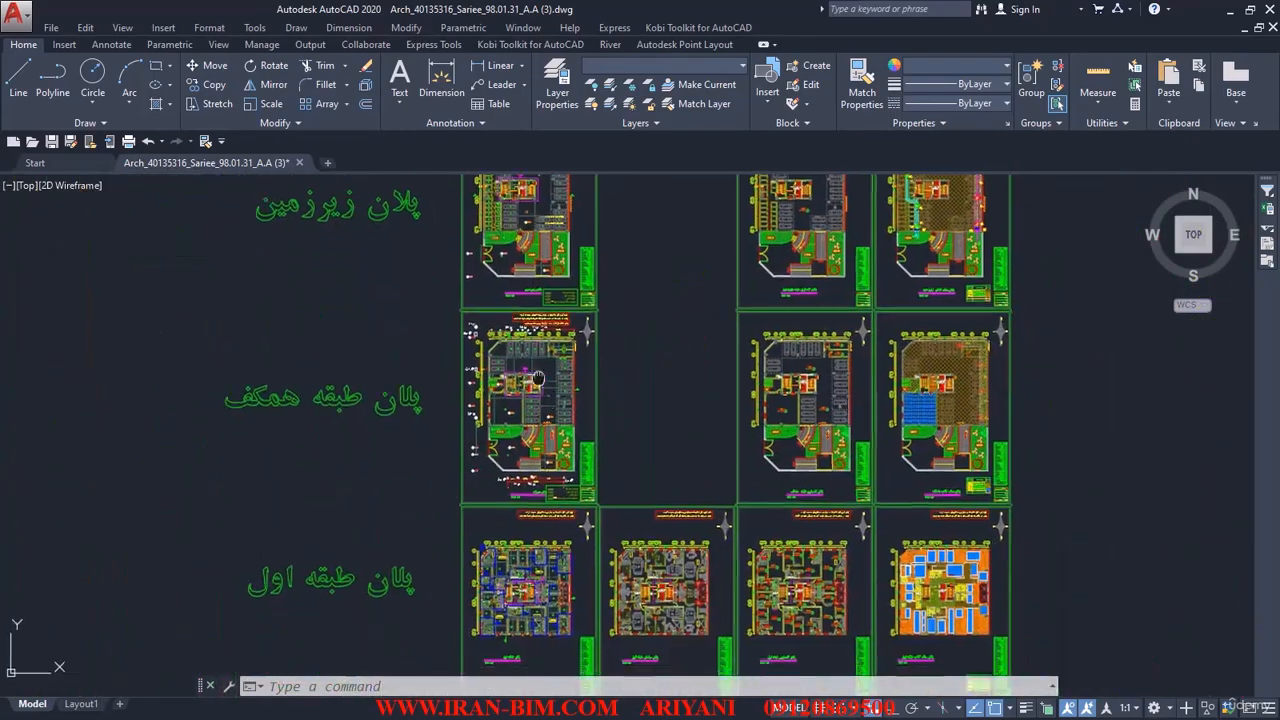
scroll(463, 314, "down", 4)
scroll(505, 411, "down", 4)
middle_click_drag(572, 530, 549, 371)
middle_click_drag(549, 511, 549, 349)
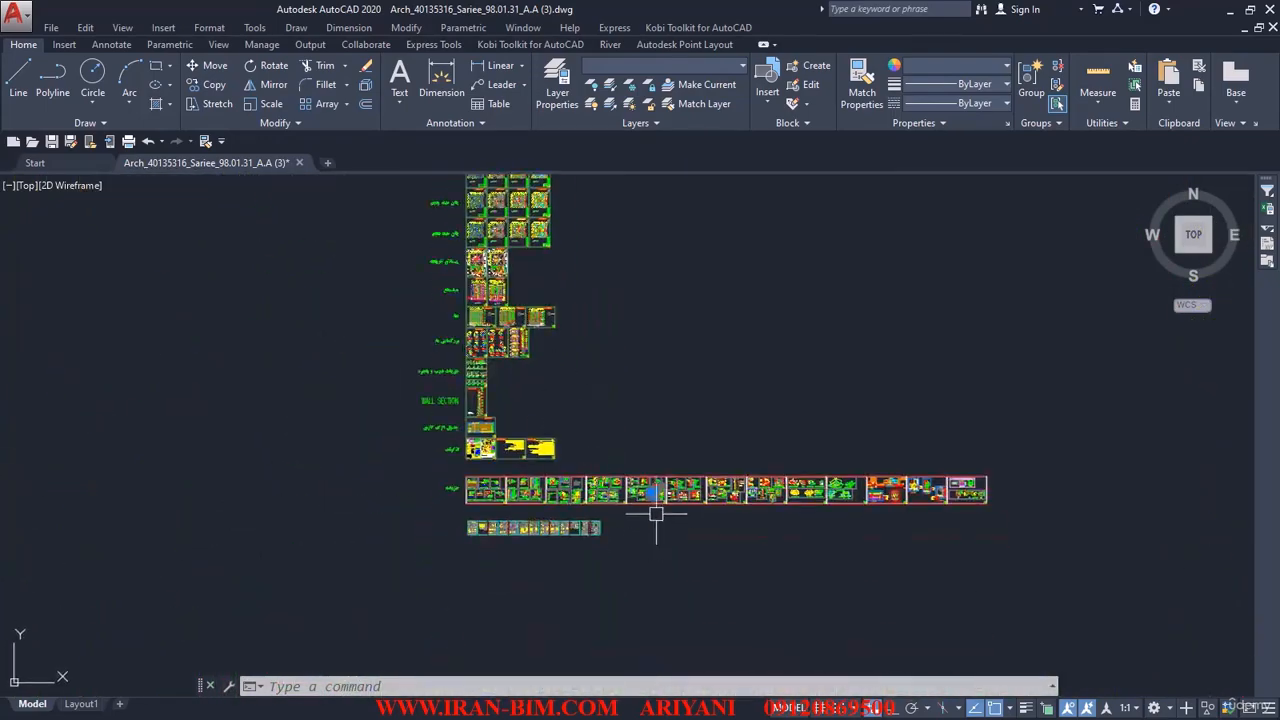
scroll(656, 500, "up", 12)
scroll(649, 428, "up", 6)
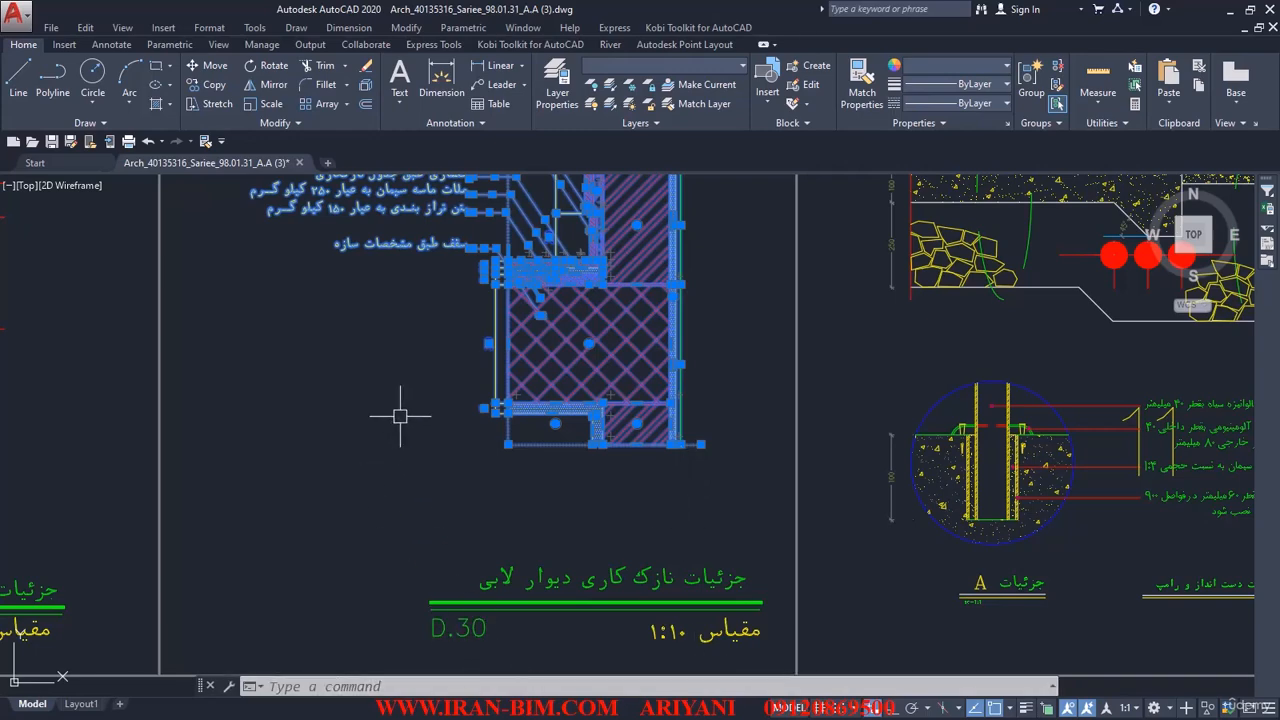
middle_click_drag(398, 379, 403, 517)
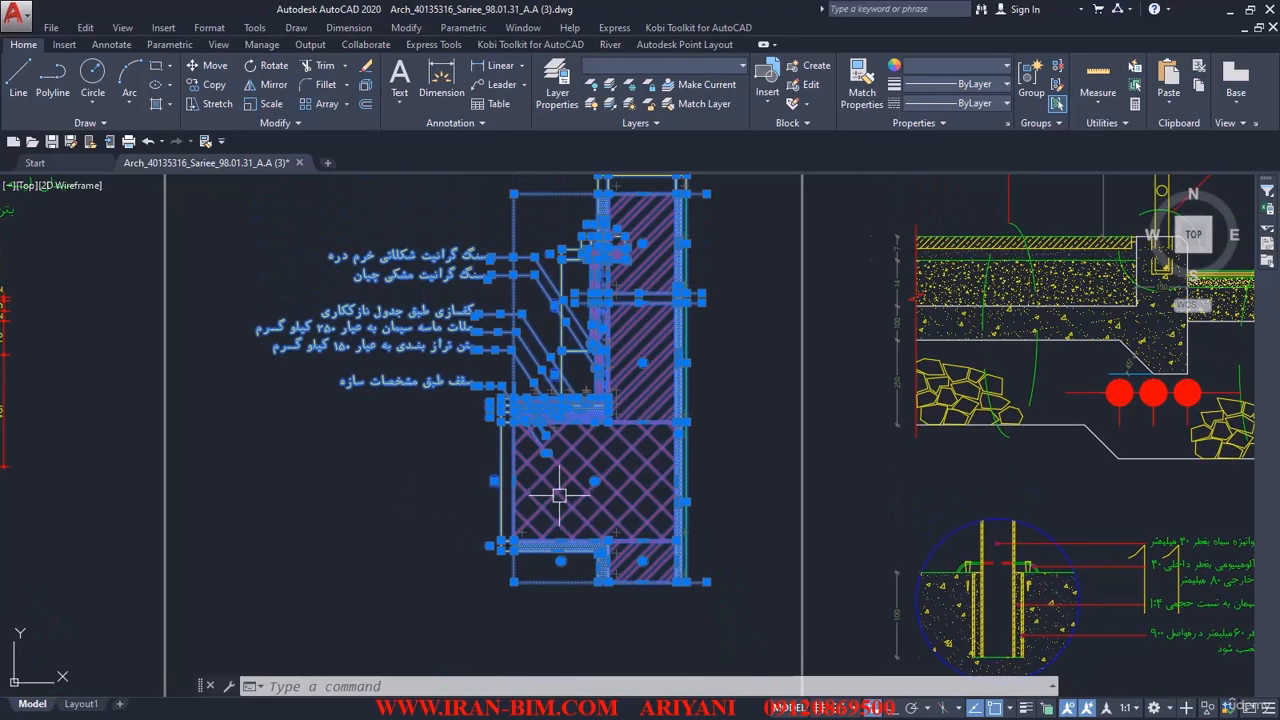
key("Escape")
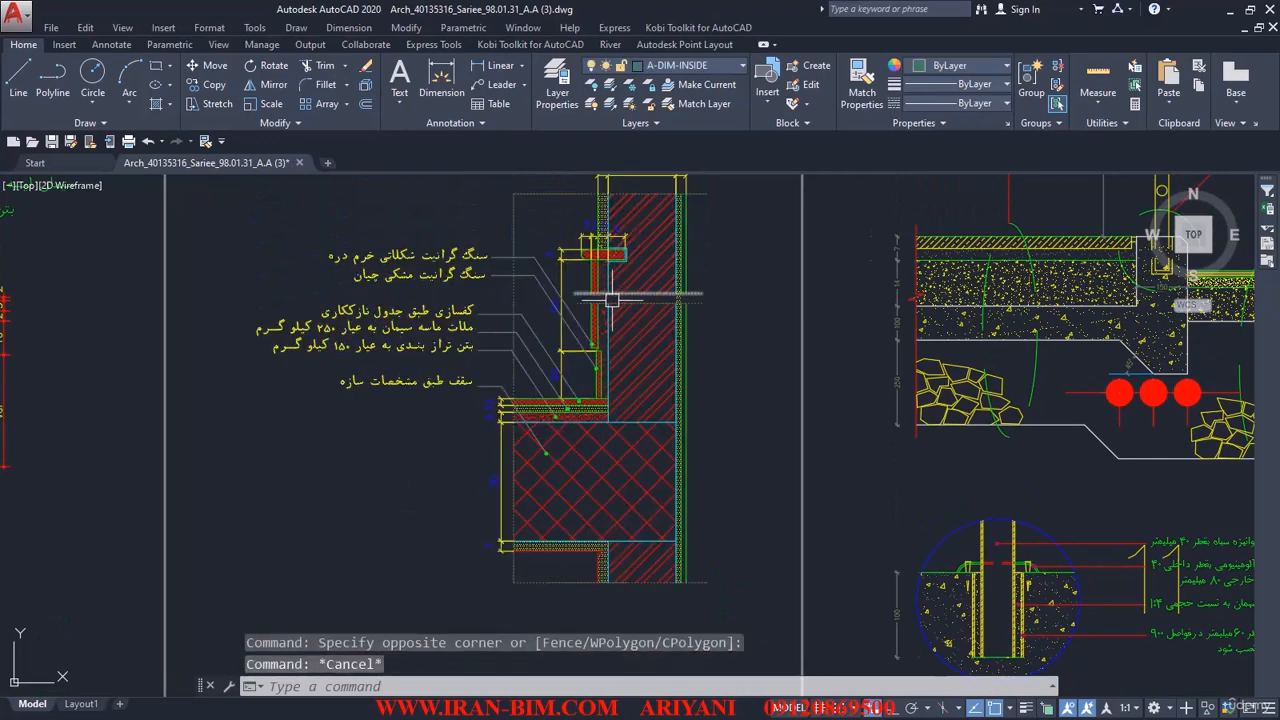
Examine the granite cladding, mortar, floor build-up and wall dimensions in lobby finish detail D.30.
scroll(612, 303, "up", 3)
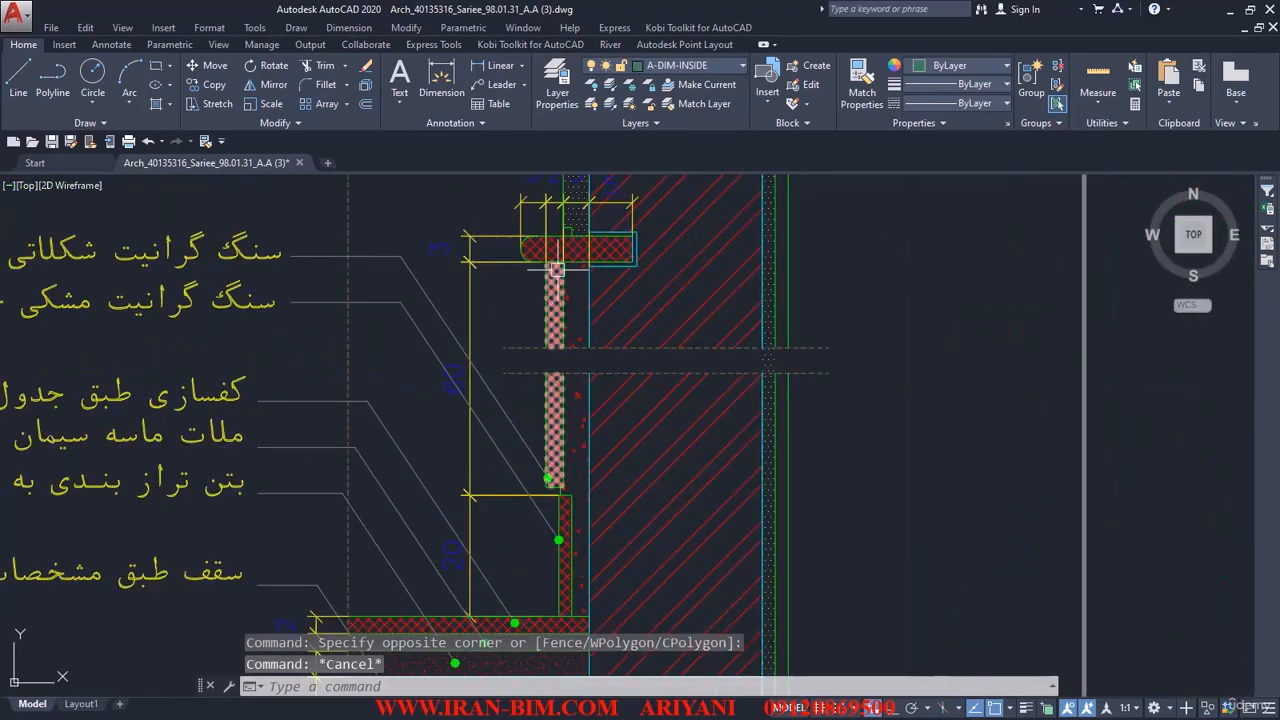
scroll(565, 305, "down", 1)
middle_click_drag(565, 305, 629, 320)
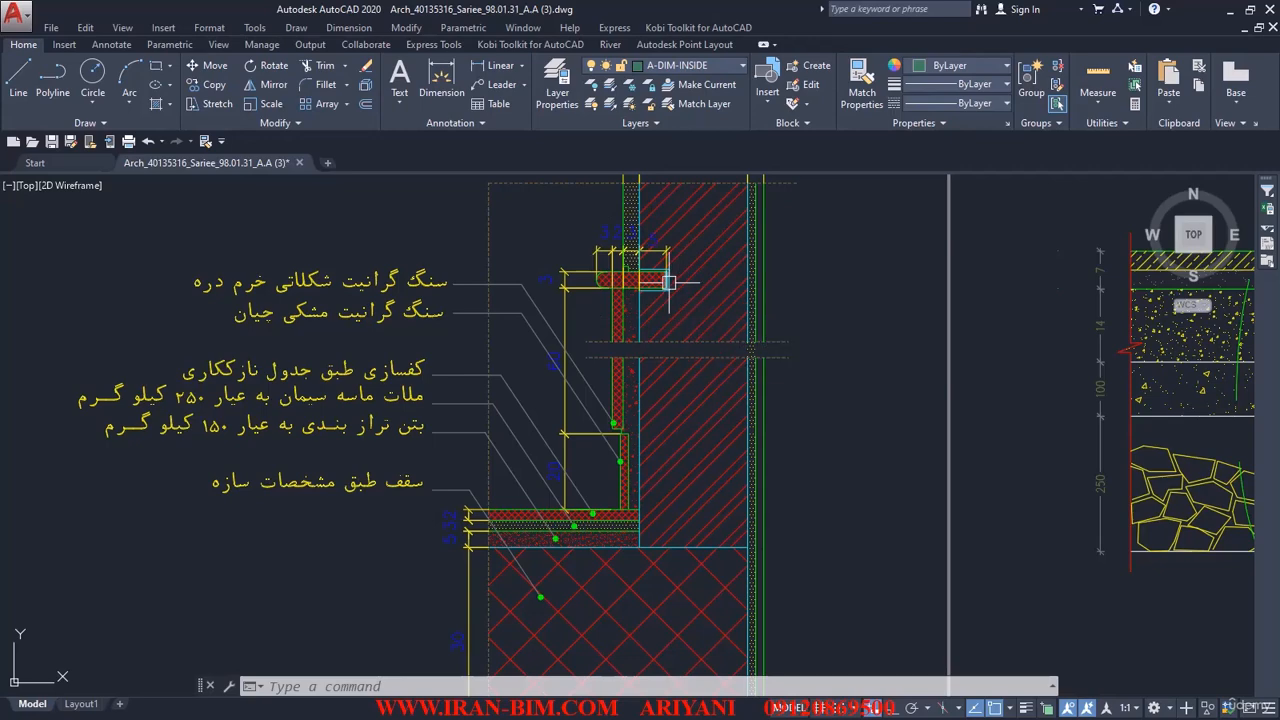
mouse_move(668, 283)
mouse_move(659, 350)
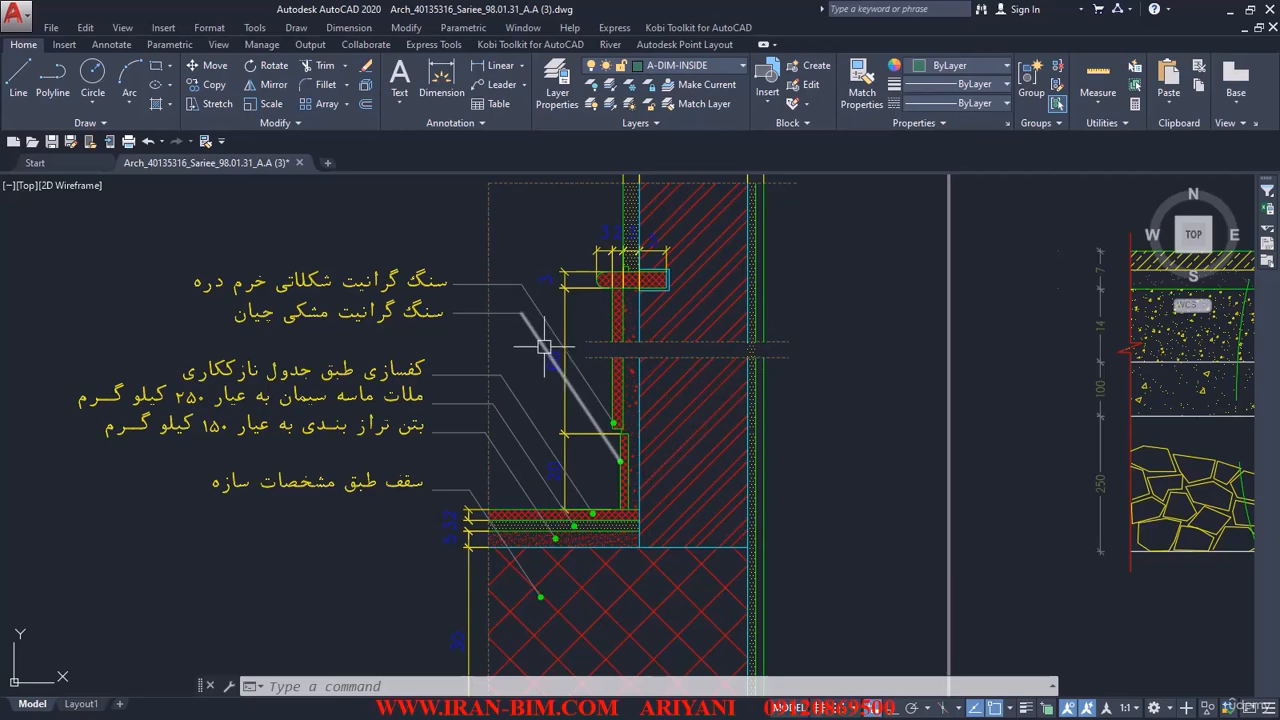
middle_click_drag(537, 351, 507, 357)
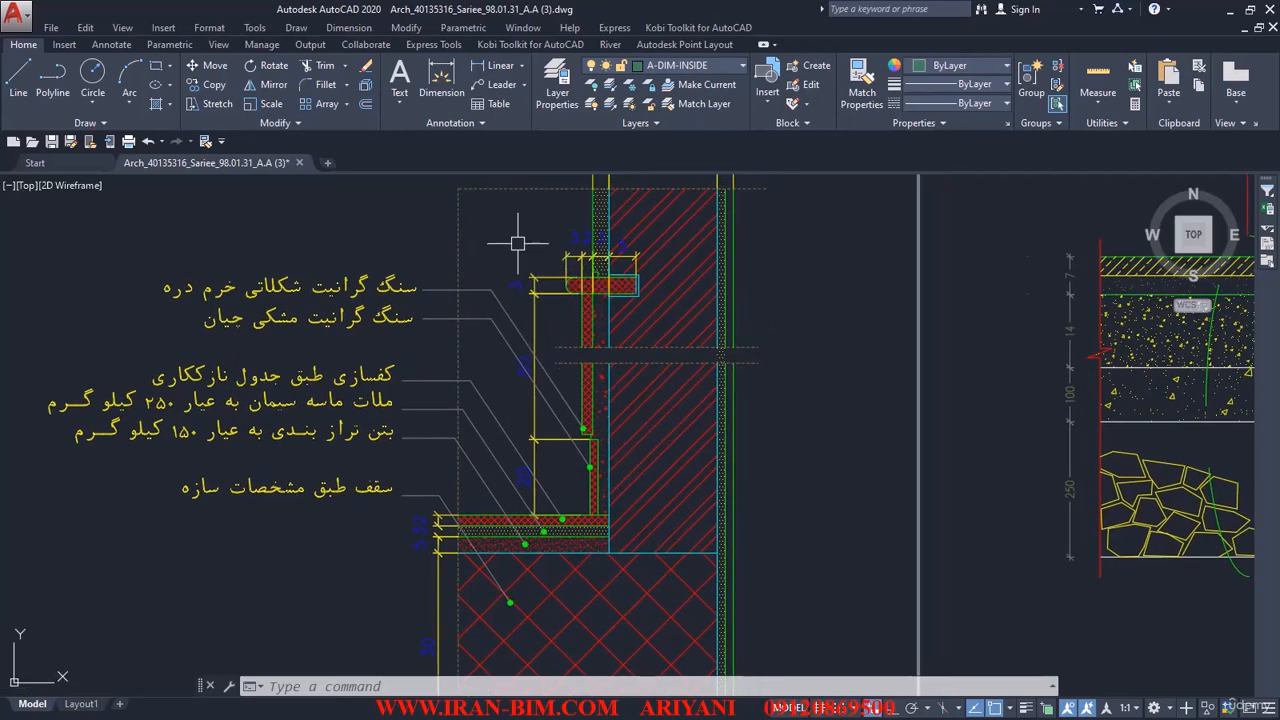
middle_click_drag(517, 243, 476, 315)
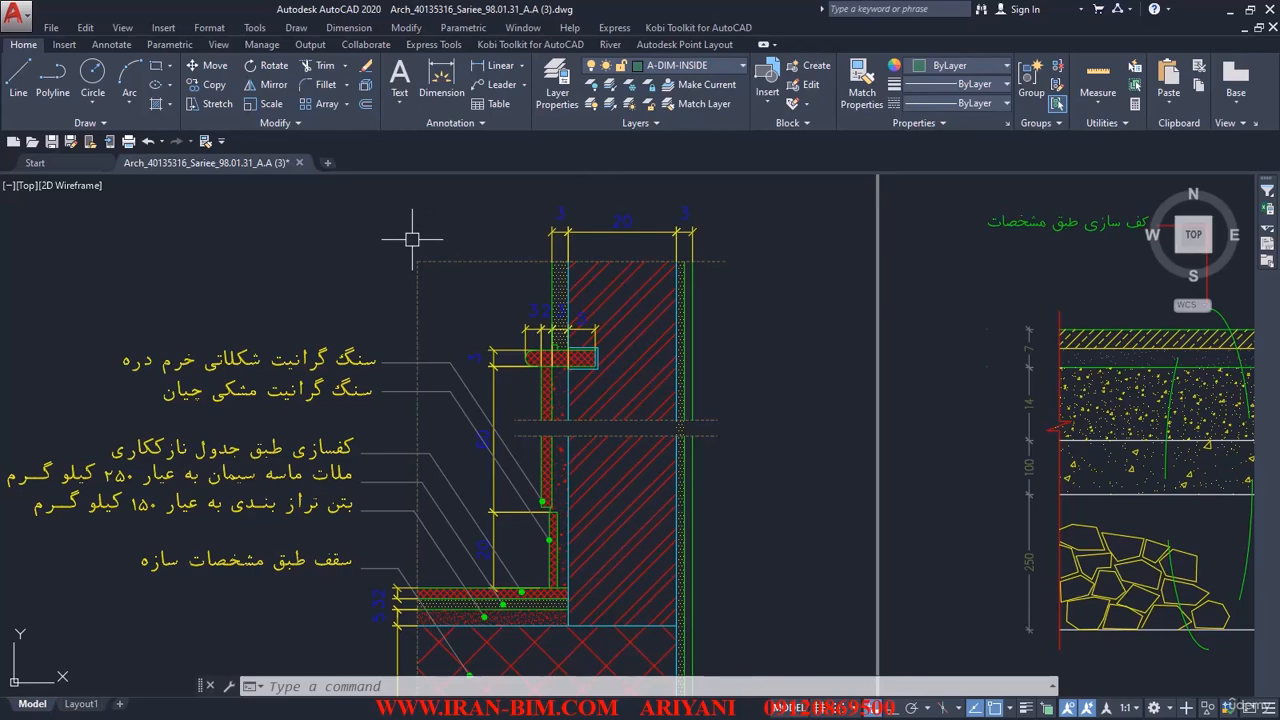
scroll(476, 281, "down", 2)
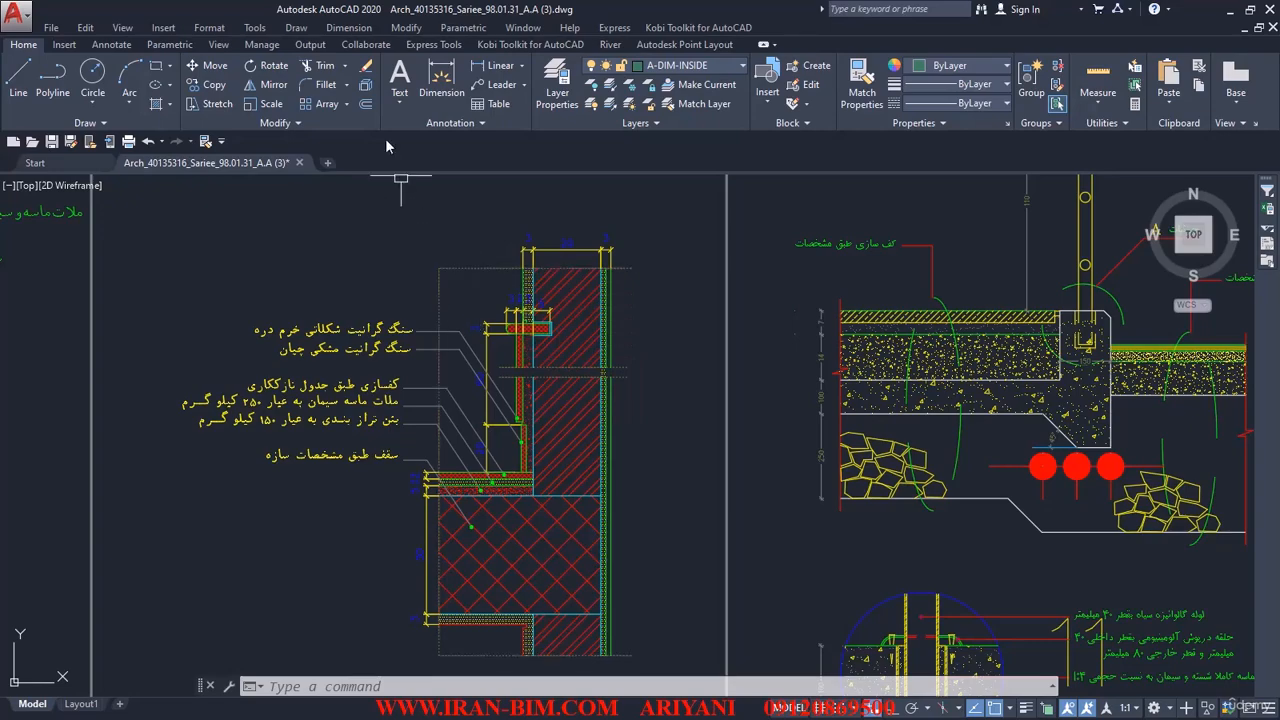
Move the AutoCAD window off the screen and return to the finish walls in the Revit 3D view.
left_click_drag(387, 12, 0, 130)
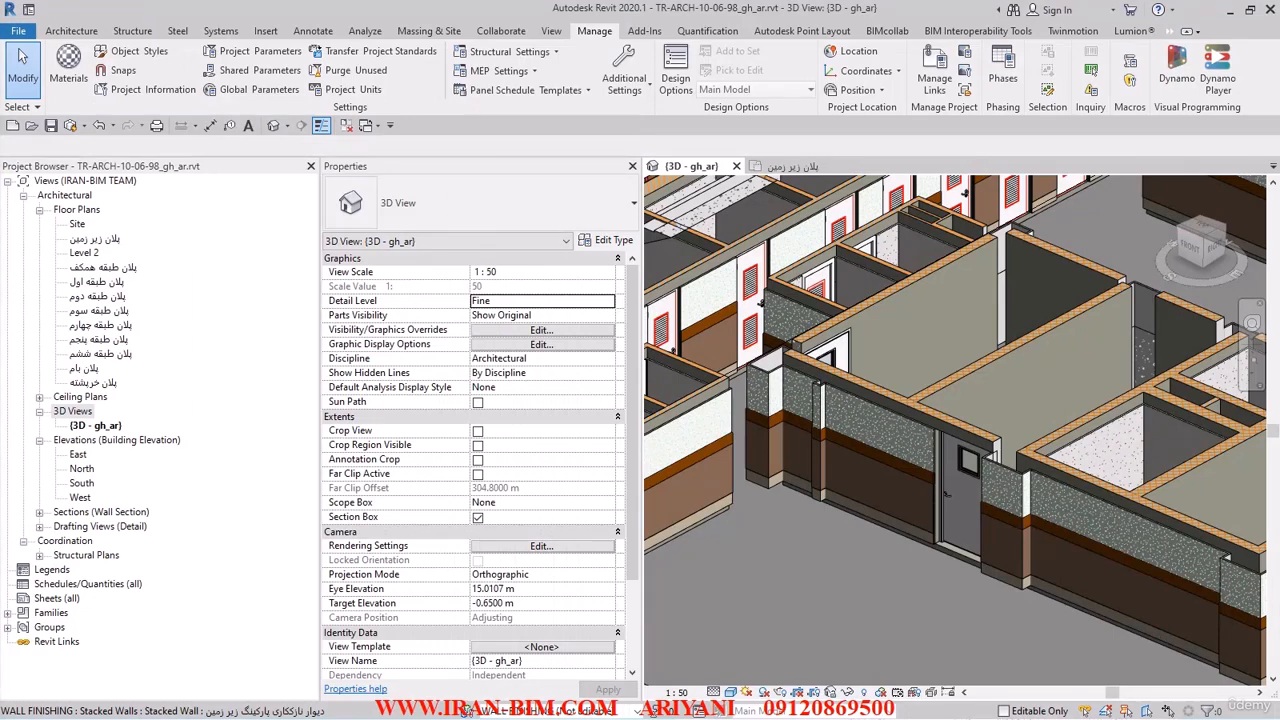
mouse_move(0, 280)
left_mouse_down()
mouse_move(89, 280)
mouse_move(503, 123)
mouse_move(377, 42)
mouse_move(351, 62)
left_mouse_up()
scroll(404, 261, "up", 4)
scroll(404, 261, "down", 5)
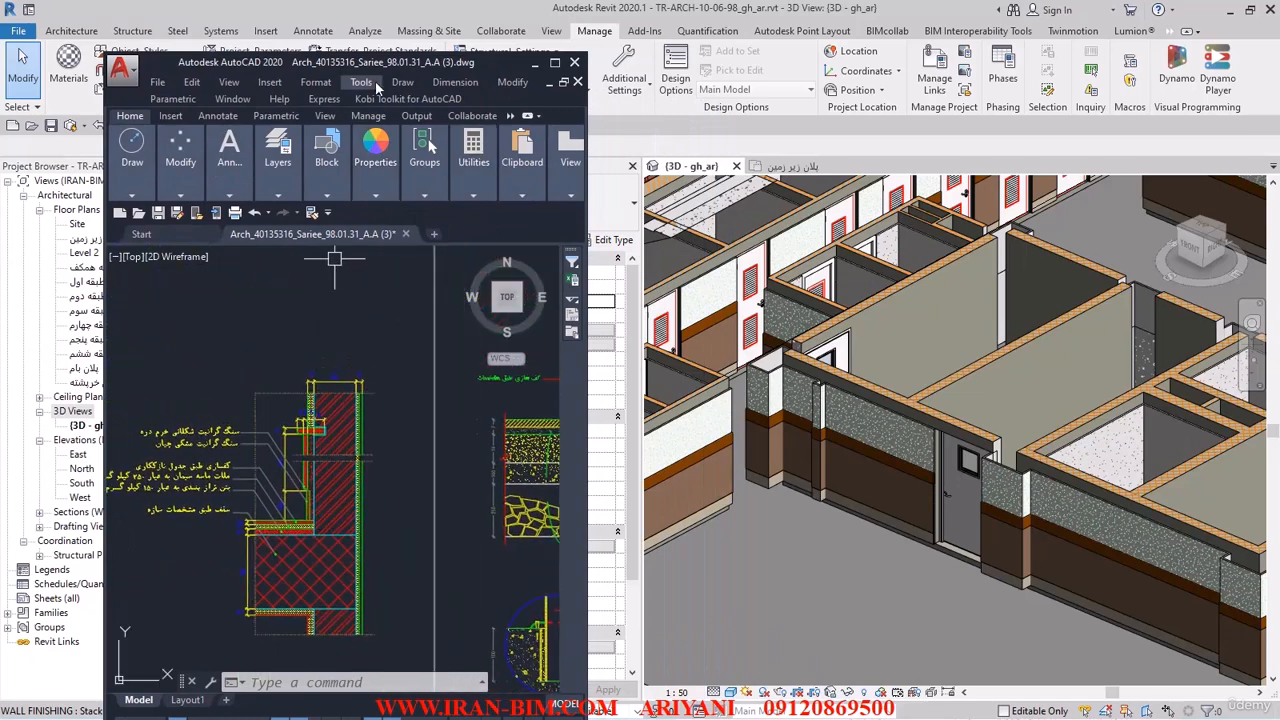
left_click_drag(335, 66, 0, 110)
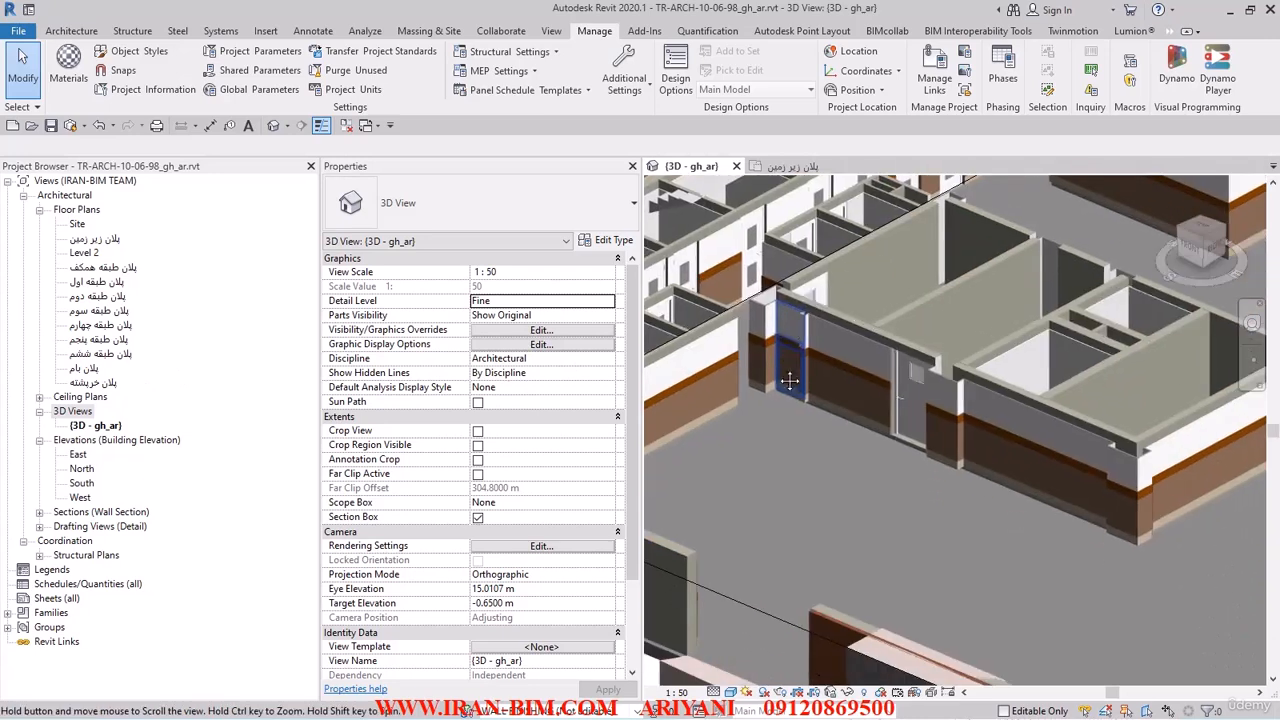
left_click(320, 125)
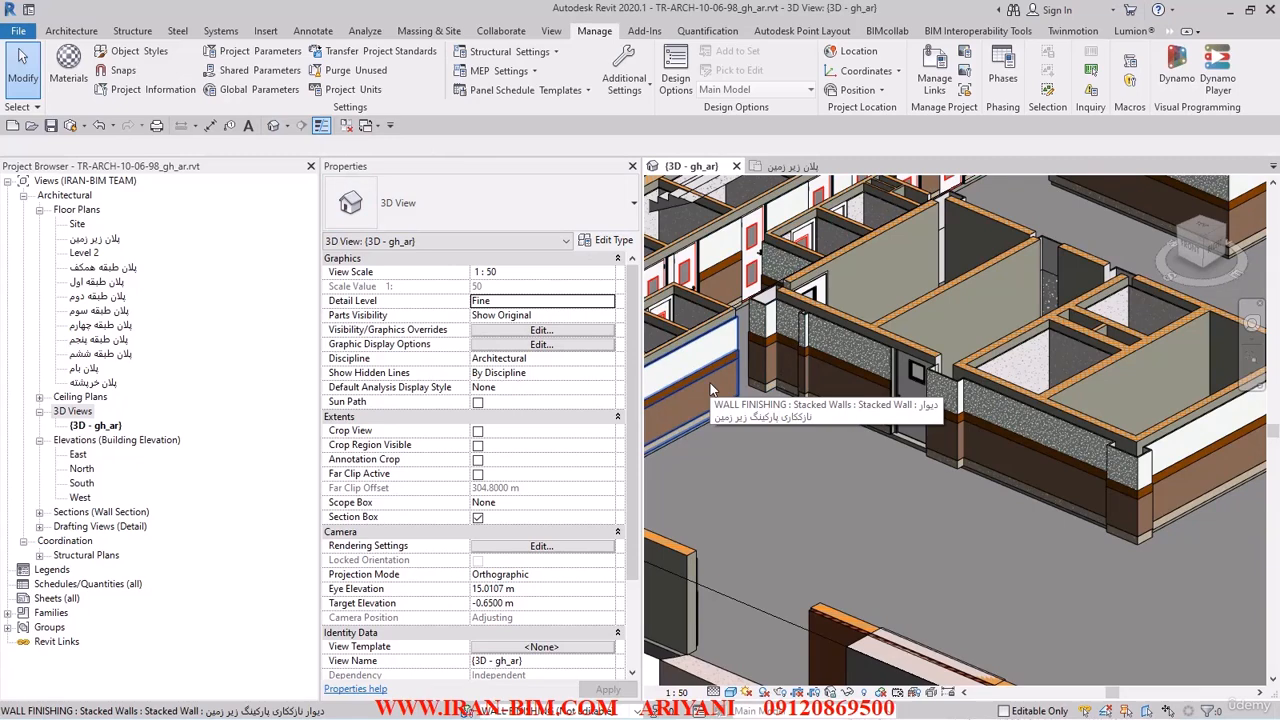
middle_click_drag(693, 346, 693, 346)
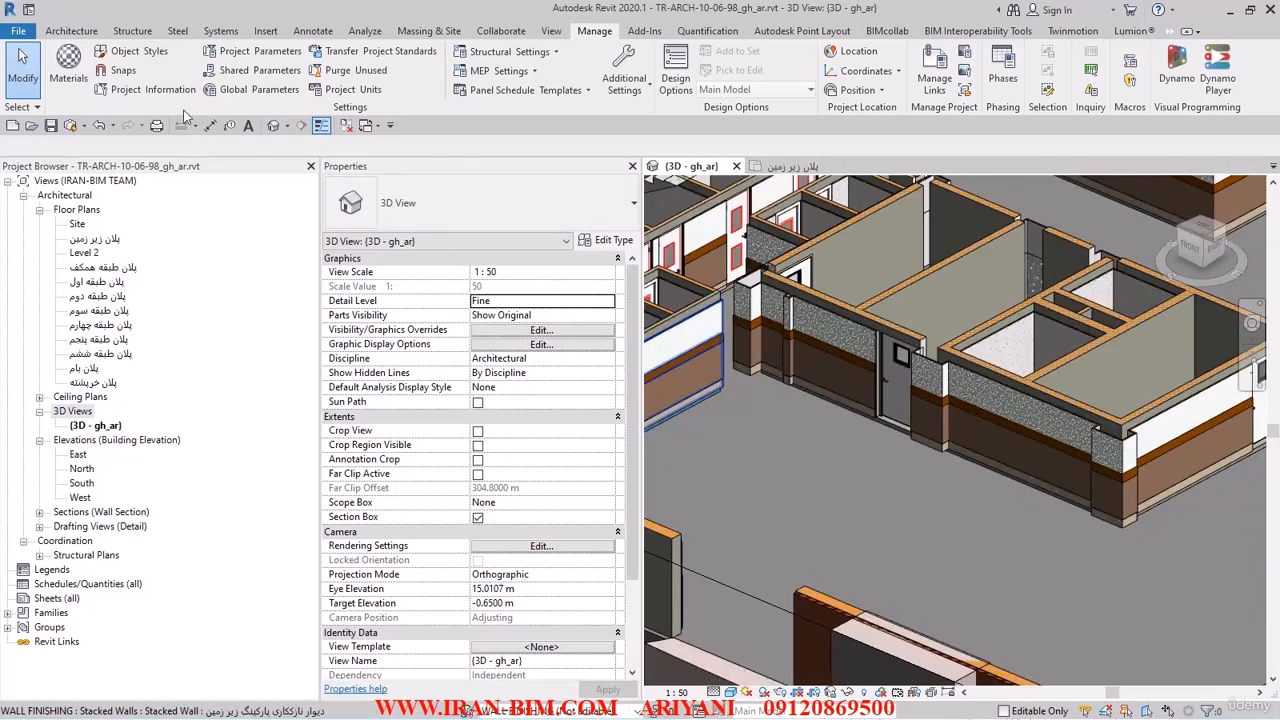
Draw a straight basic wall of type "دیوار سیمان سفید" about 2.4 m long in the open floor area in front of the core.
left_click(71, 31)
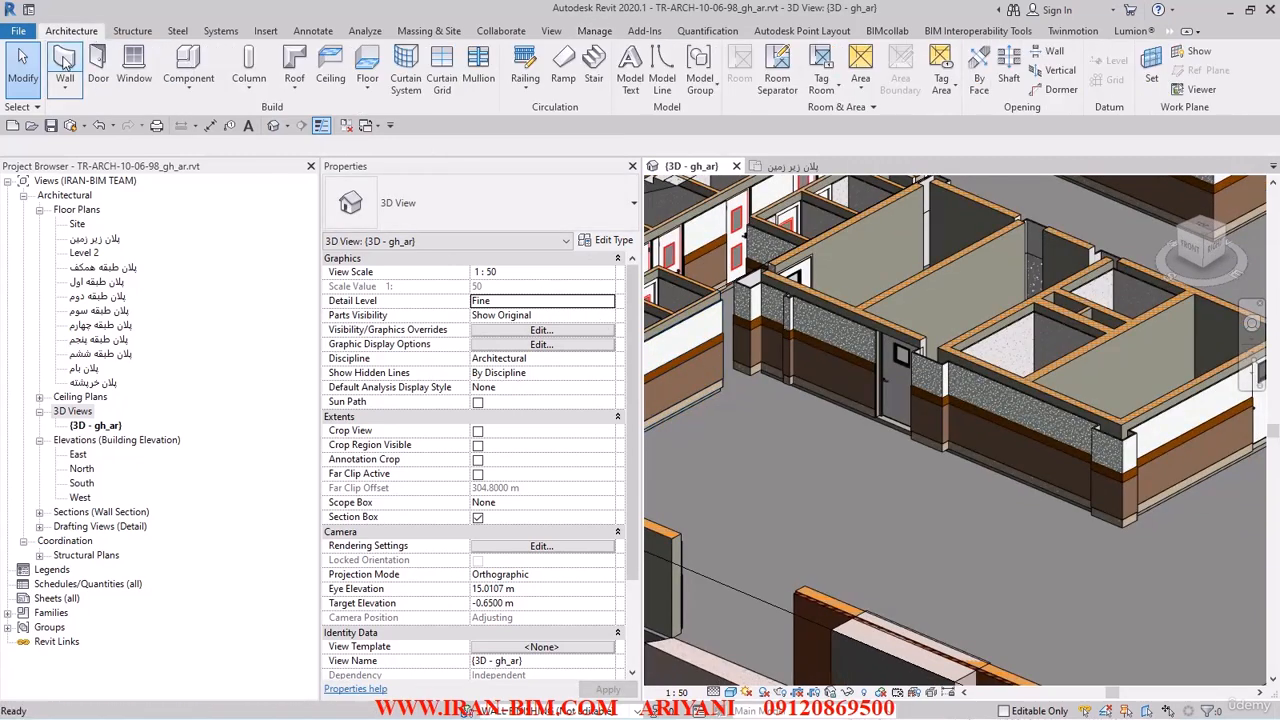
left_click(64, 62)
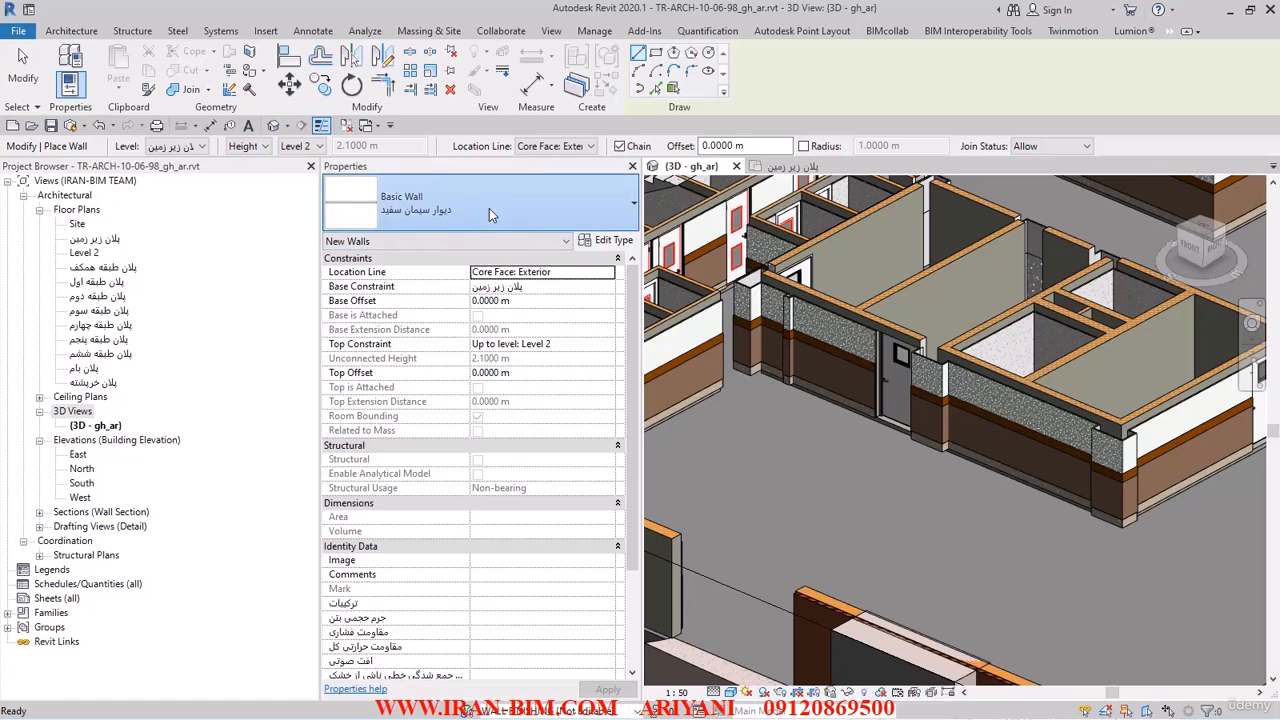
left_click(489, 208)
left_click(489, 208)
left_click(489, 208)
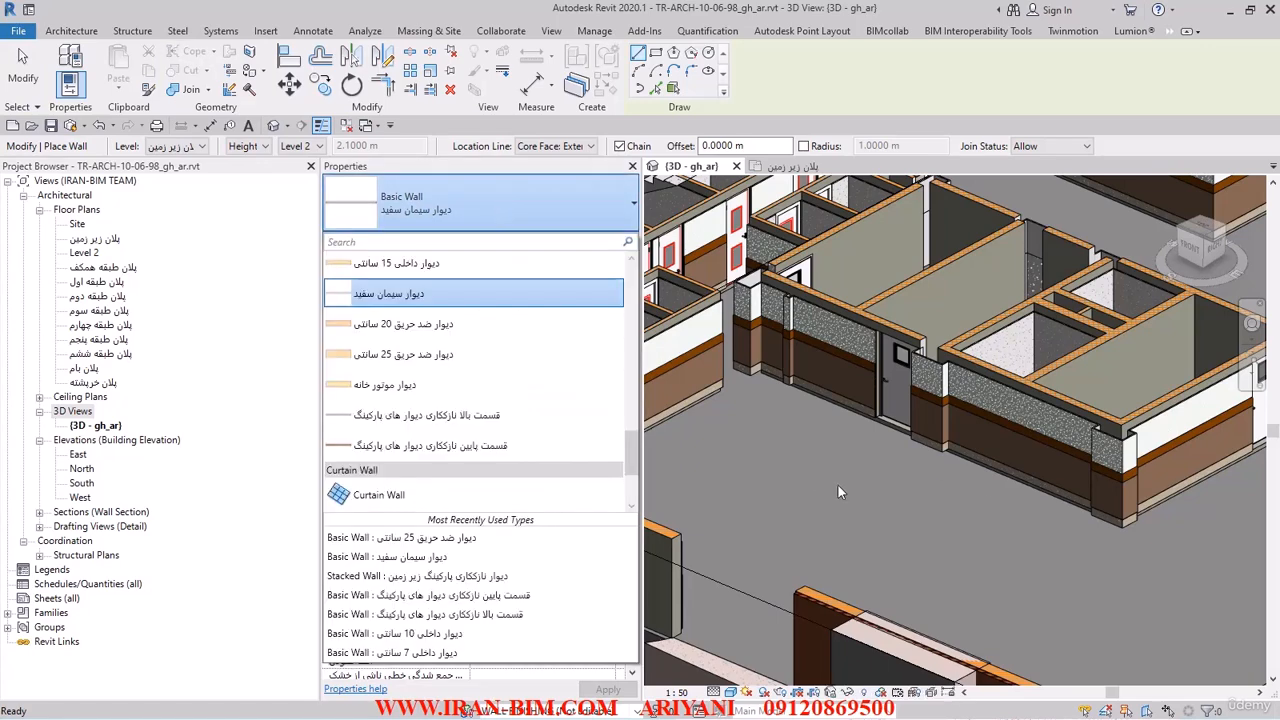
scroll(775, 457, "up", 5)
left_click(774, 457)
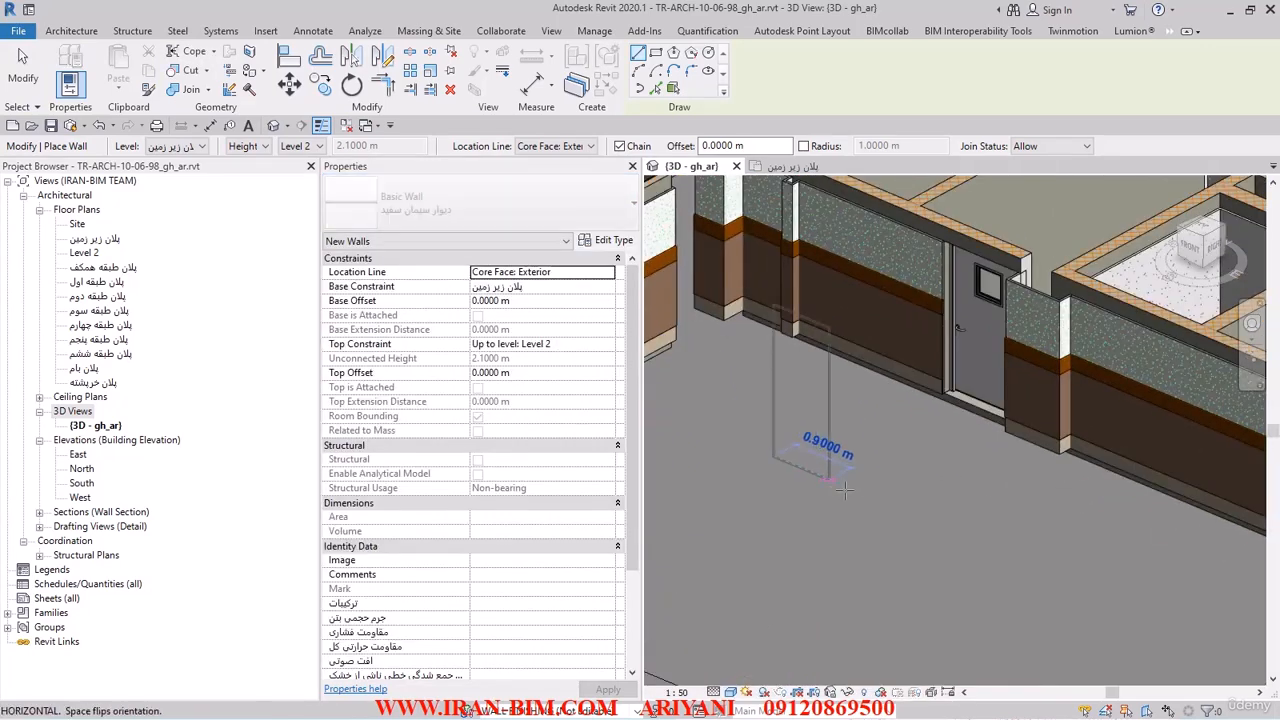
left_click(914, 522)
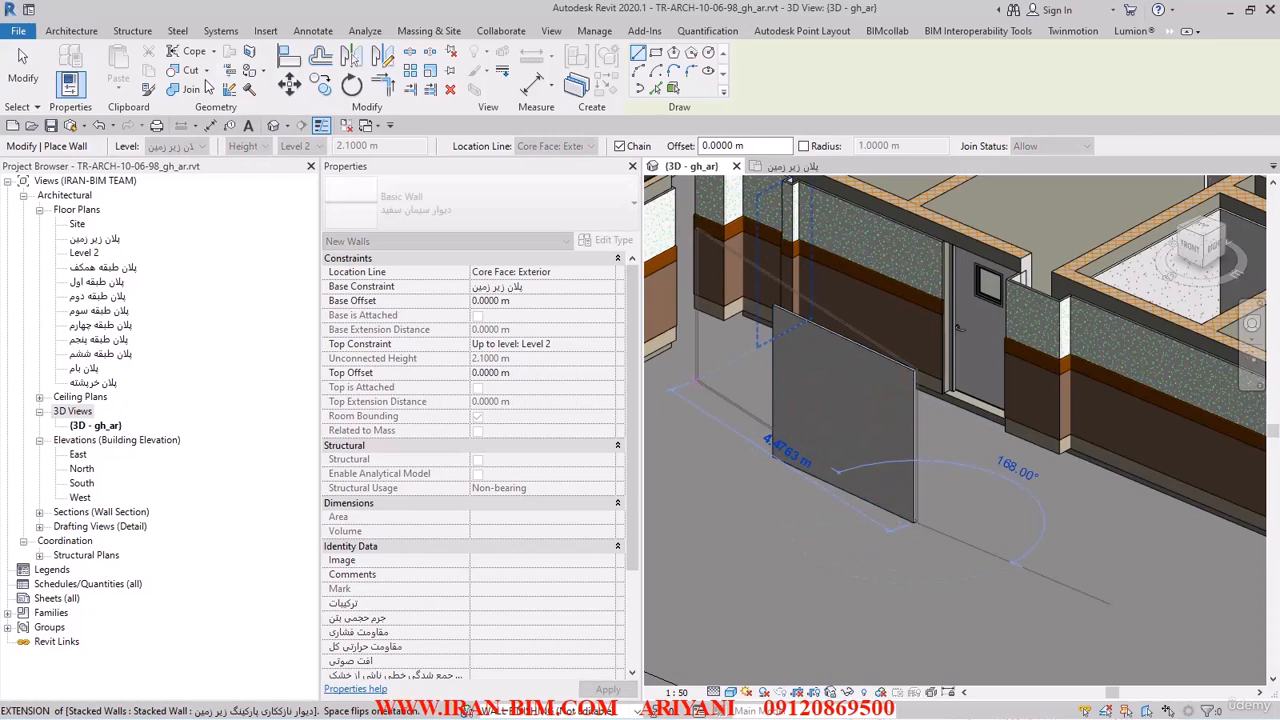
left_click(23, 68)
middle_click_drag(762, 489, 803, 504)
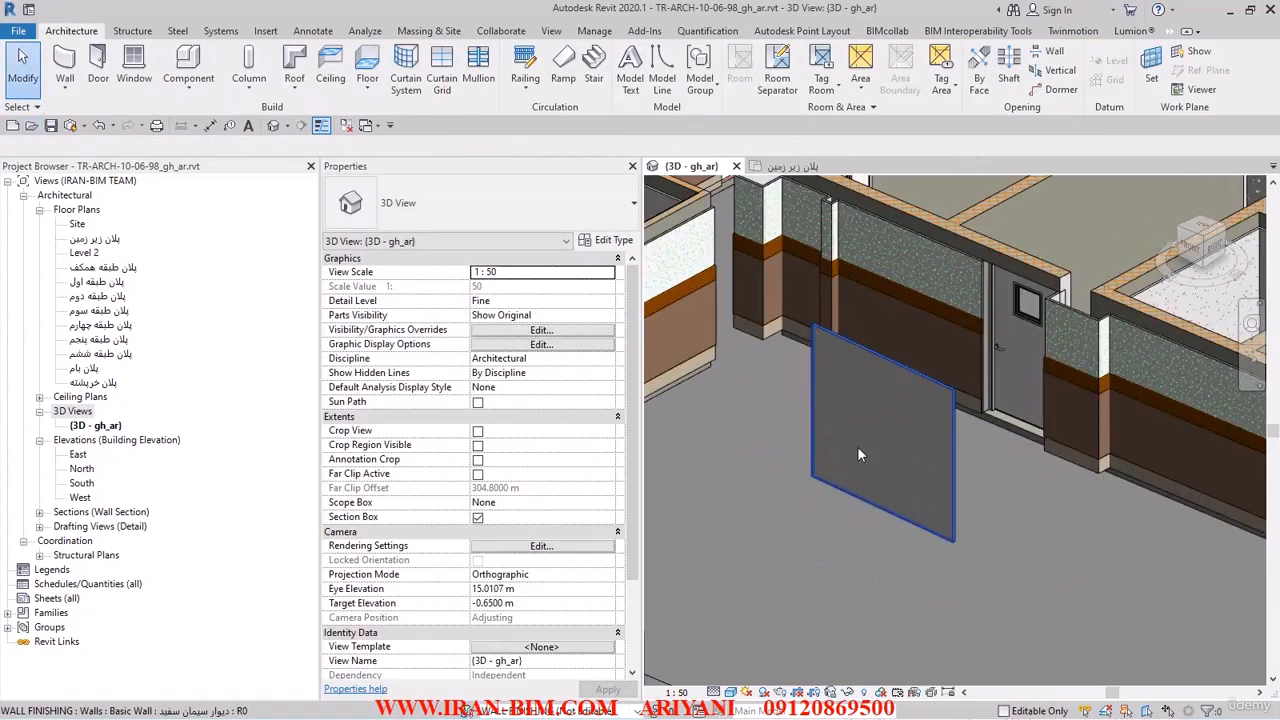
Duplicate the newly drawn wall's type as "دیوار نازککاری لابی" and open its layer structure for editing.
left_click(857, 446)
left_click(593, 242)
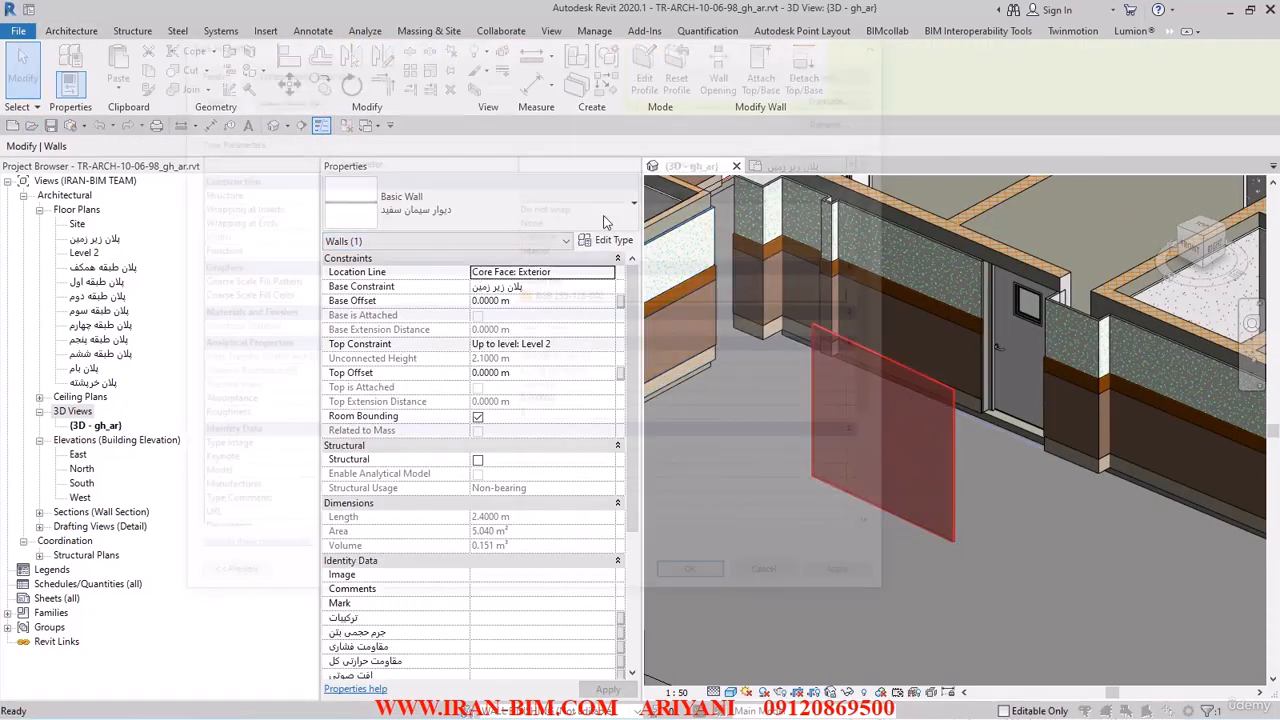
left_click(843, 92)
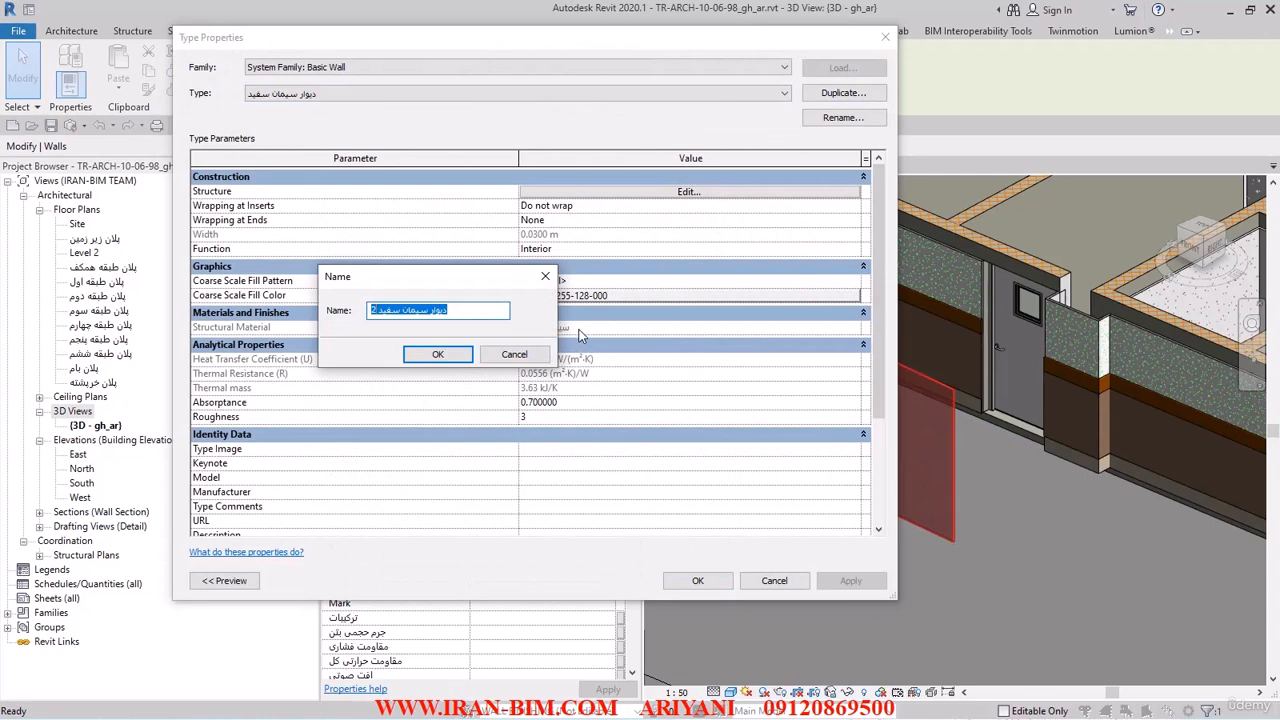
type("دیوار نازککاری لابی")
left_click(440, 355)
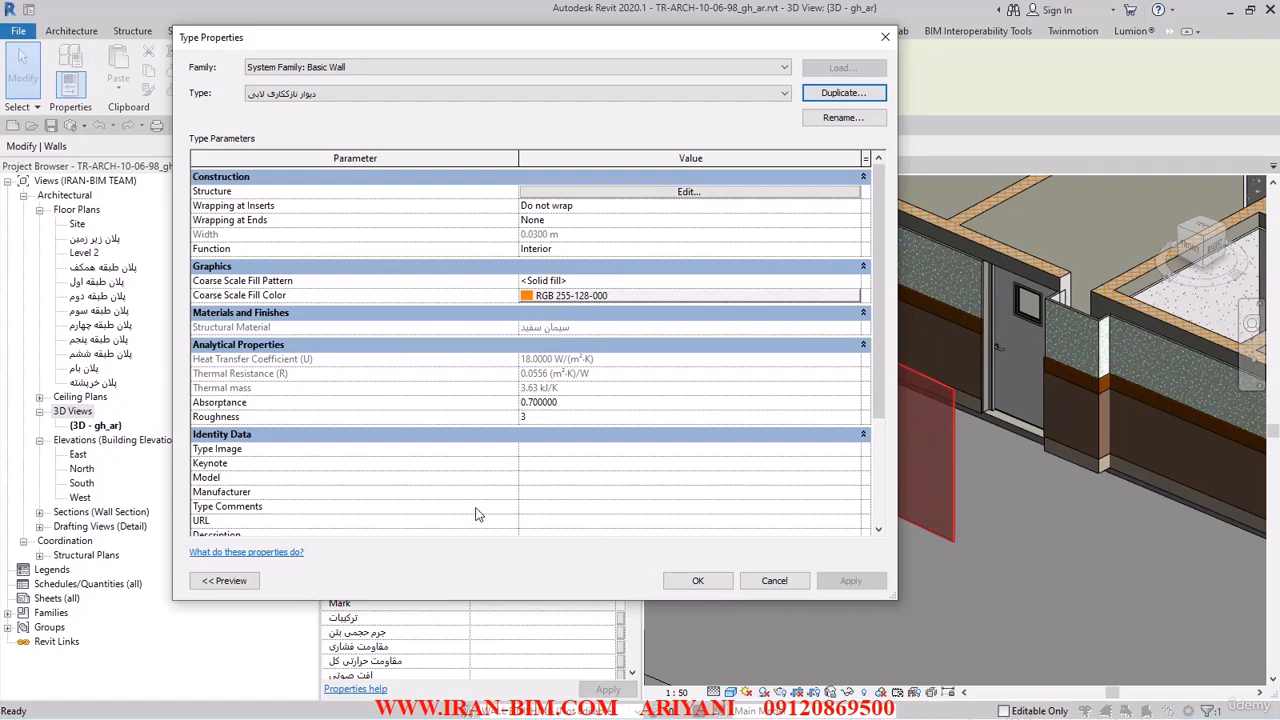
left_click(568, 193)
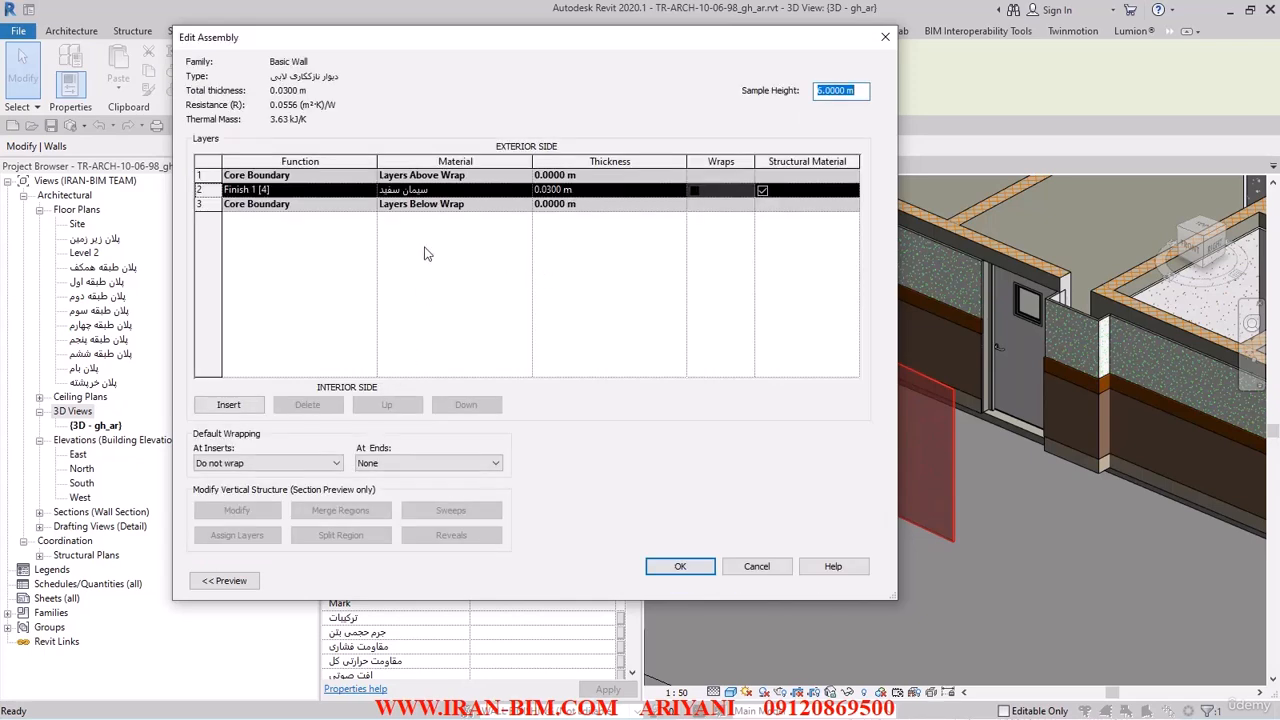
Open the material selection for the wall's Finish 1 [4] layer.
left_click(443, 192)
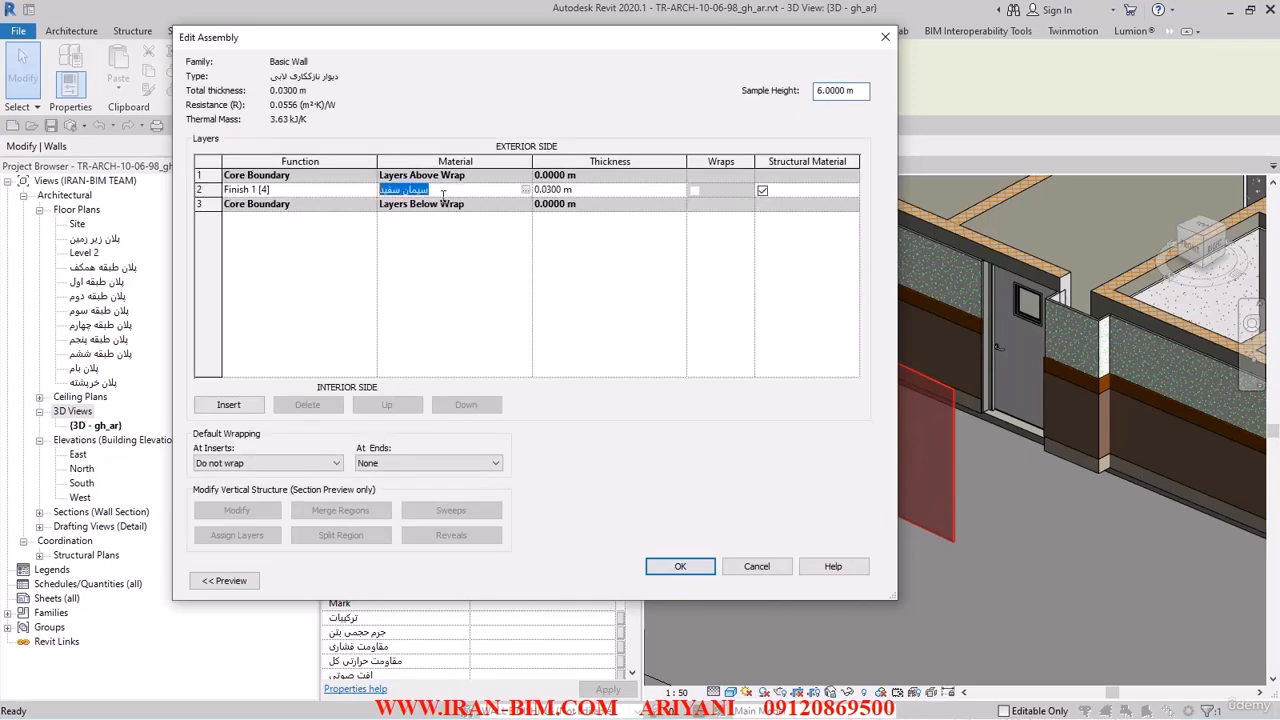
left_click(526, 190)
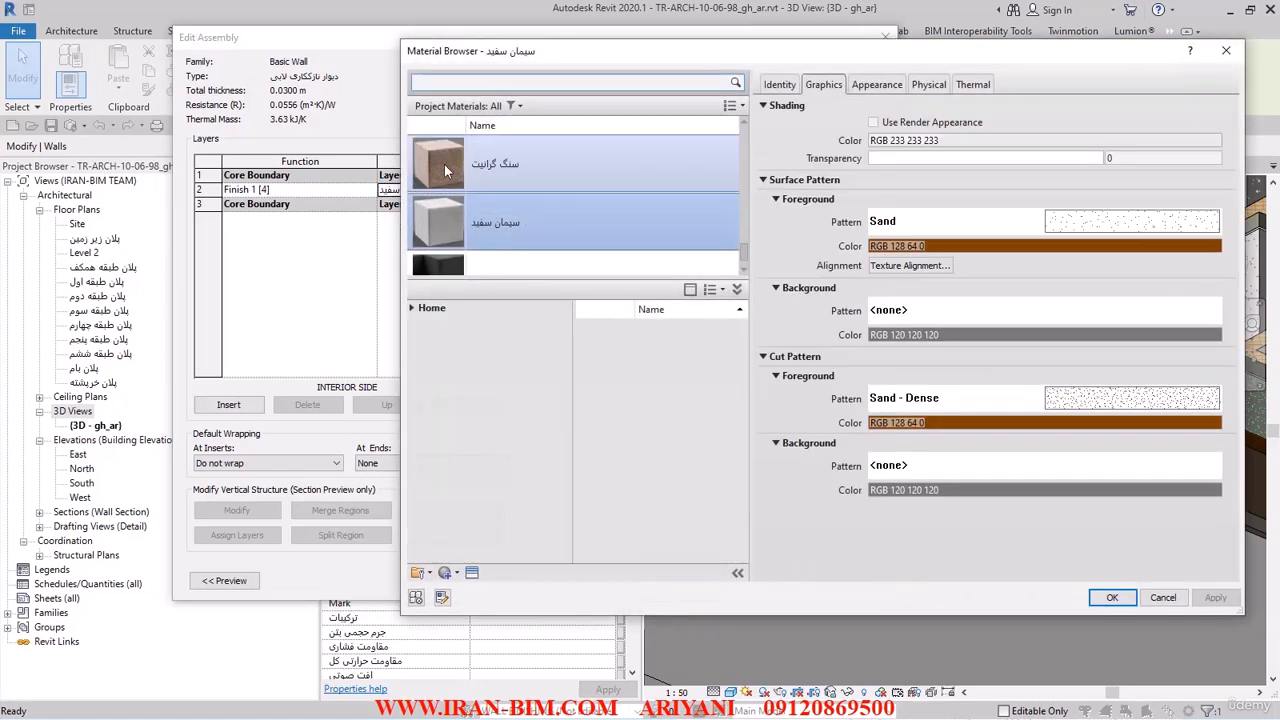
left_click_drag(481, 44, 316, 49)
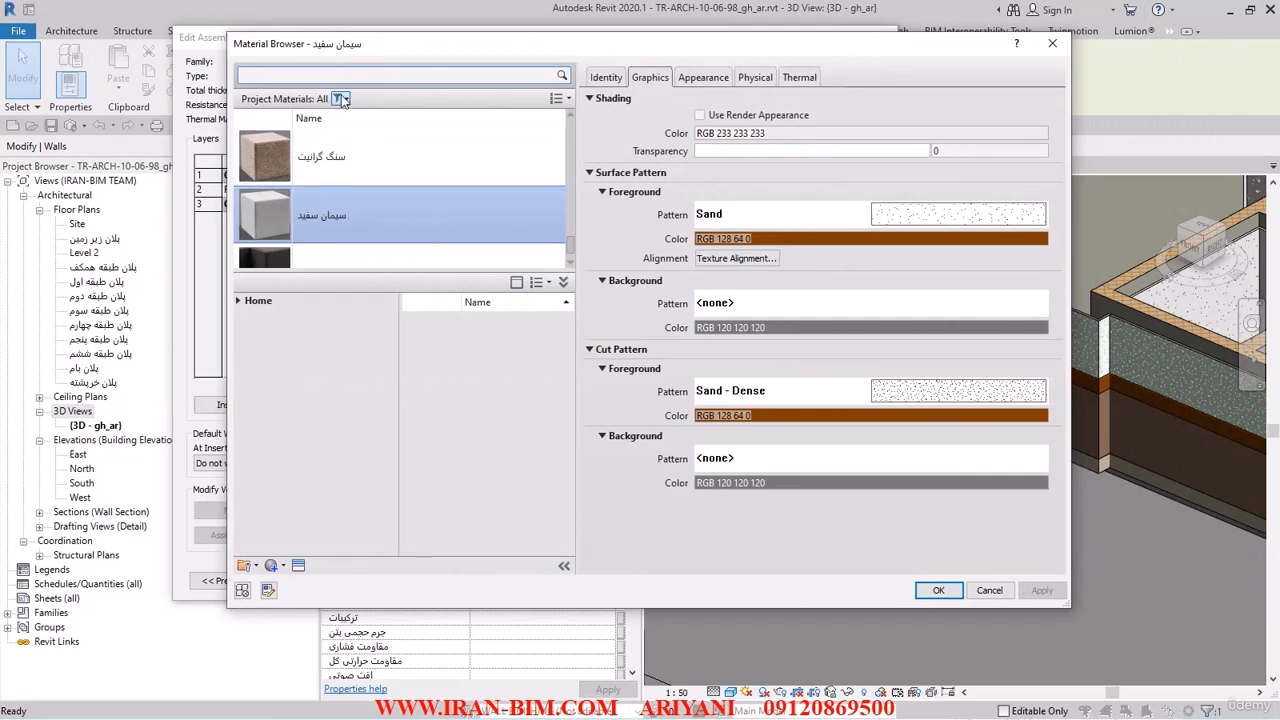
Search the project materials for "سیمان", inspect "دوغاب ماسه و سیمان", and search for "ملات".
left_click(336, 77)
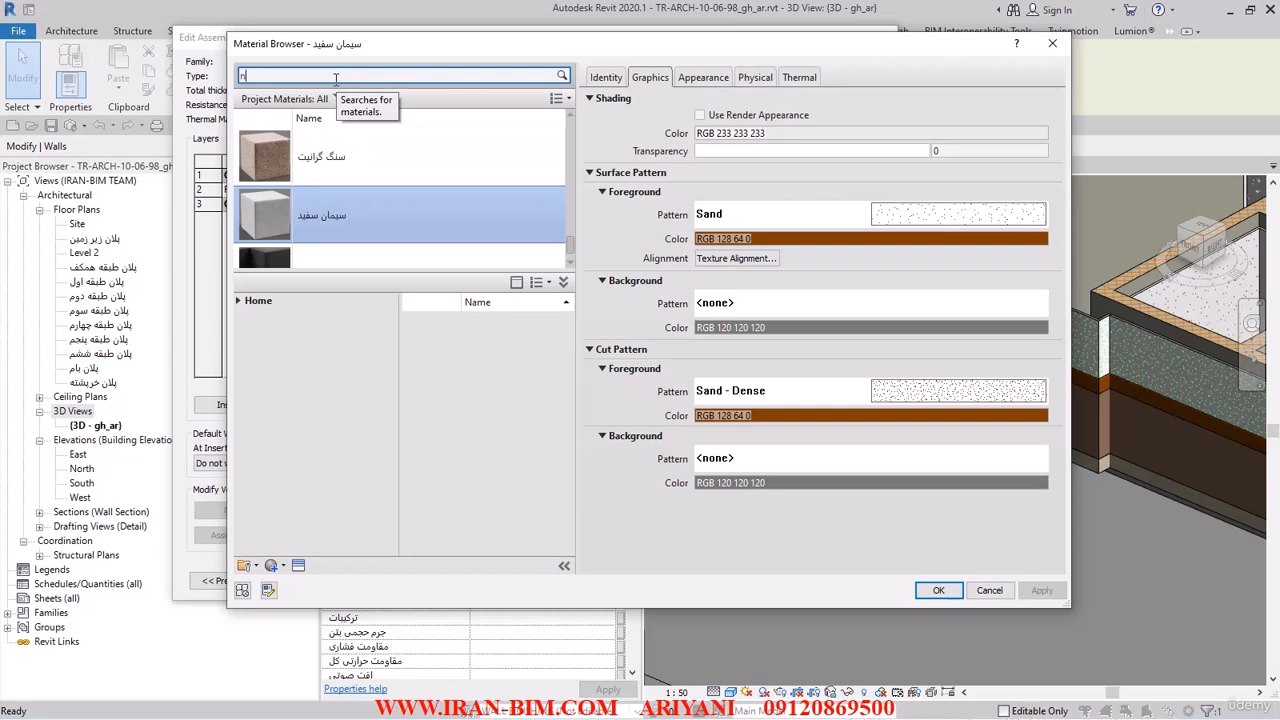
type("n,yh")
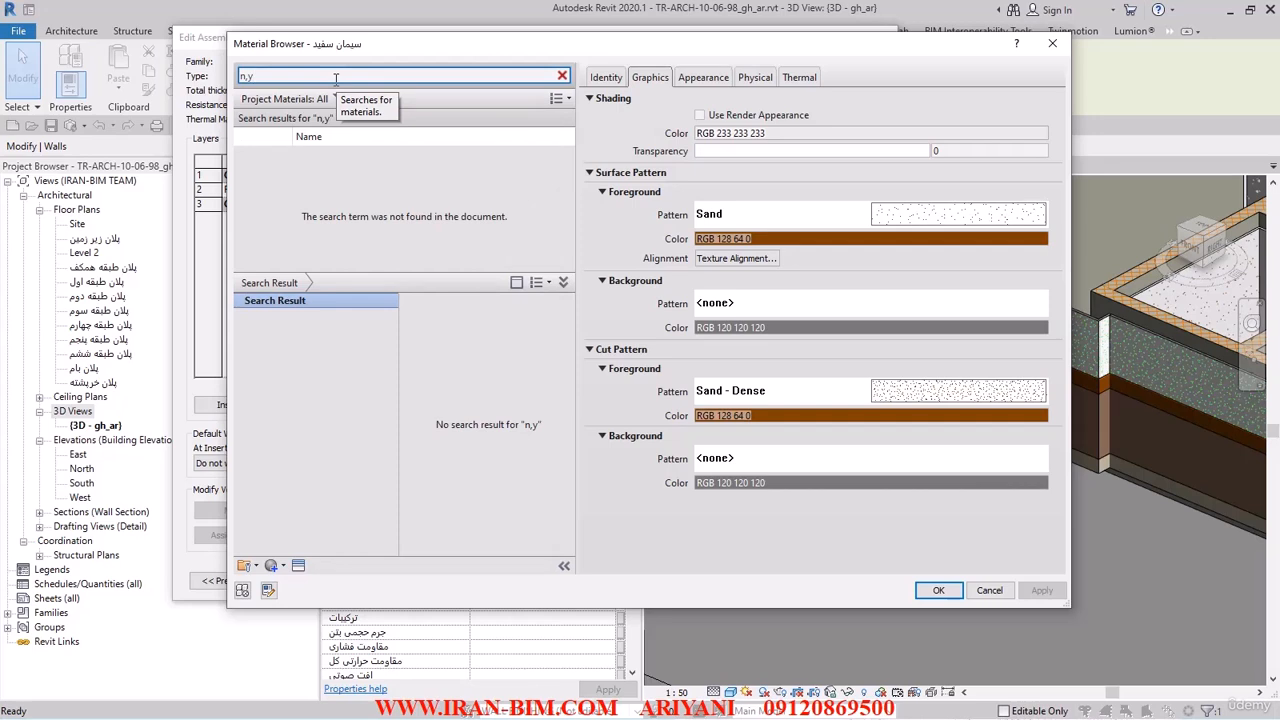
key("BackSpace")
key("BackSpace")
key("BackSpace")
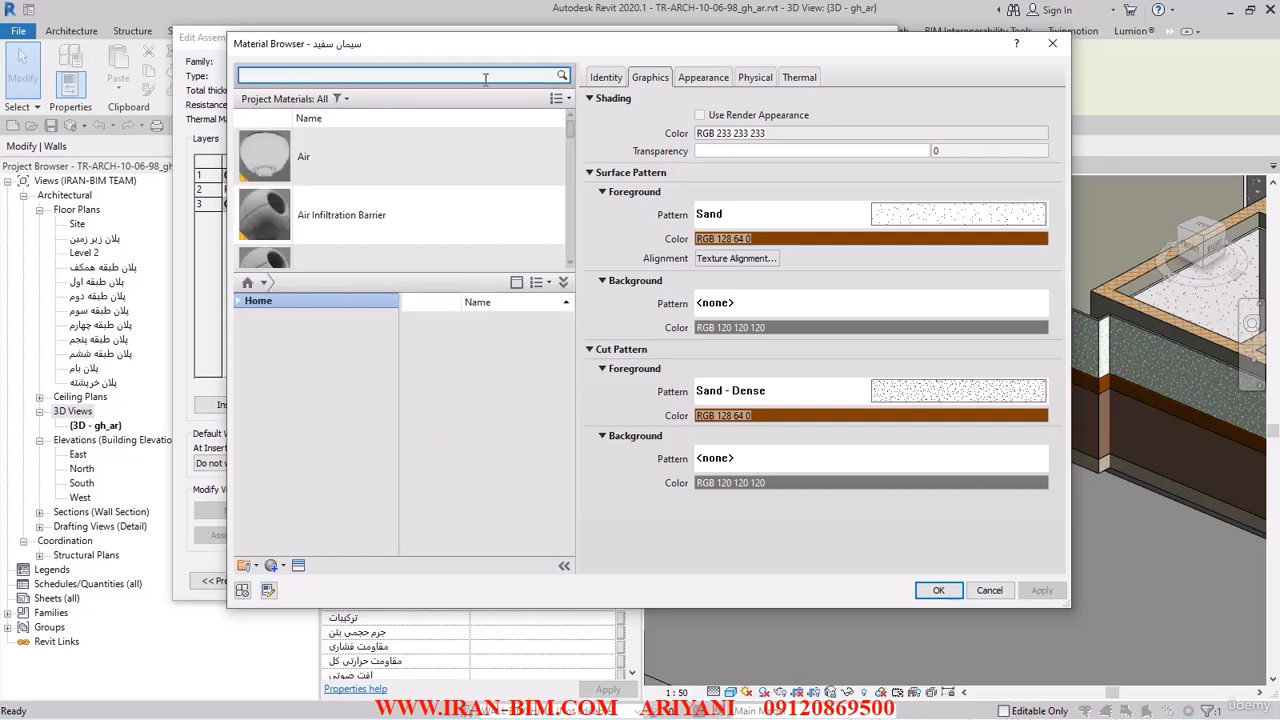
type("سیمان")
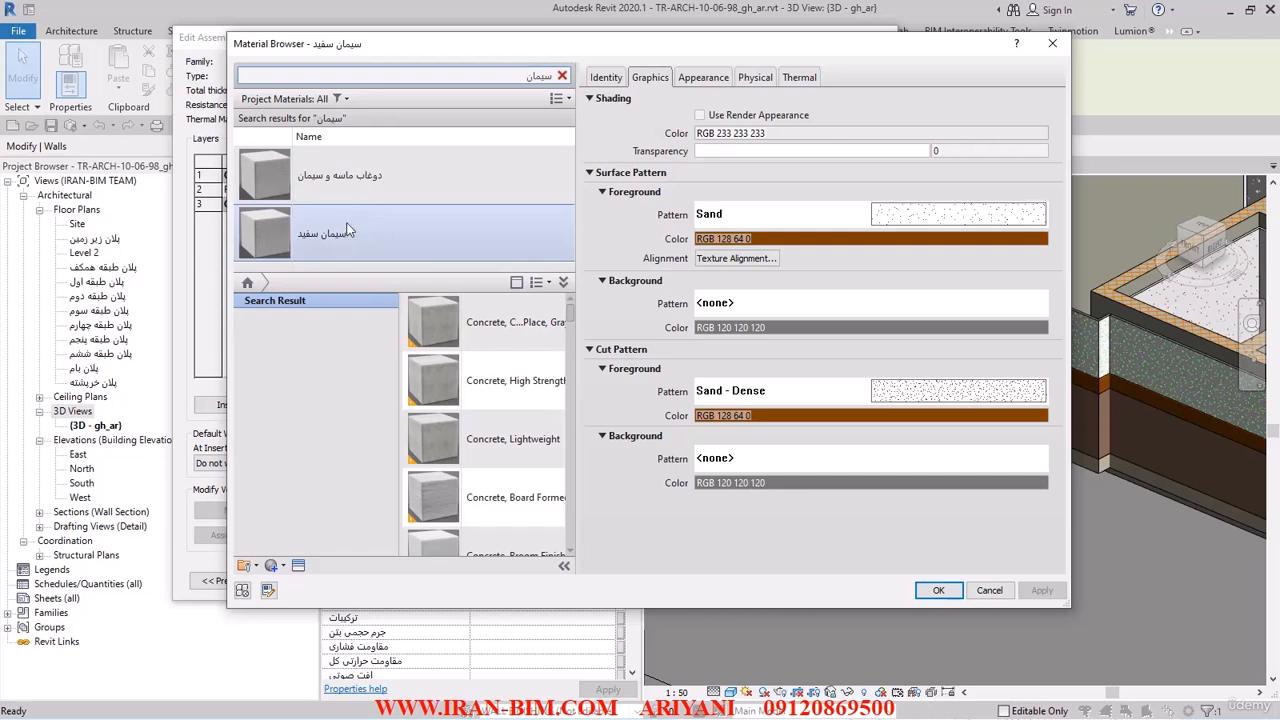
left_click(345, 176)
double_click(523, 77)
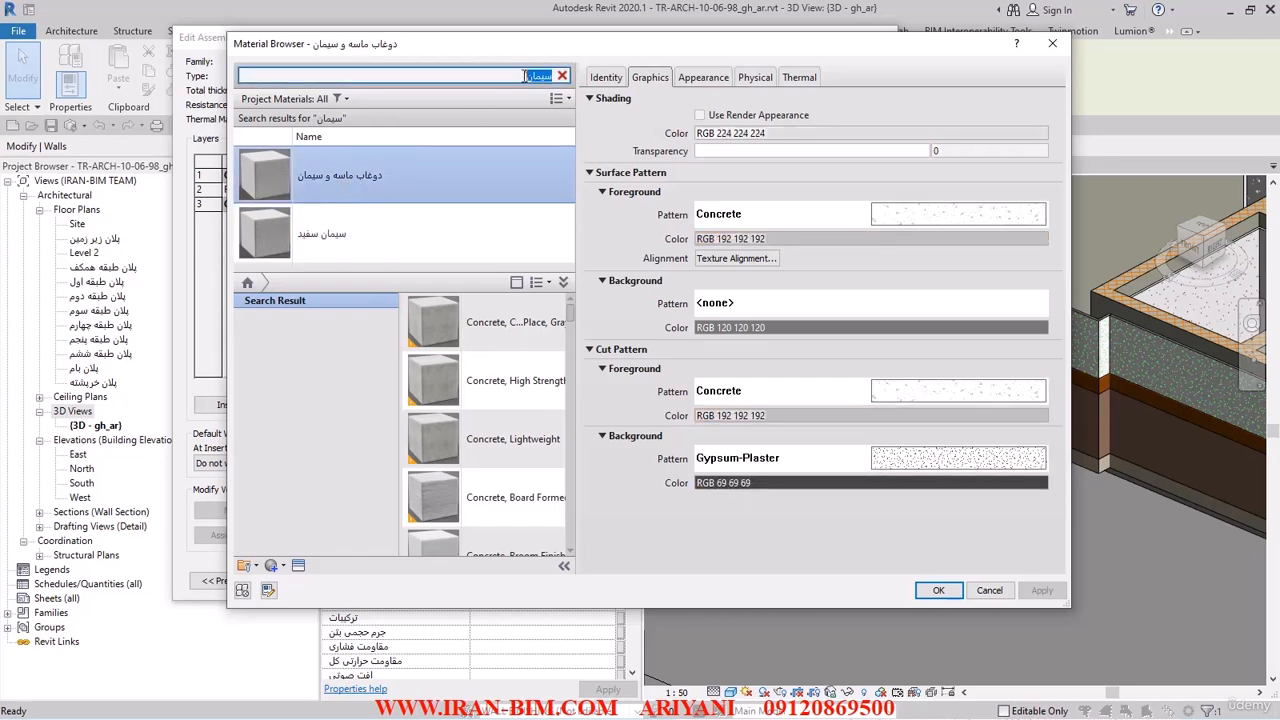
type("ه")
type("لات")
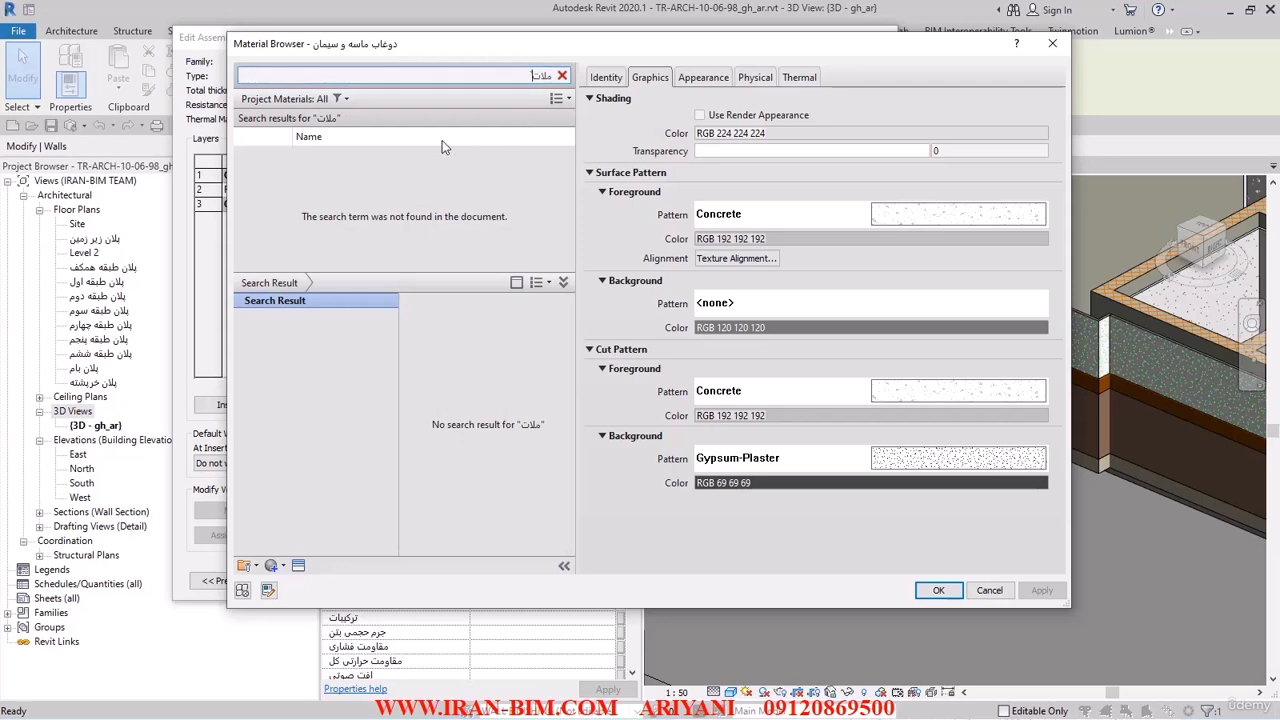
left_click(562, 76)
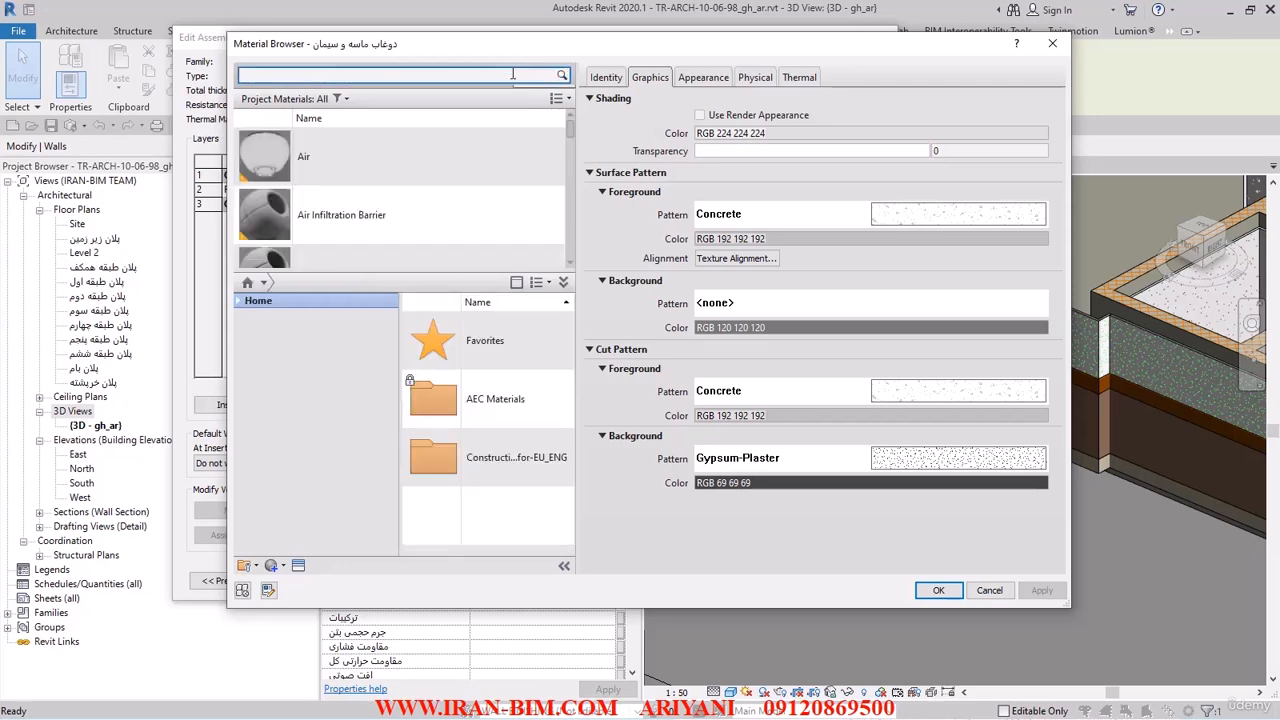
Search the materials for "concrete" and look through the project results and the library's Concrete block category.
type("c")
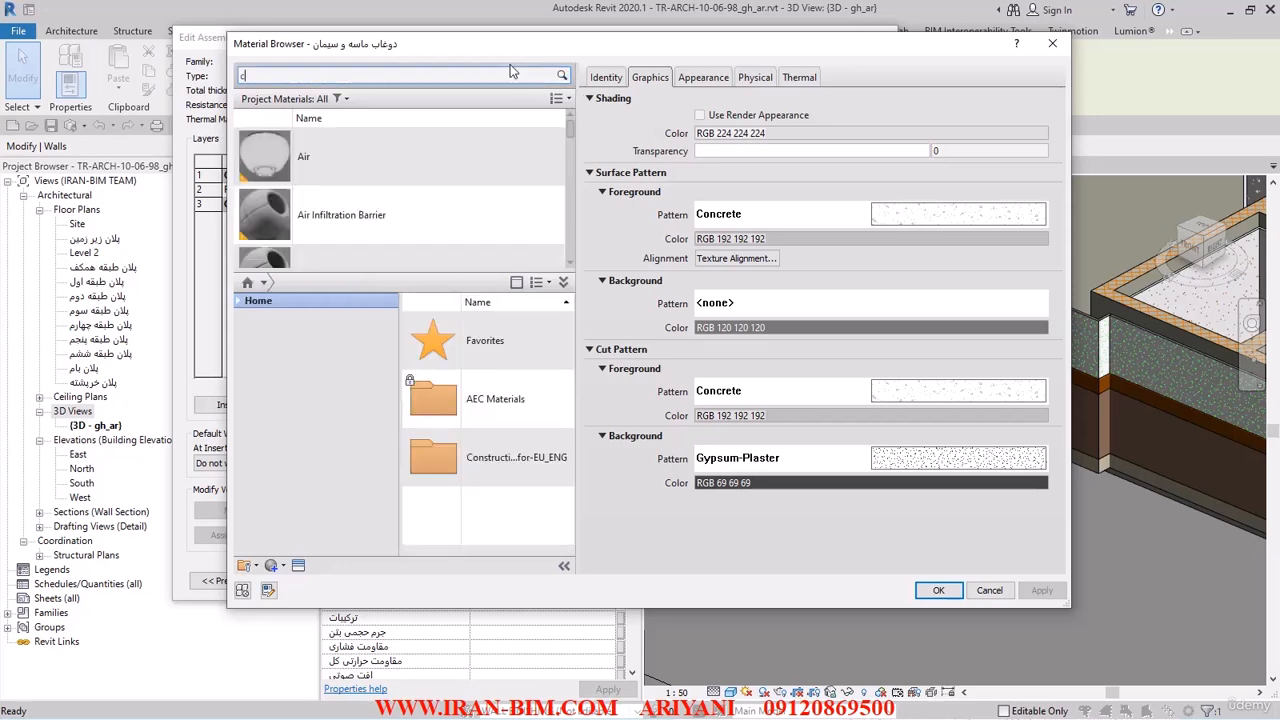
type("oncrete")
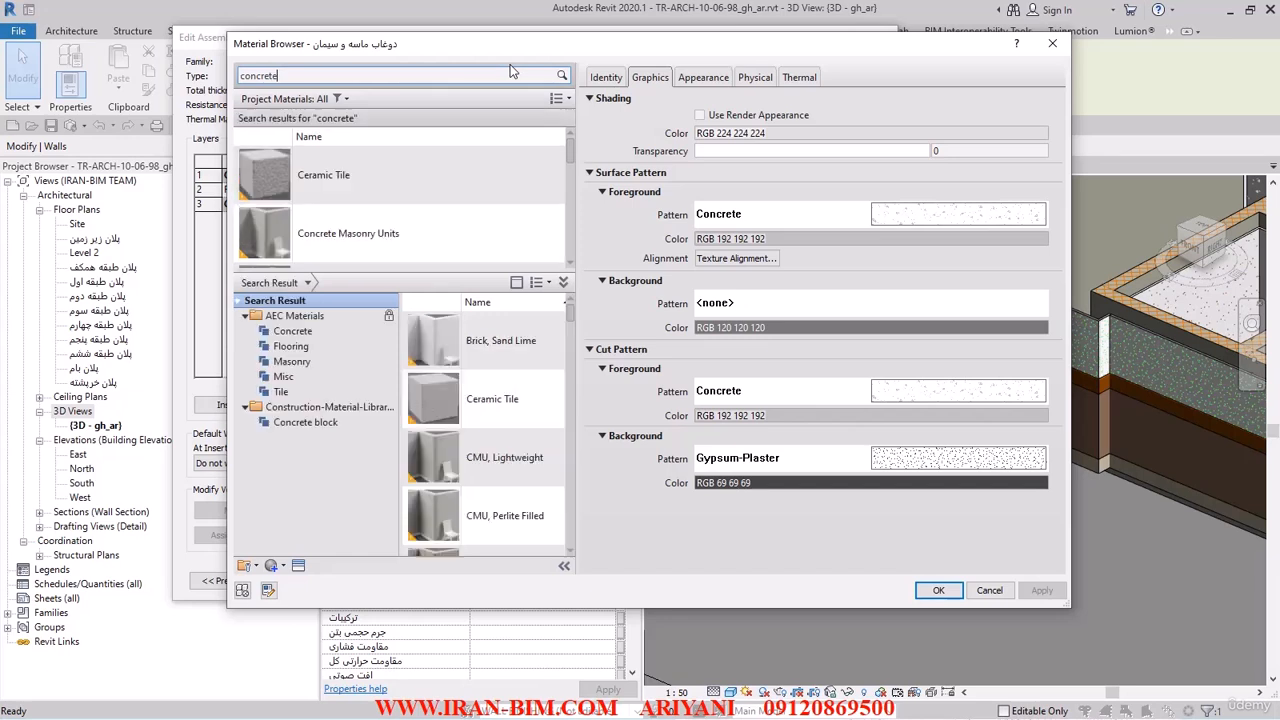
scroll(466, 215, "down", 1)
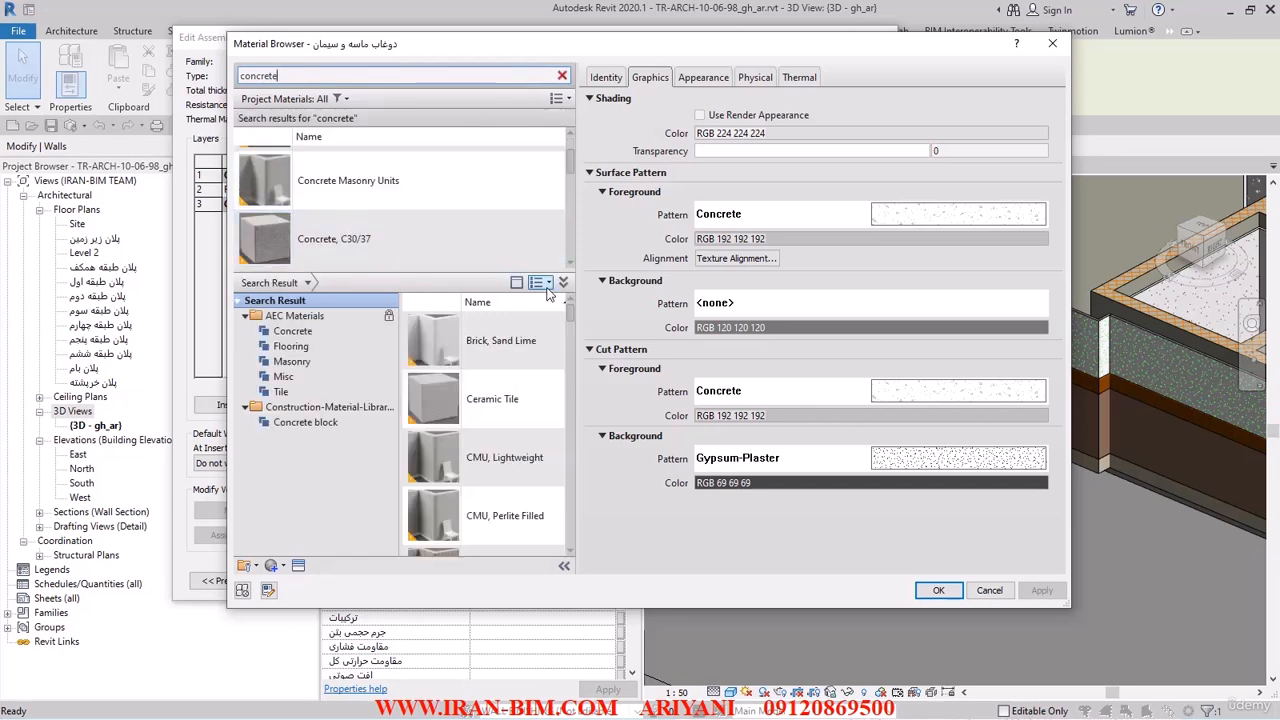
left_click(563, 282)
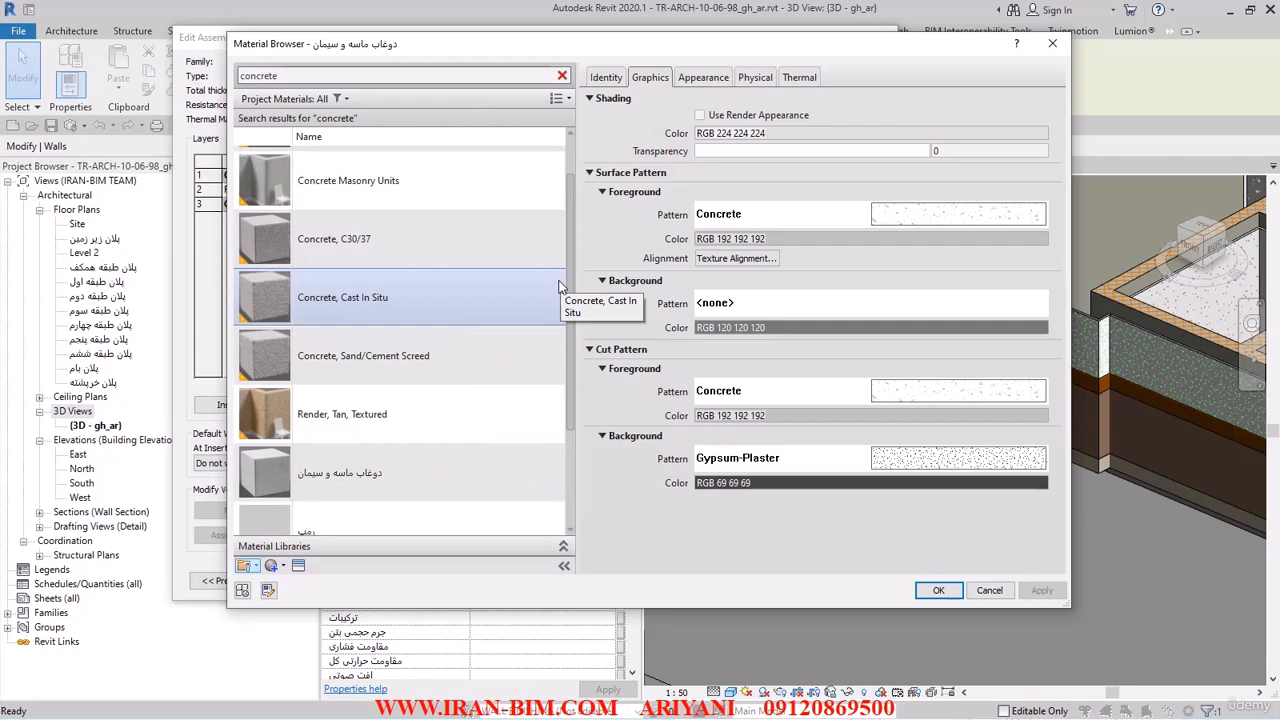
scroll(480, 420, "down", 1)
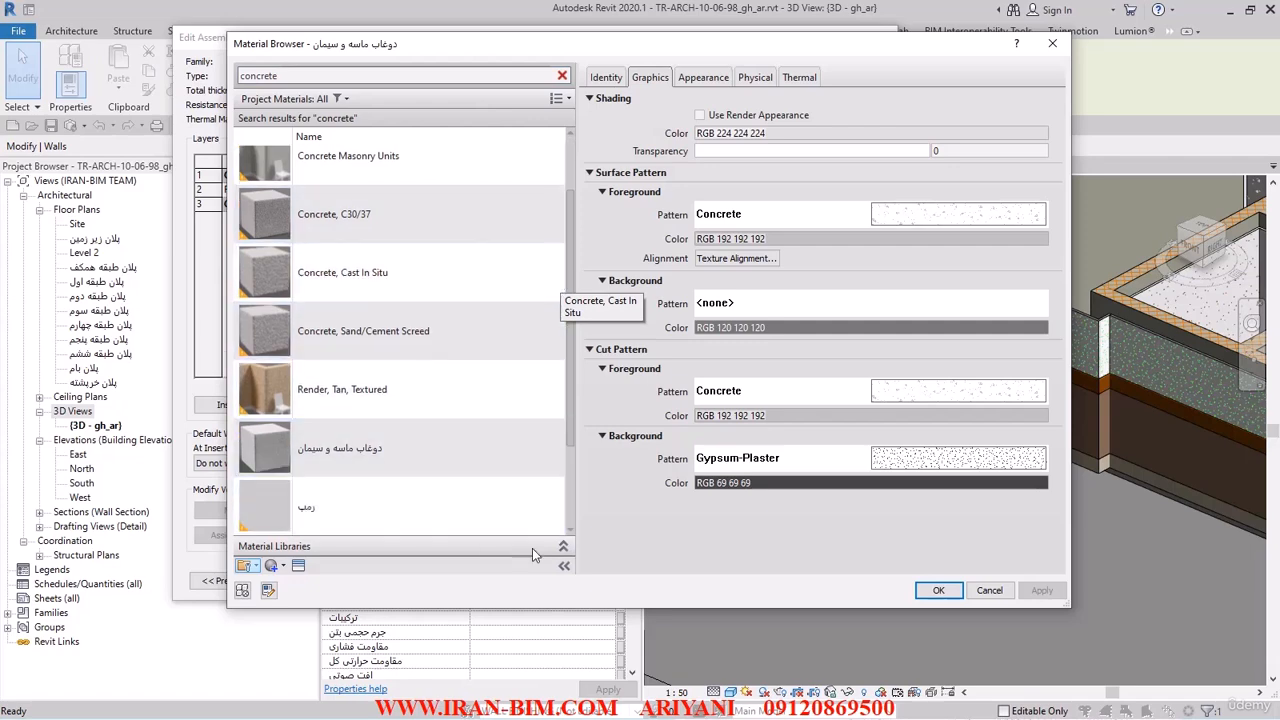
left_click(564, 546)
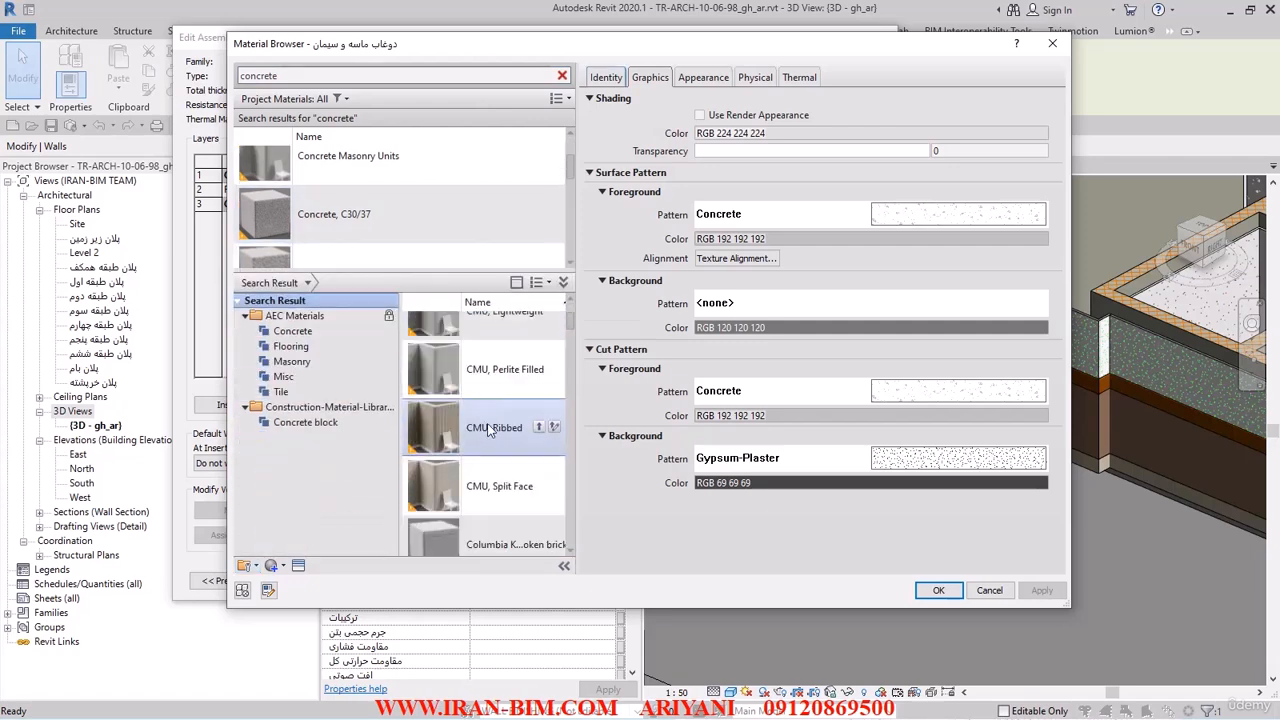
left_click(300, 422)
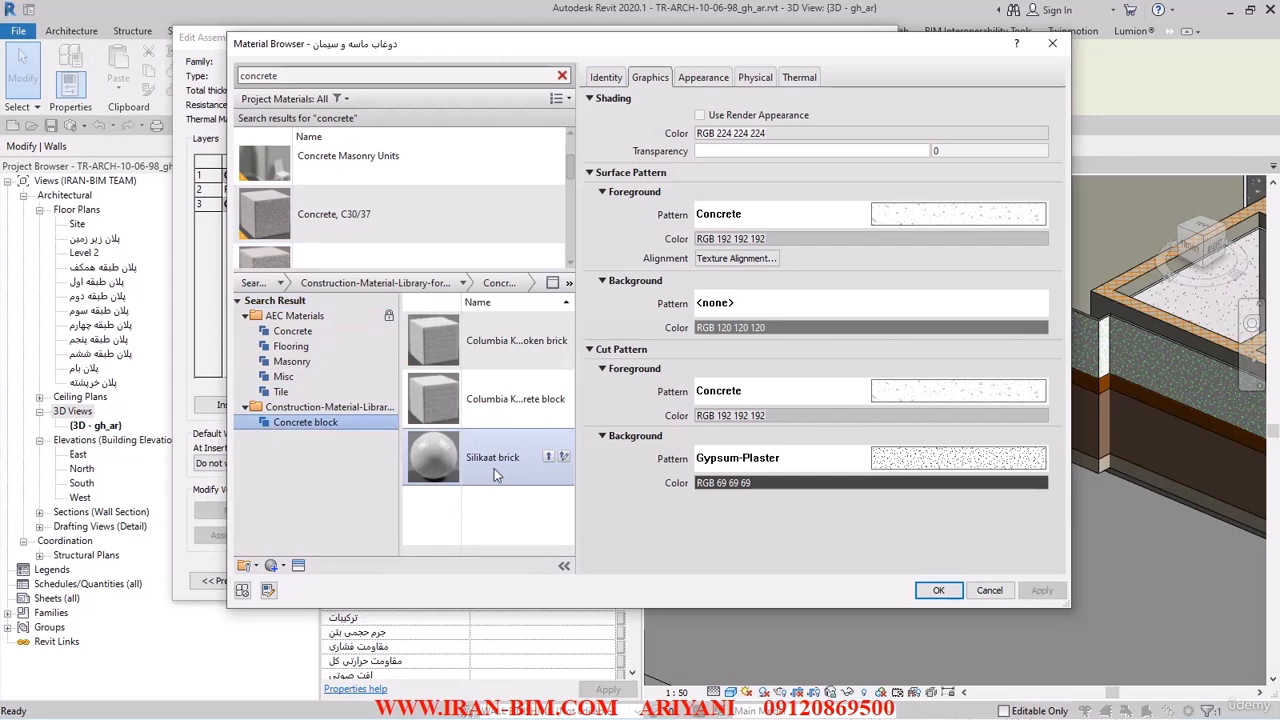
double_click(499, 468)
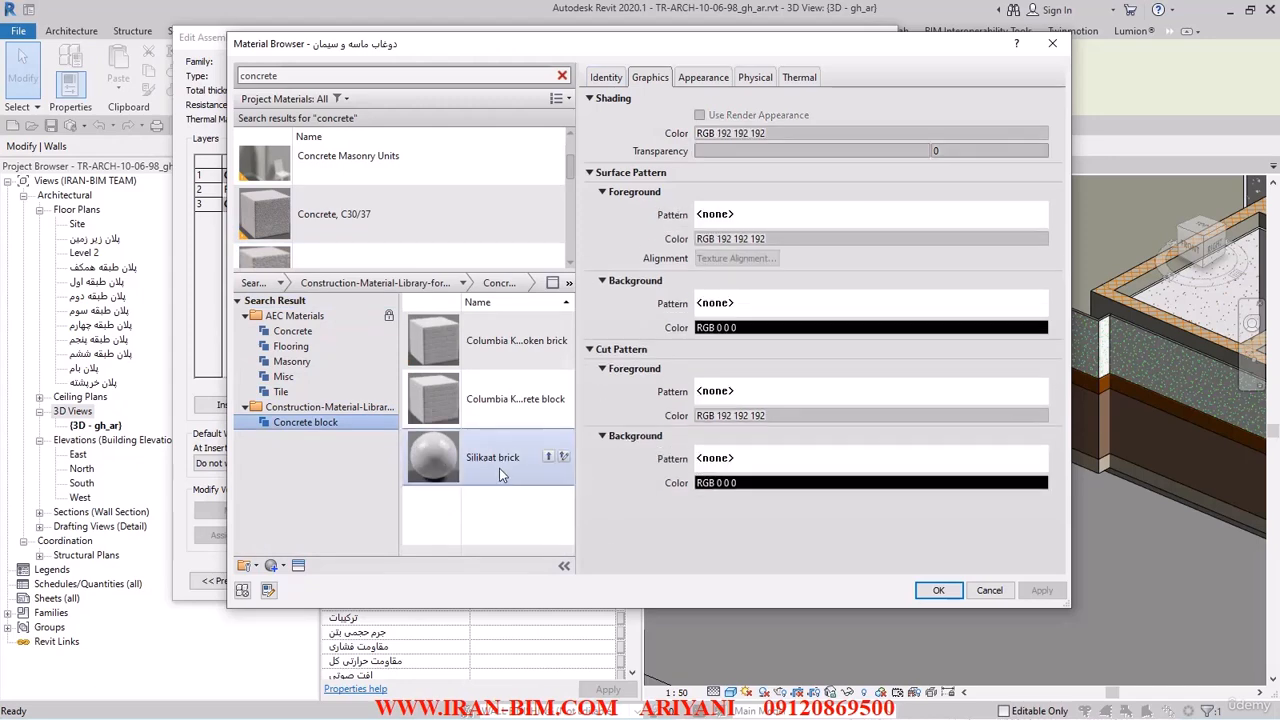
Add the material "Concrete, Precast Smooth, Light Grey, Wall Height" to the project from the Concrete category of AEC Materials.
left_click(292, 331)
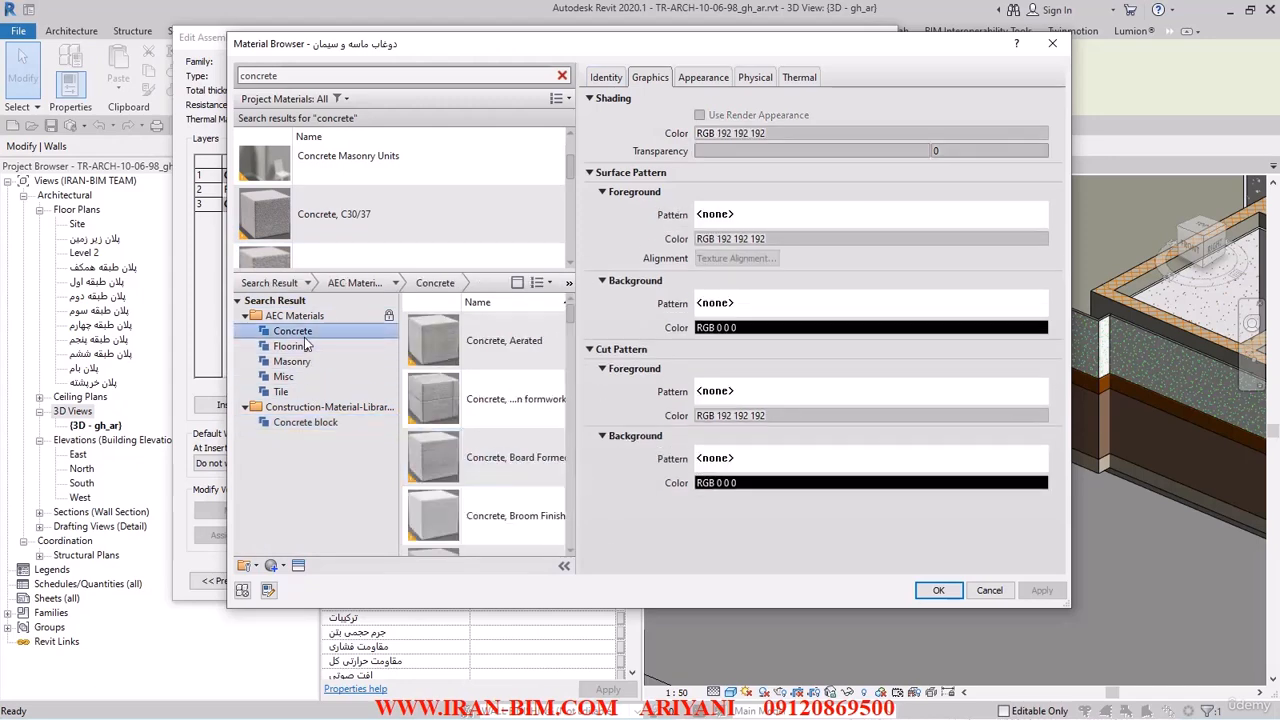
scroll(511, 457, "down", 10)
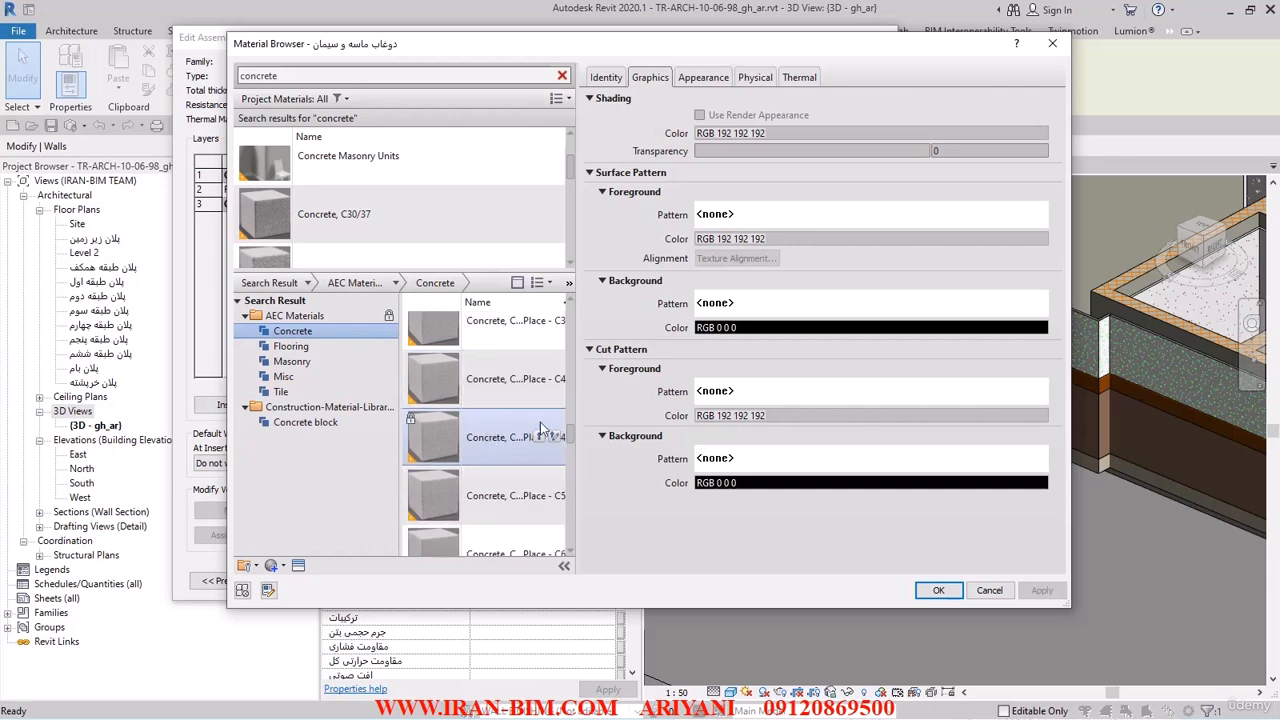
left_click_drag(572, 433, 574, 532)
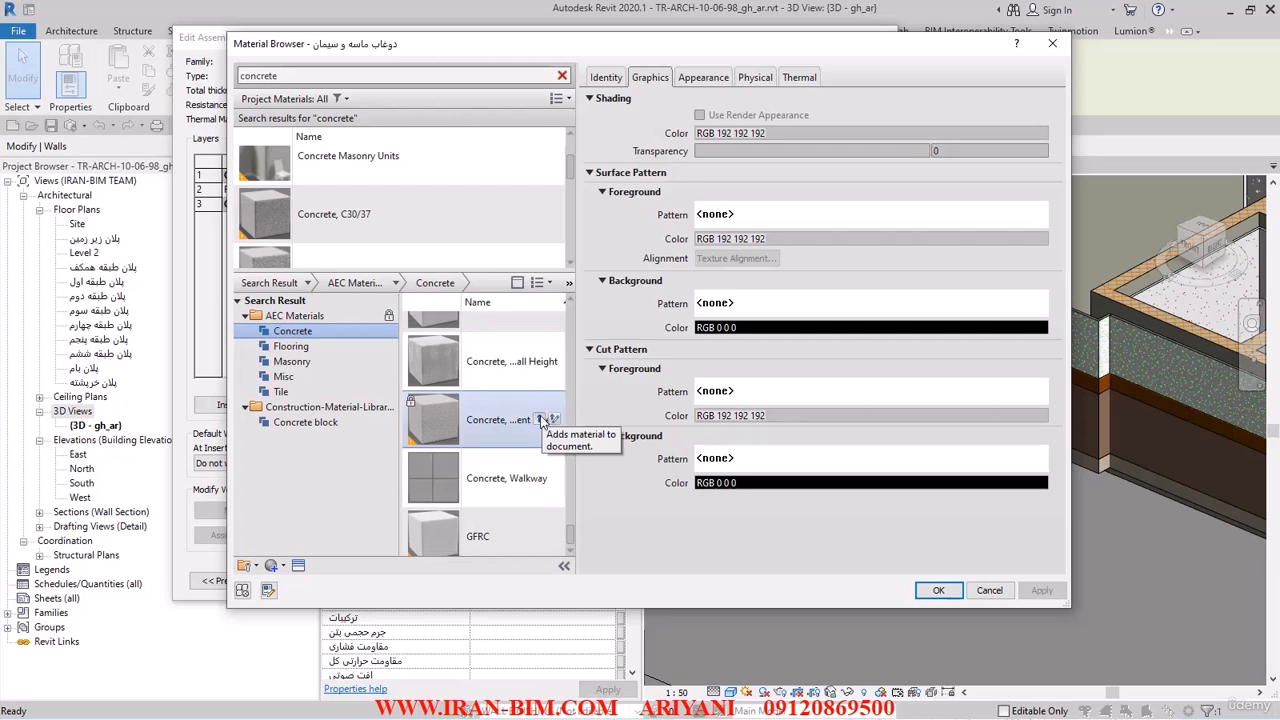
left_click(538, 419)
left_click(736, 389)
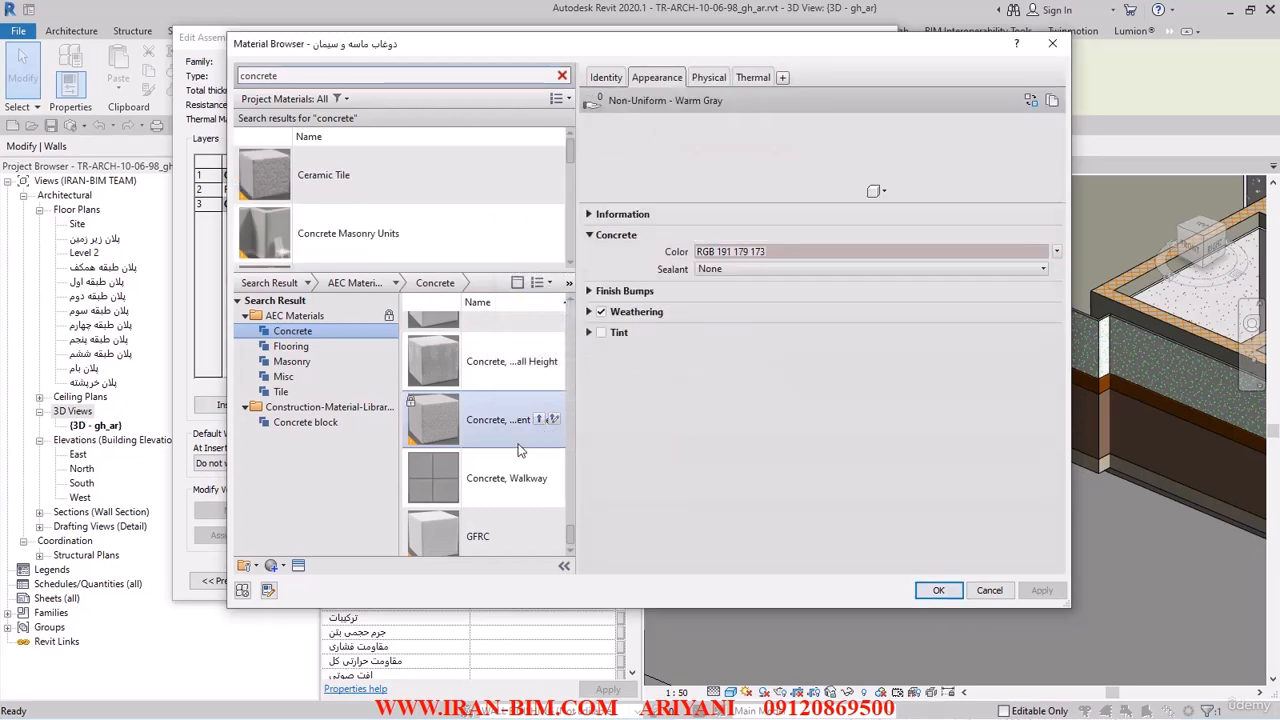
left_click(522, 372)
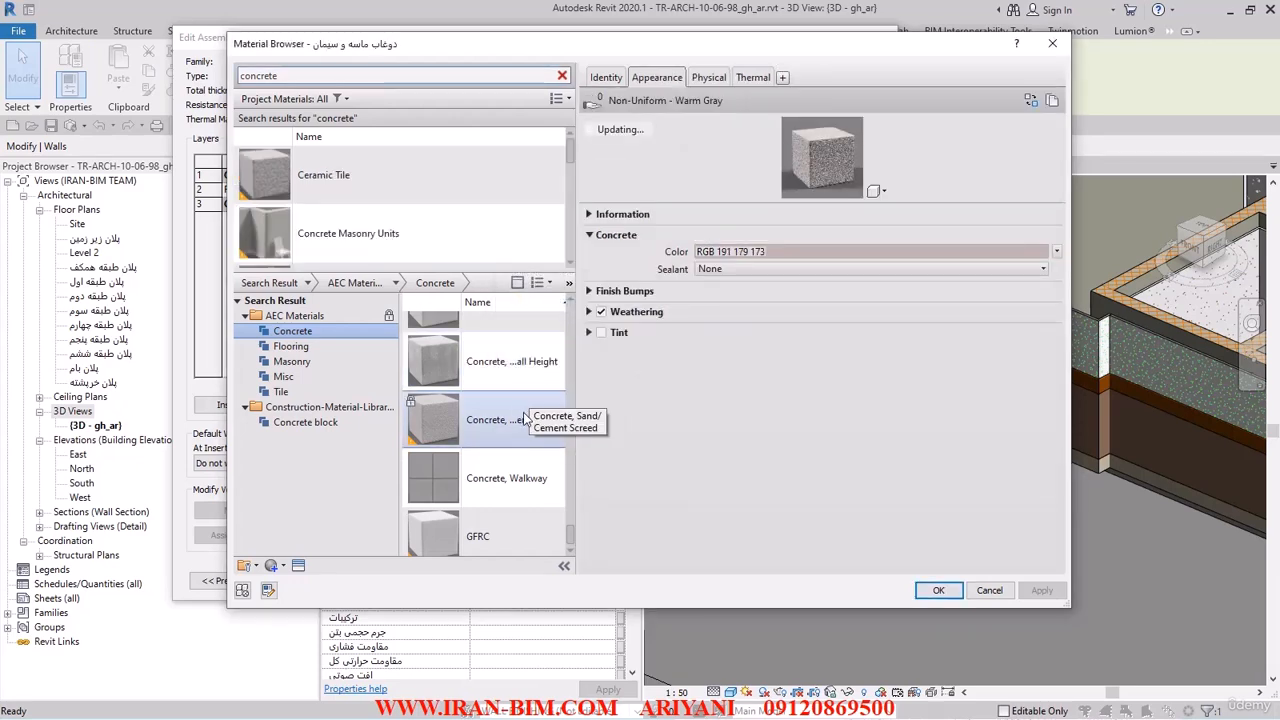
left_click(538, 362)
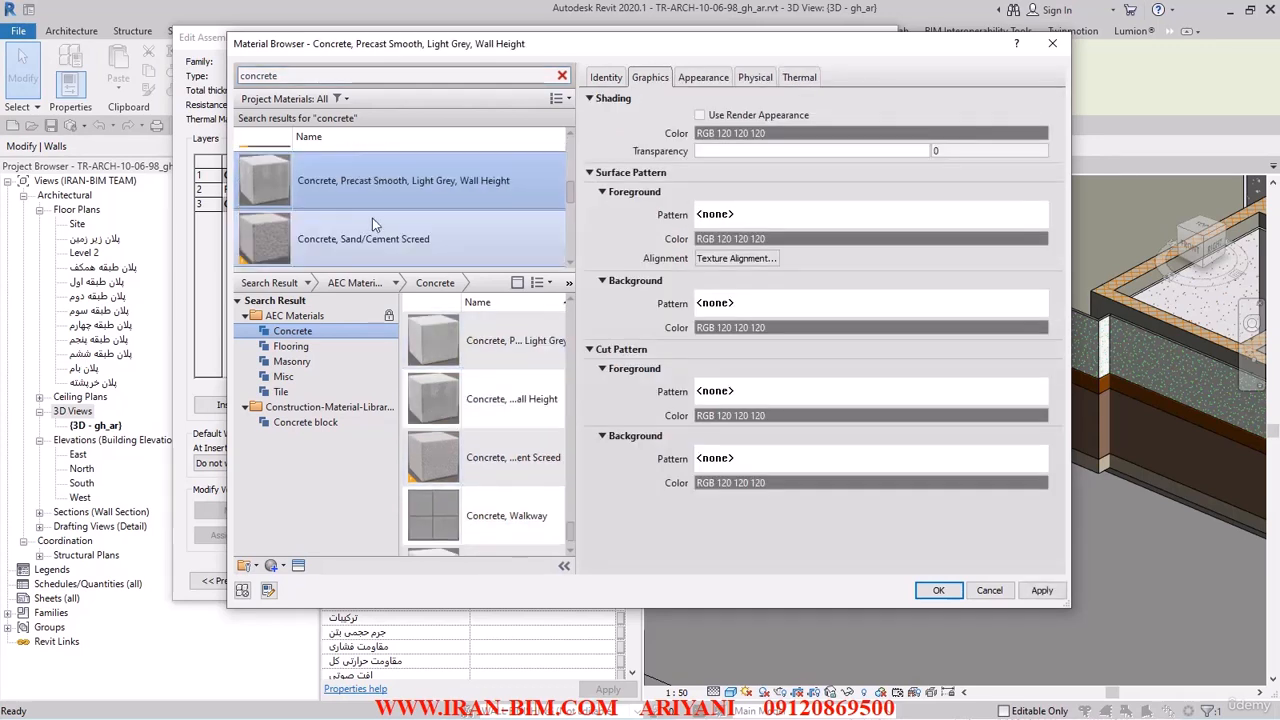
Rename the added precast concrete material as "ملات ماسه و سیمان".
left_click(621, 83)
left_click_drag(755, 101, 688, 102)
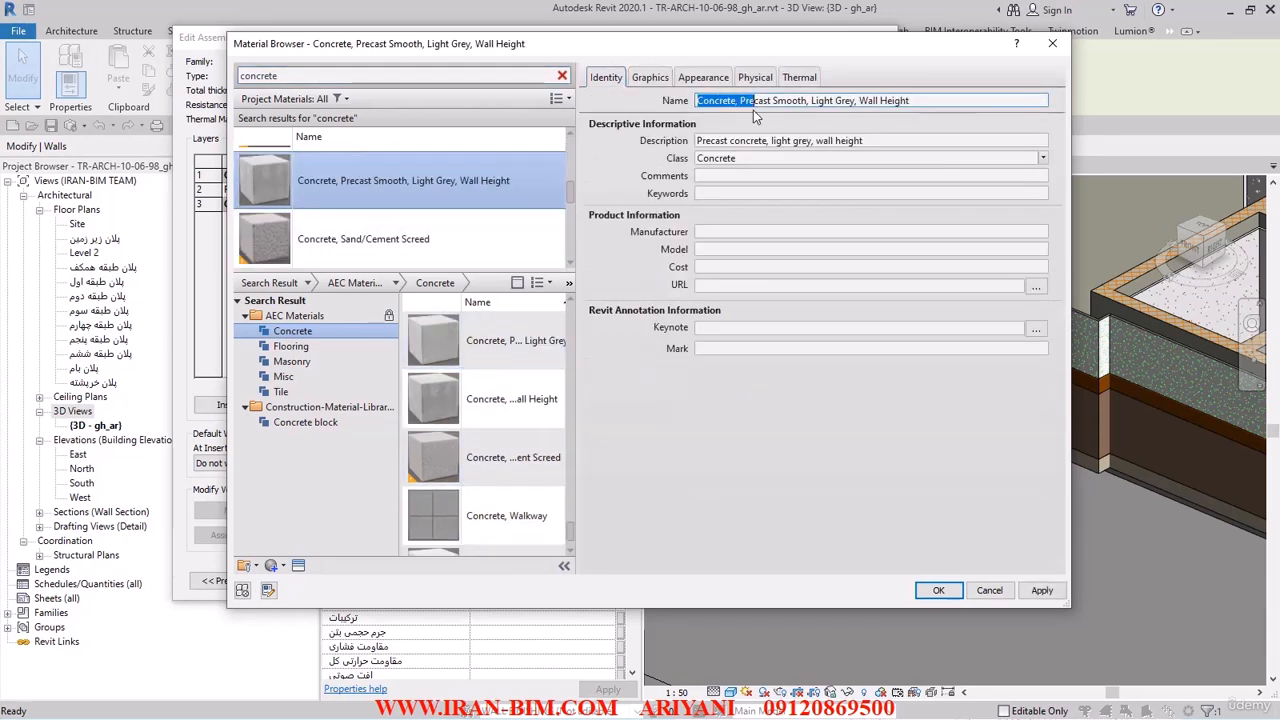
key("ctrl+a")
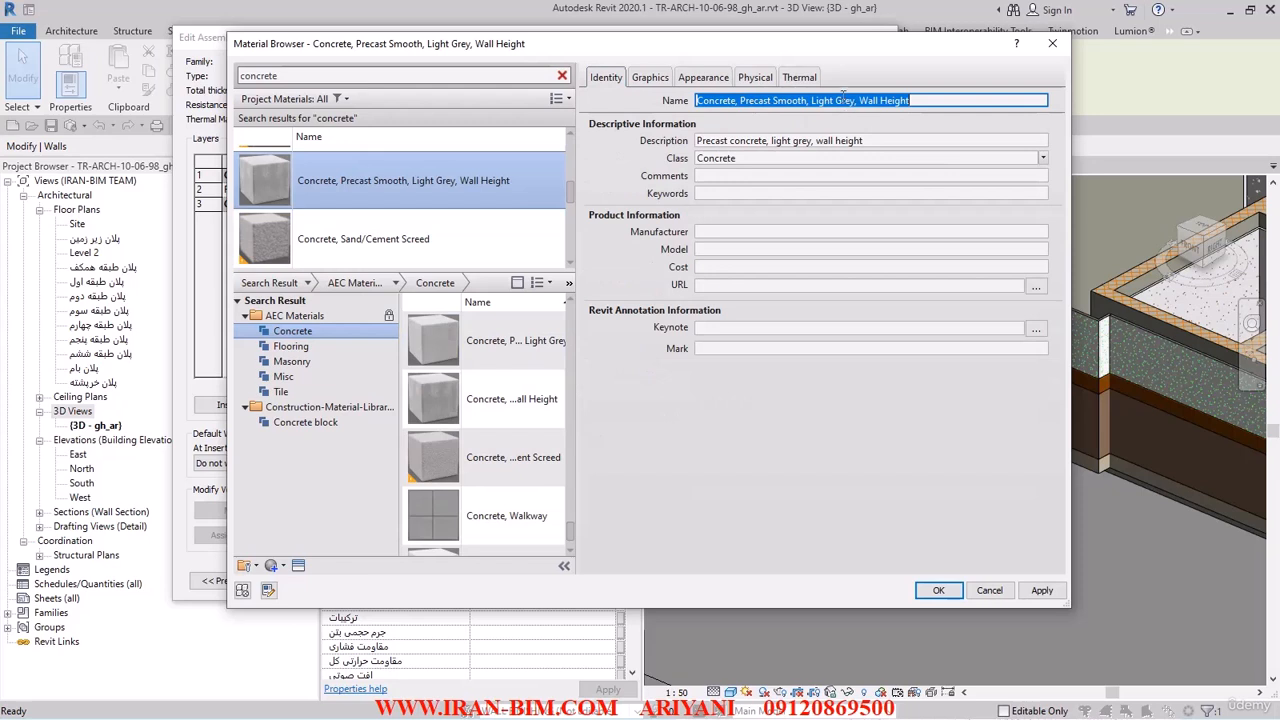
type("lghj lh")
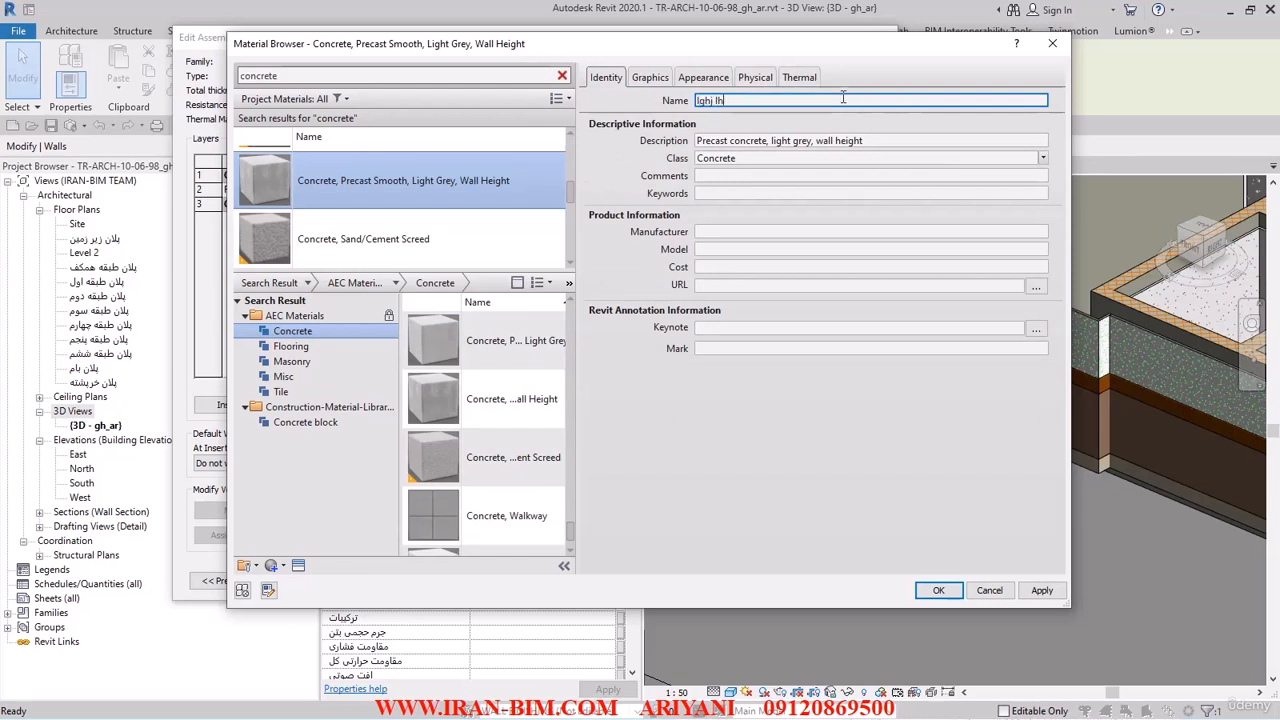
type("sdi")
key("BackSpace")
key("BackSpace")
key("BackSpace")
key("BackSpace")
key("BackSpace")
key("BackSpace")
key("BackSpace")
key("BackSpace")
key("BackSpace")
key("BackSpace")
key("BackSpace")
key("BackSpace")
key("BackSpace")
key("BackSpace")
key("BackSpace")
key("BackSpace")
key("BackSpace")
type("ملات")
Replace the mortar material's description with "ملات ماسه و سیمان به عیار 250 گیلوگرم".
left_click(875, 140)
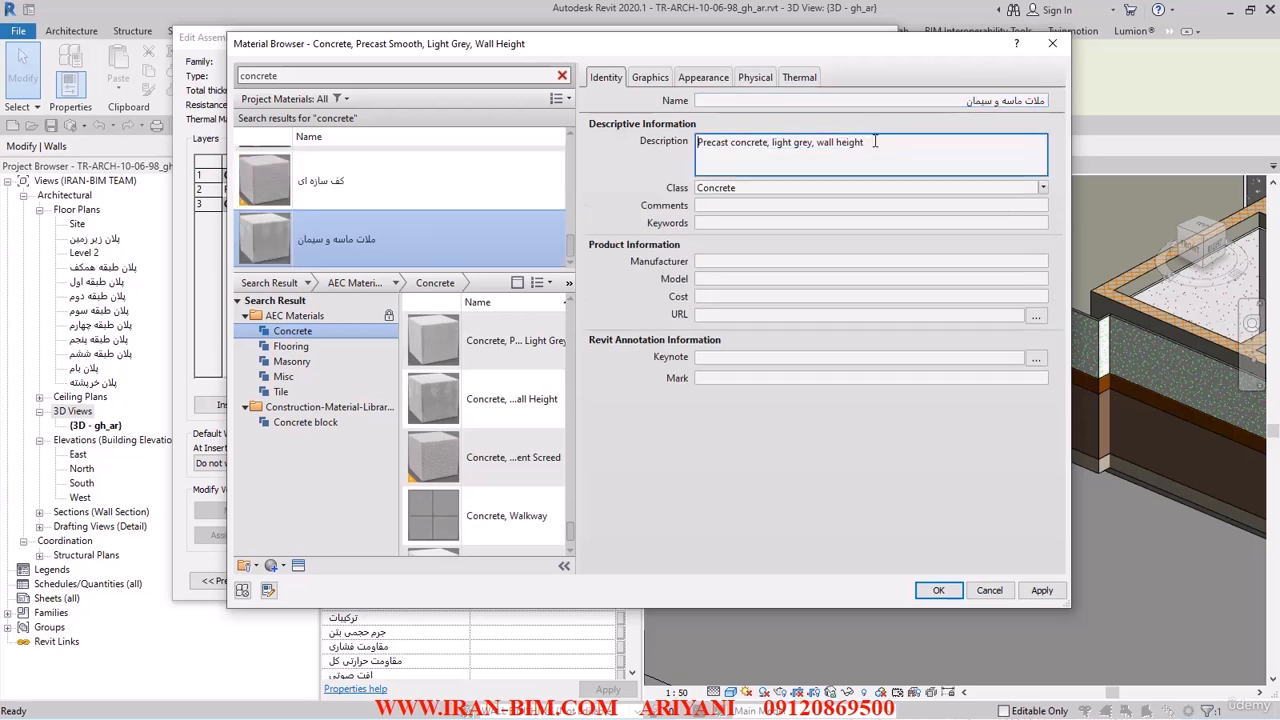
left_click_drag(875, 140, 706, 148)
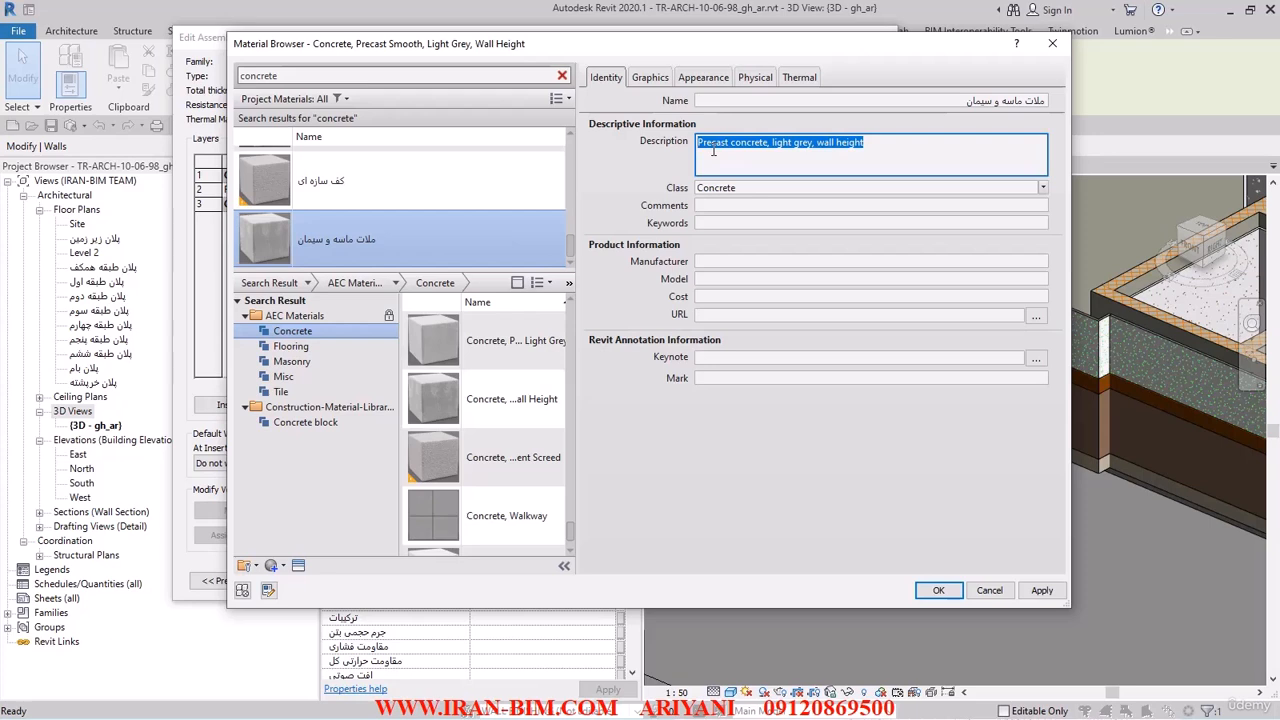
key("BackSpace")
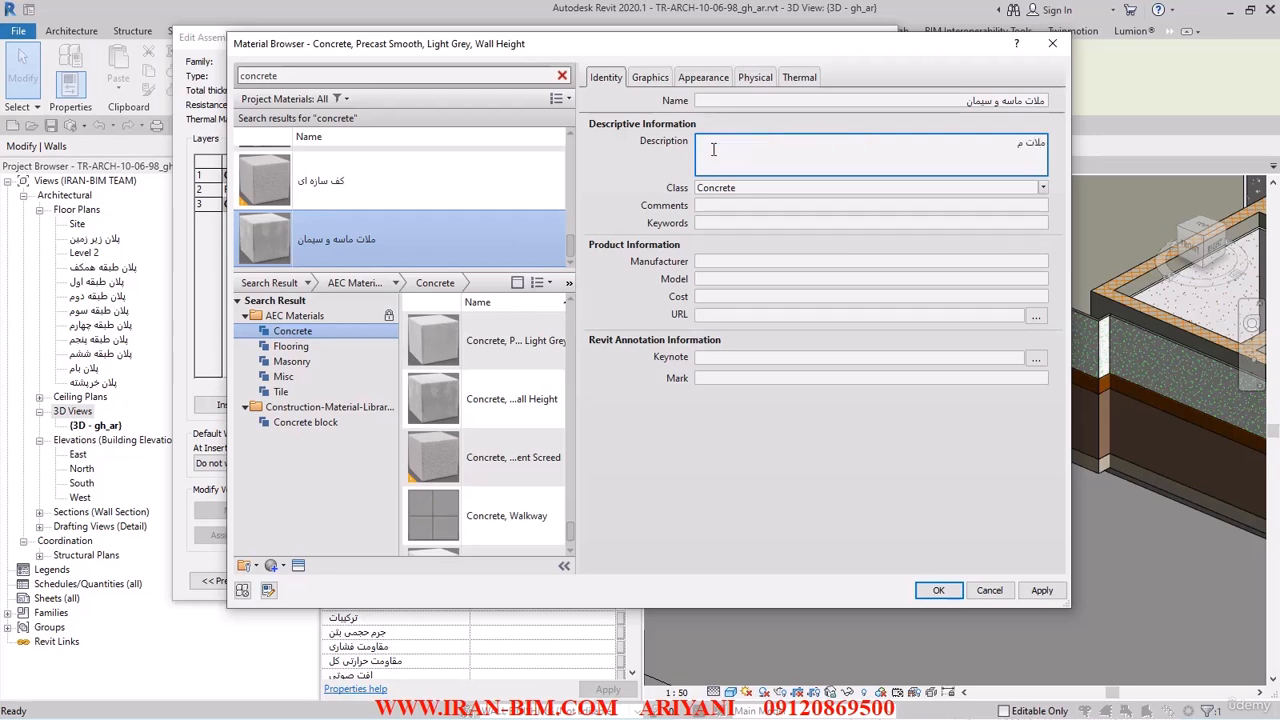
type("ملات ماسه و سیمان به عیار 250 گیلوگرم")
left_click_drag(884, 146, 1055, 150)
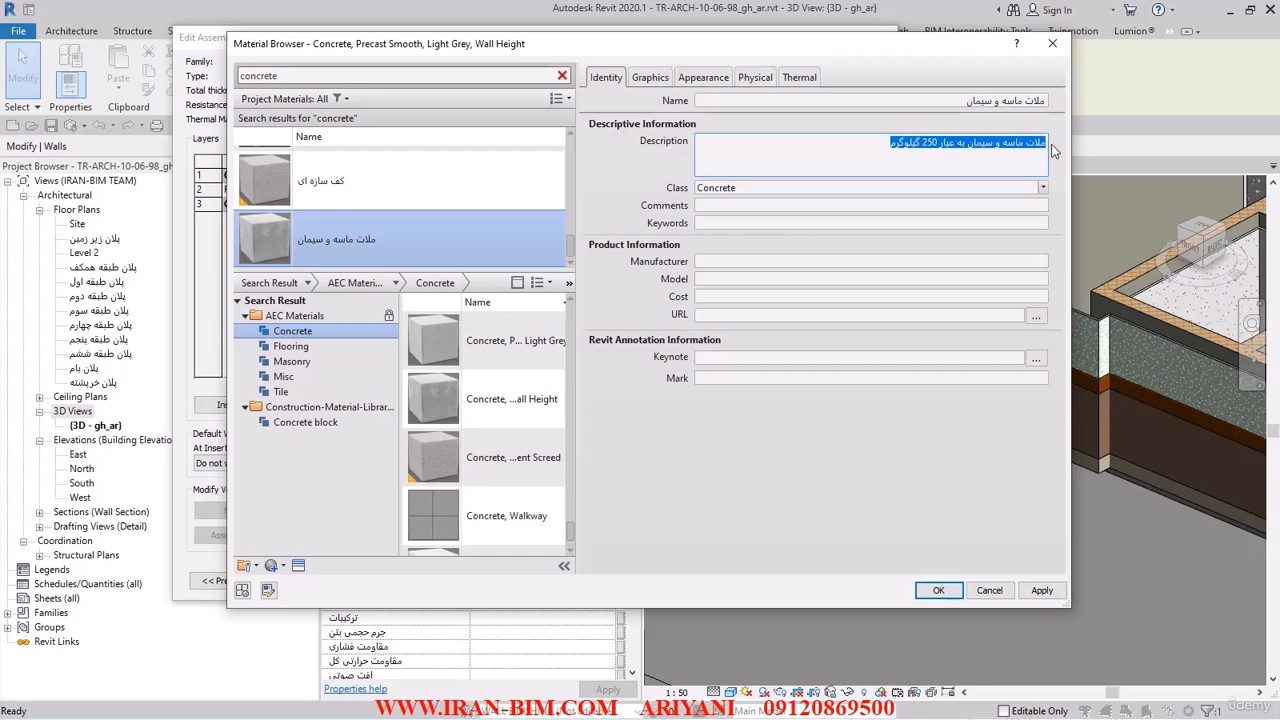
left_click(650, 189)
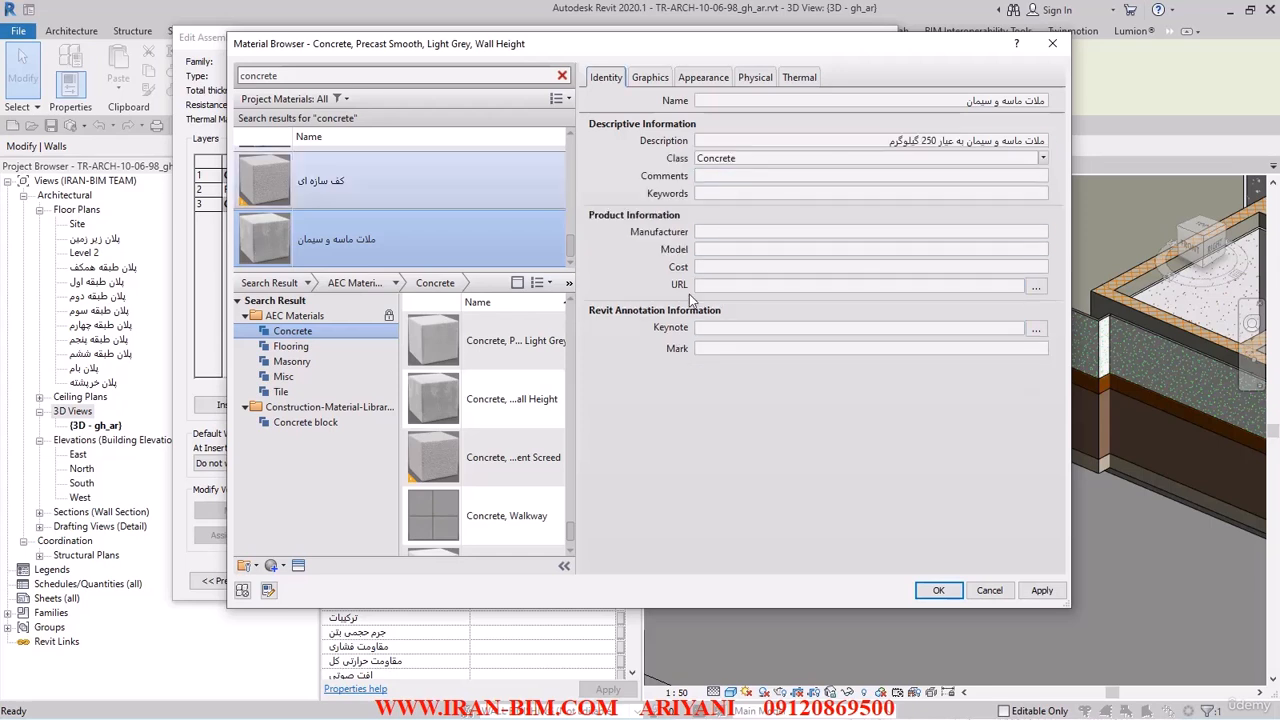
Shade the mortar material with its render appearance and set its cut foreground pattern to Concrete.
left_click(650, 77)
left_click(700, 115)
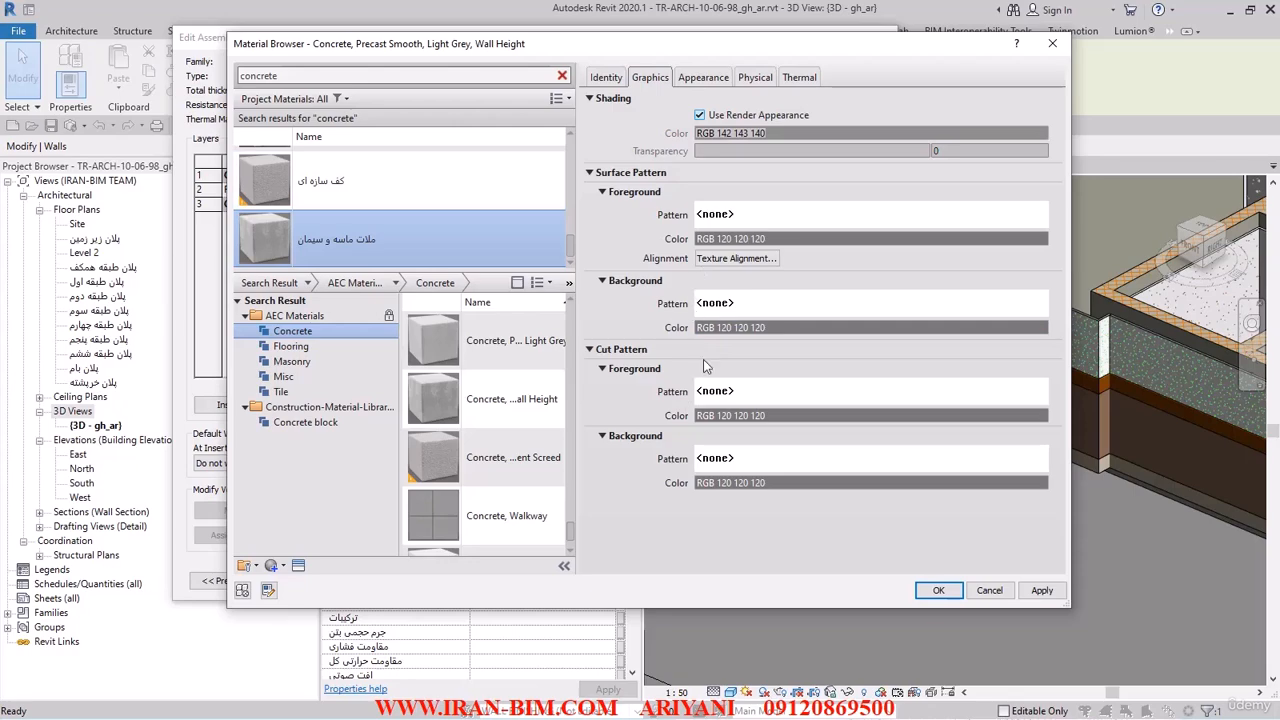
left_click(742, 399)
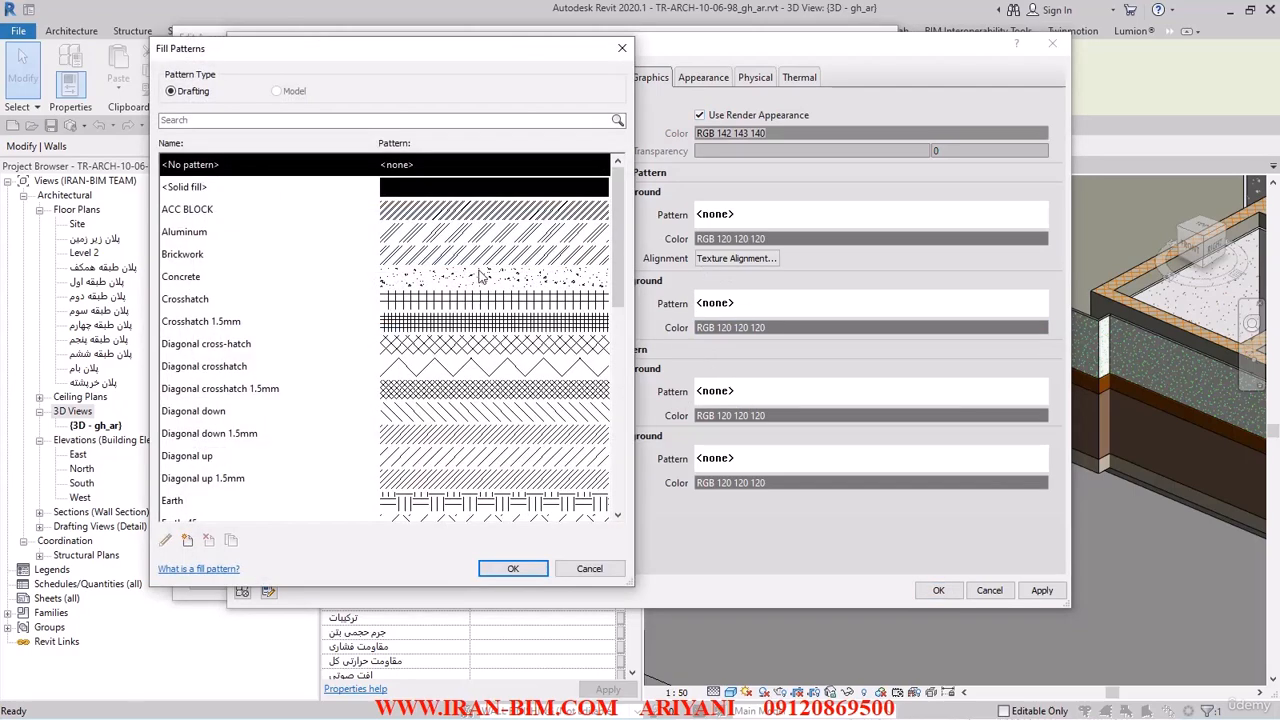
left_click(470, 285)
left_click(513, 568)
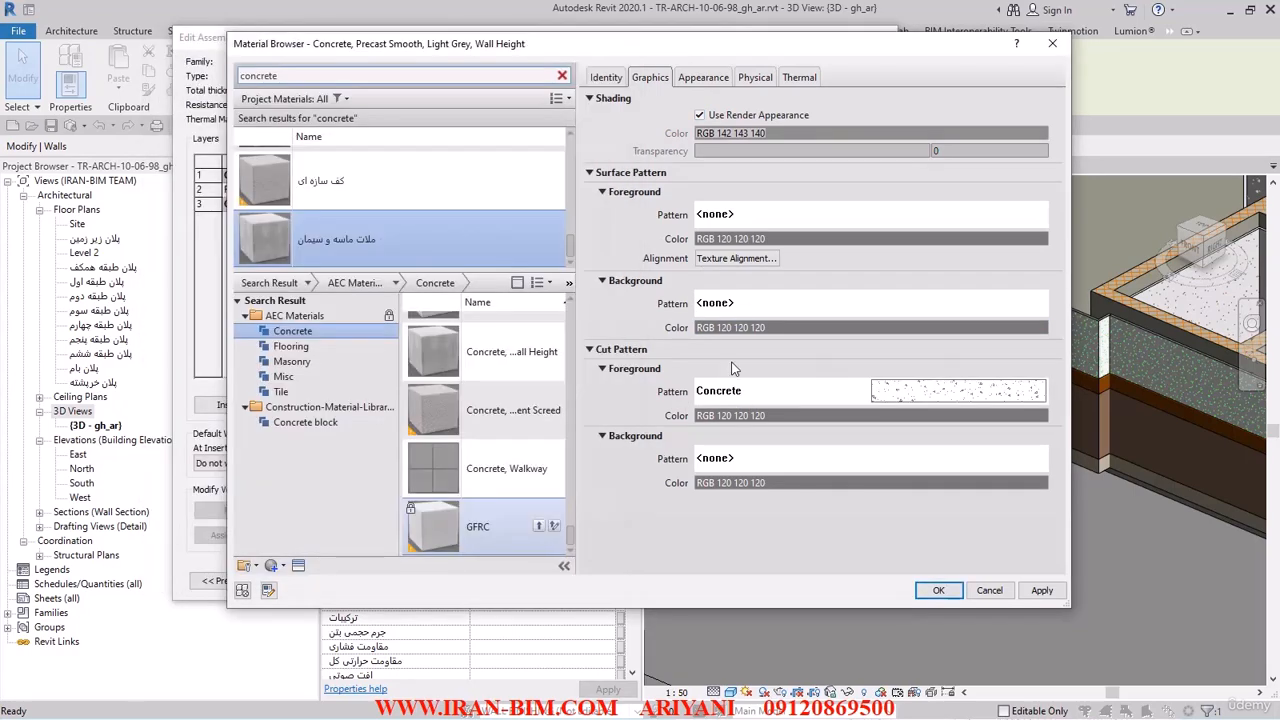
Set the mortar material's cut foreground pattern colour to cyan, RGB 0 255 255.
left_click(768, 418)
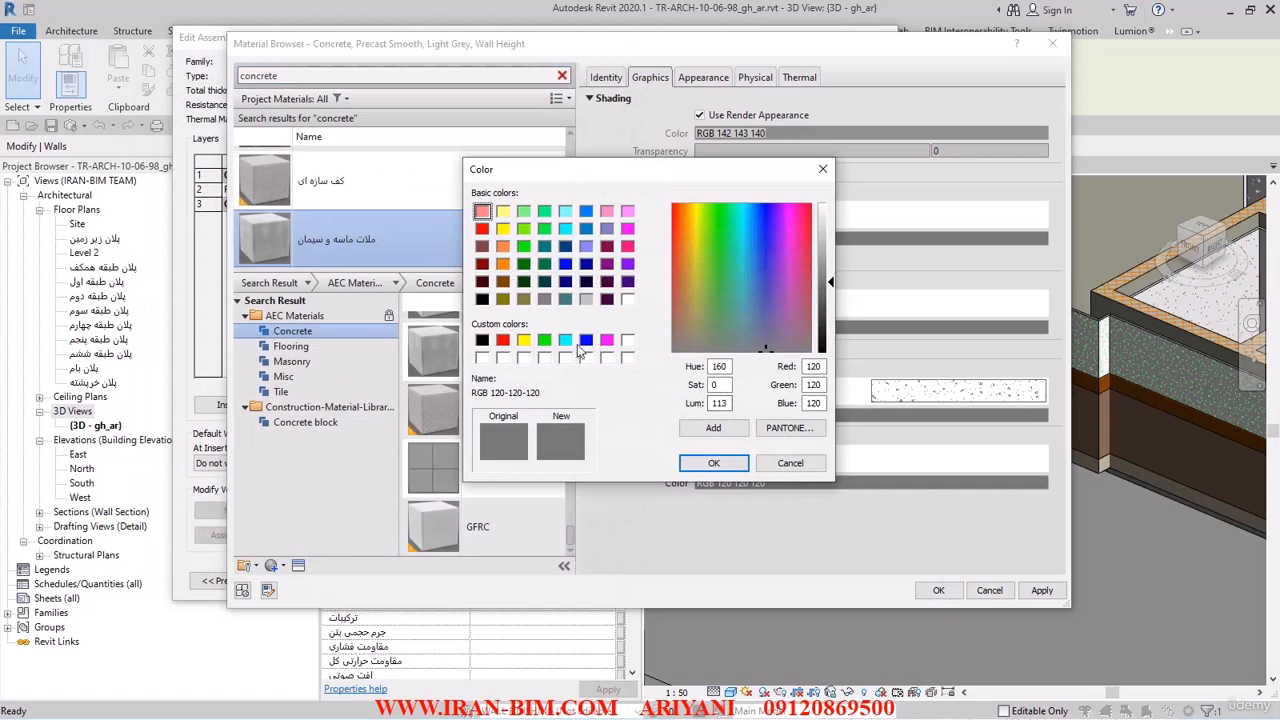
left_click(566, 341)
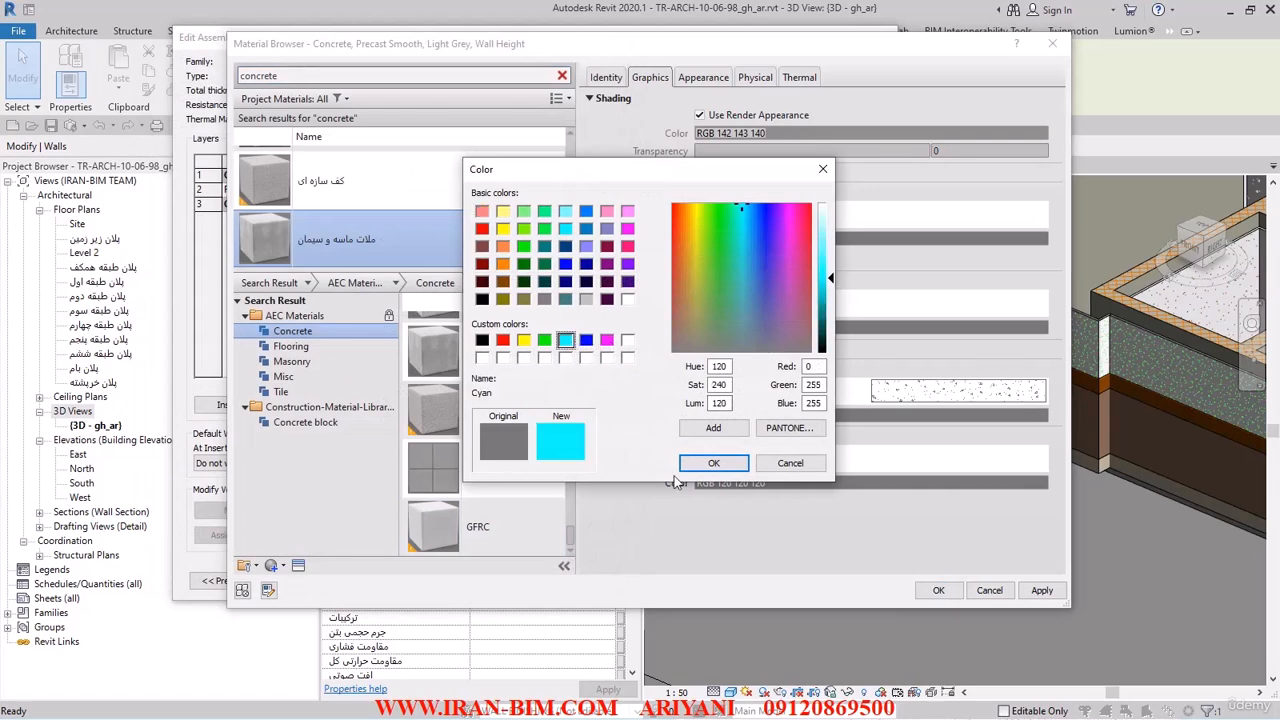
left_click(713, 462)
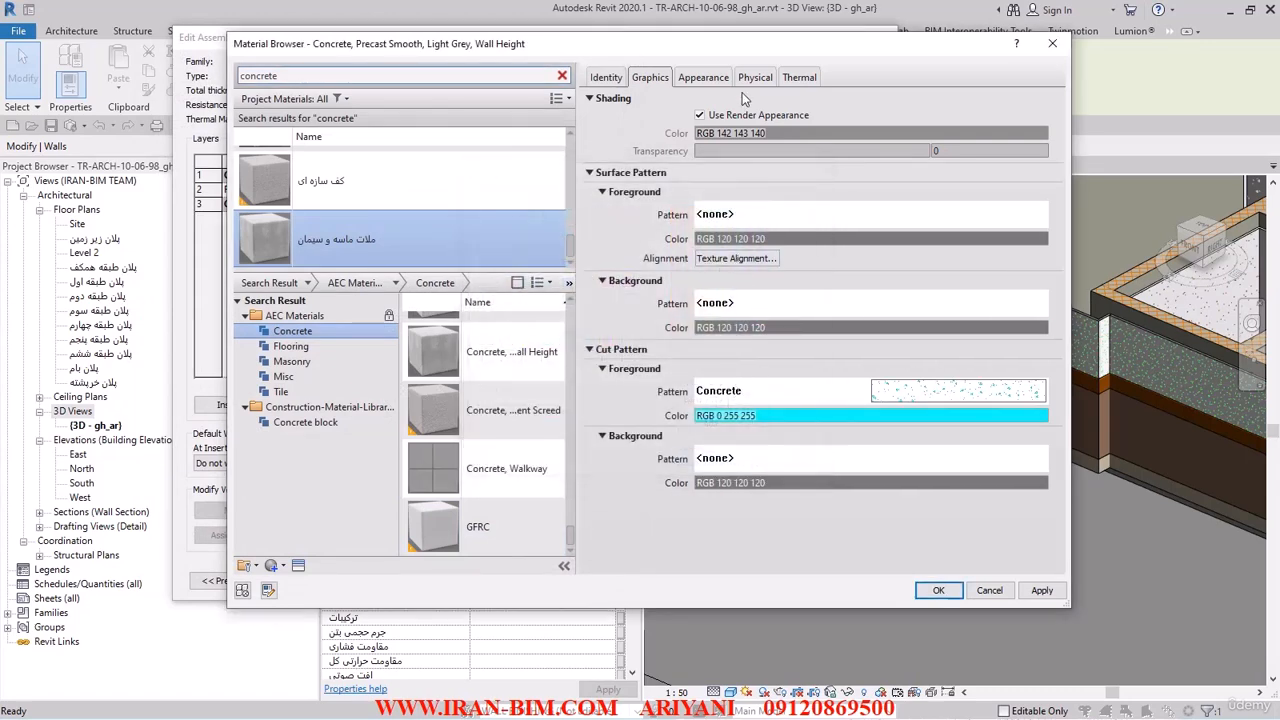
Replace the mortar material's appearance asset with "Concrete - Precast Rough" from the Concrete category of the Appearance Library.
left_click(712, 78)
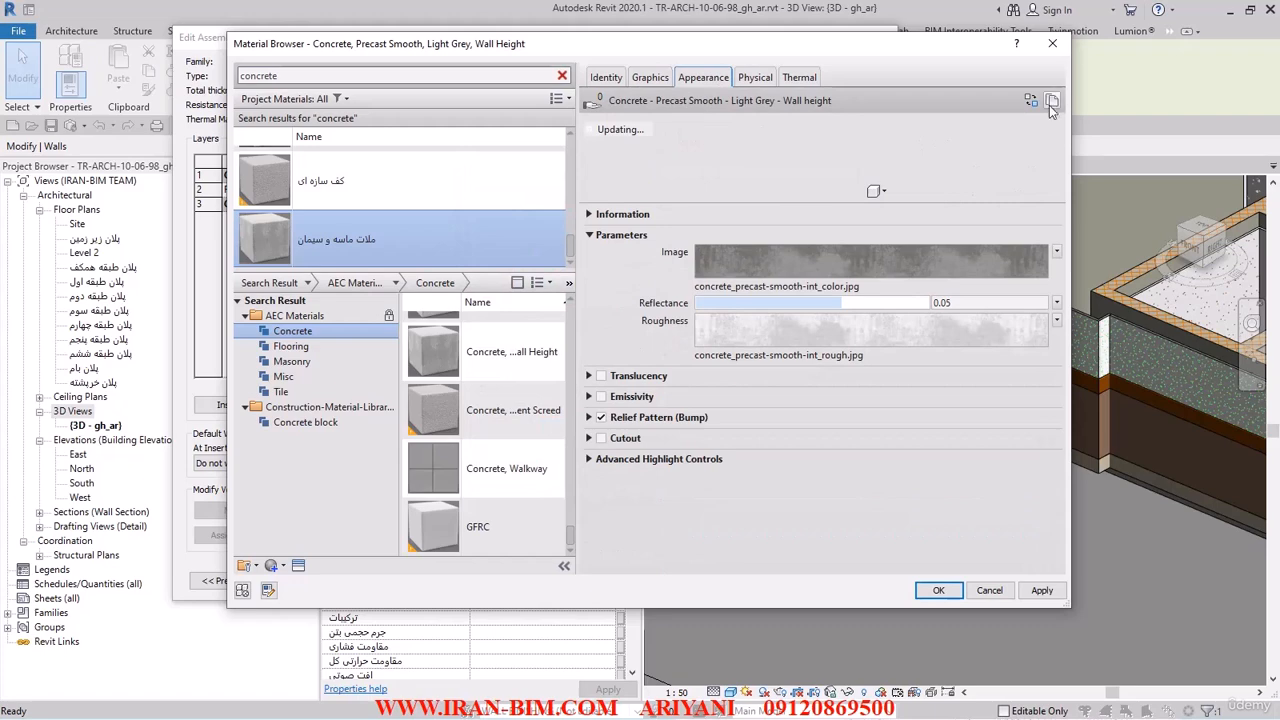
left_click(1031, 101)
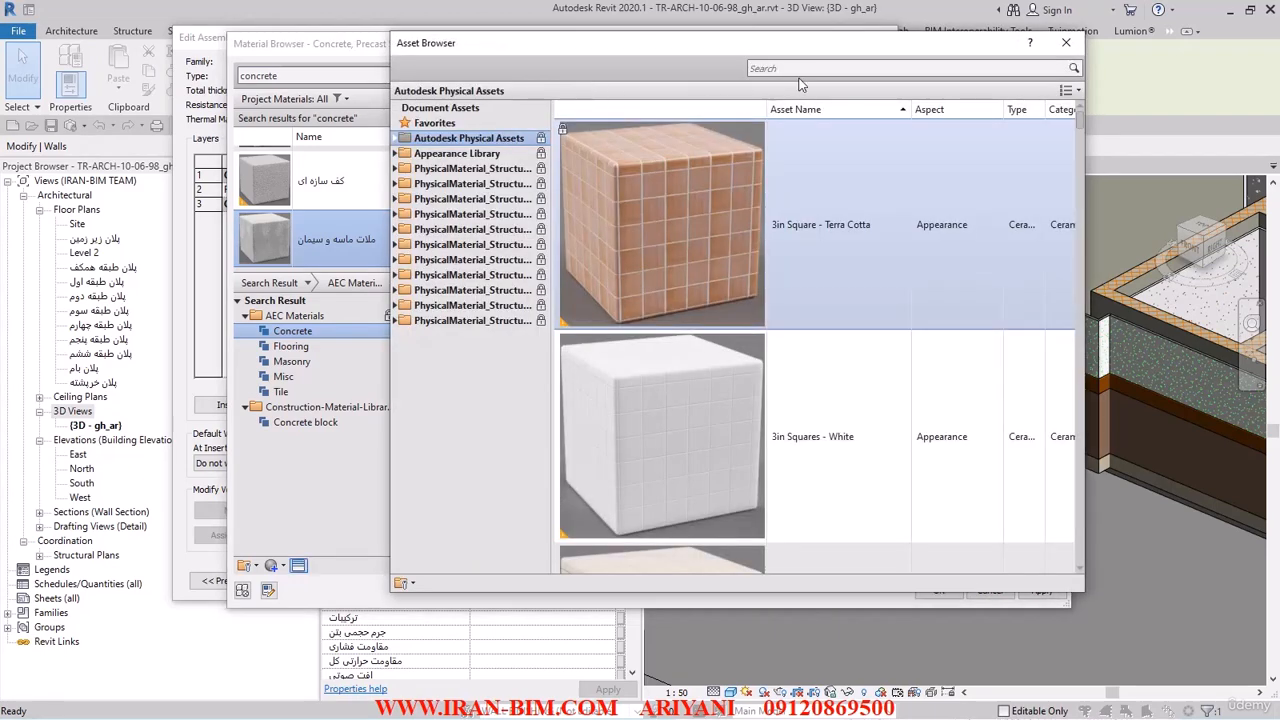
left_click(800, 69)
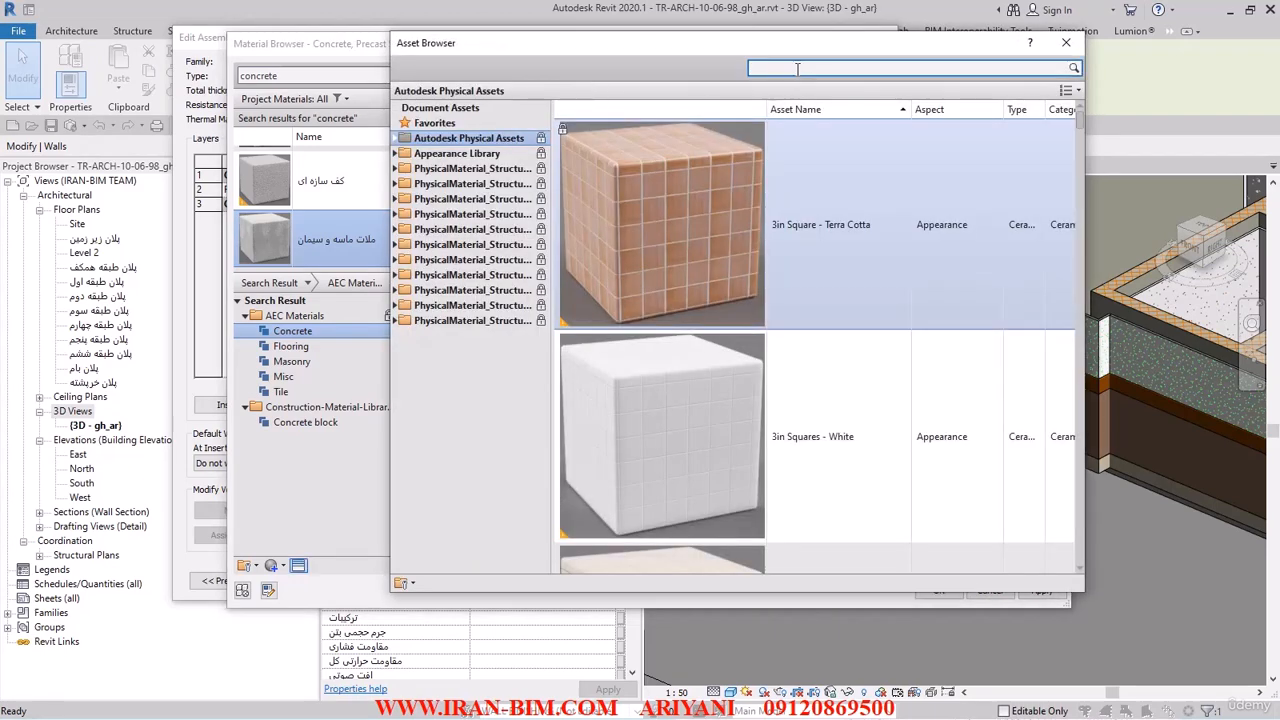
type("concrete")
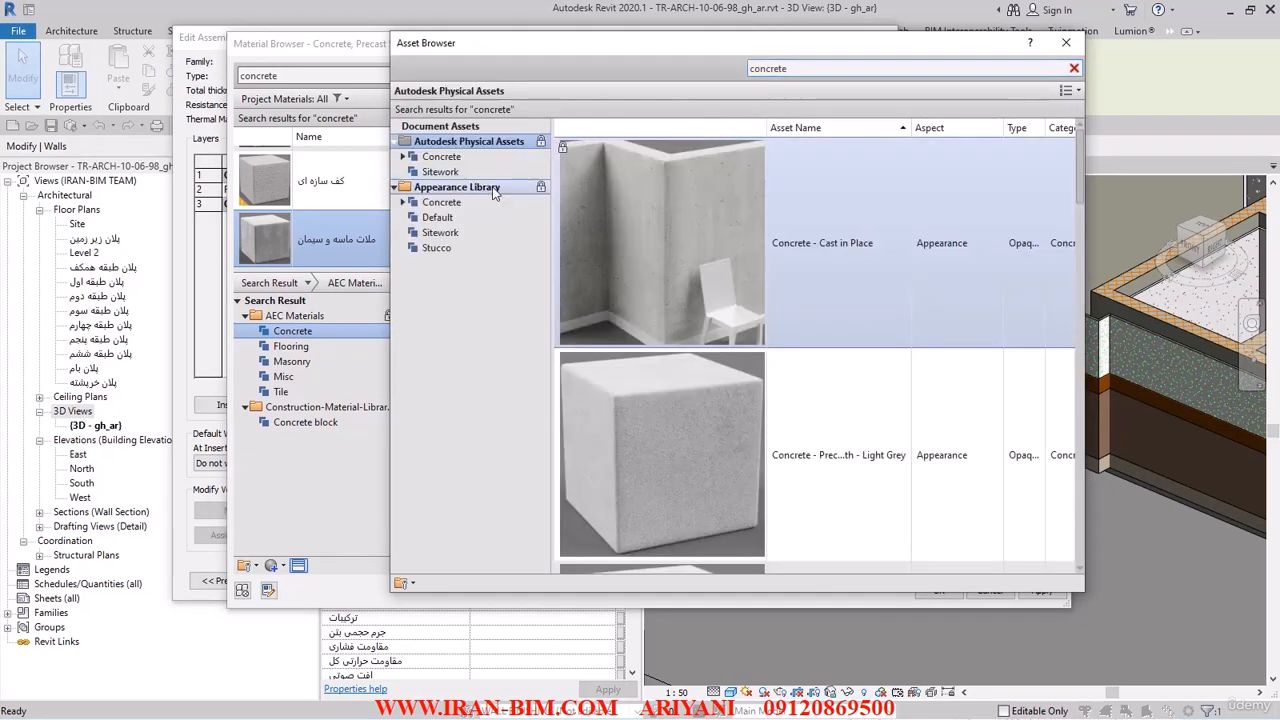
left_click(441, 157)
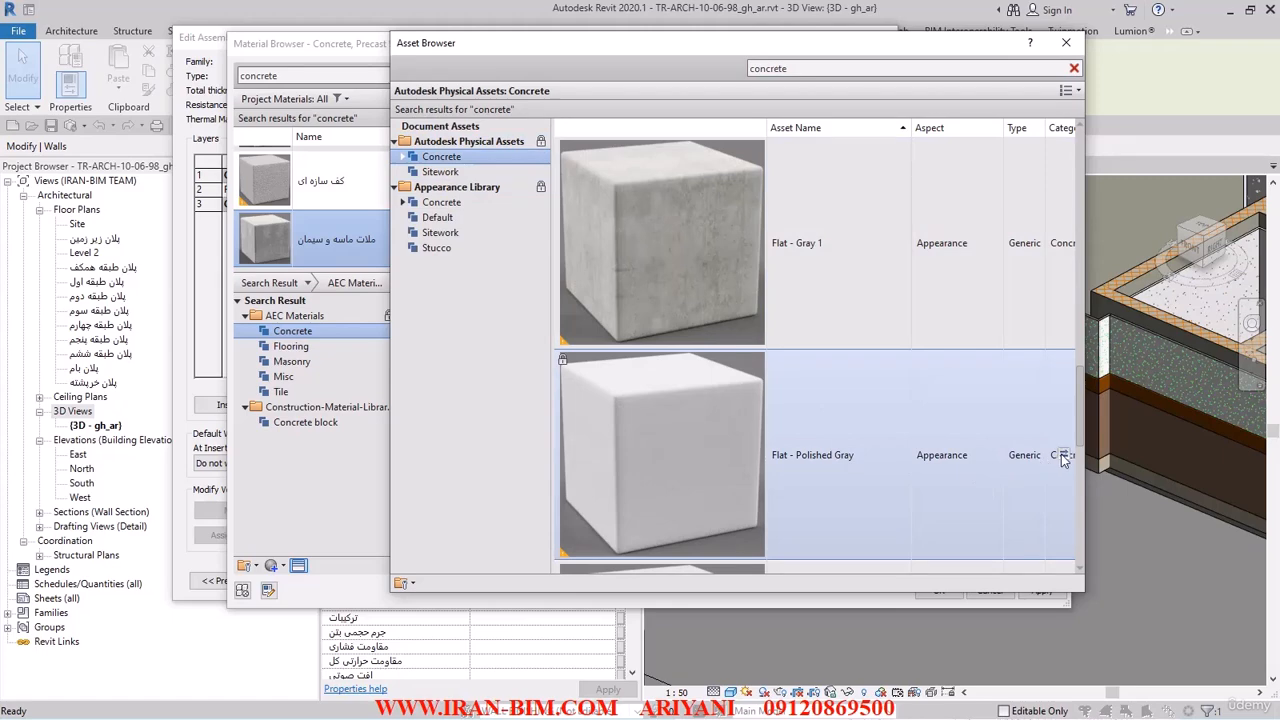
left_click_drag(1083, 382, 1080, 505)
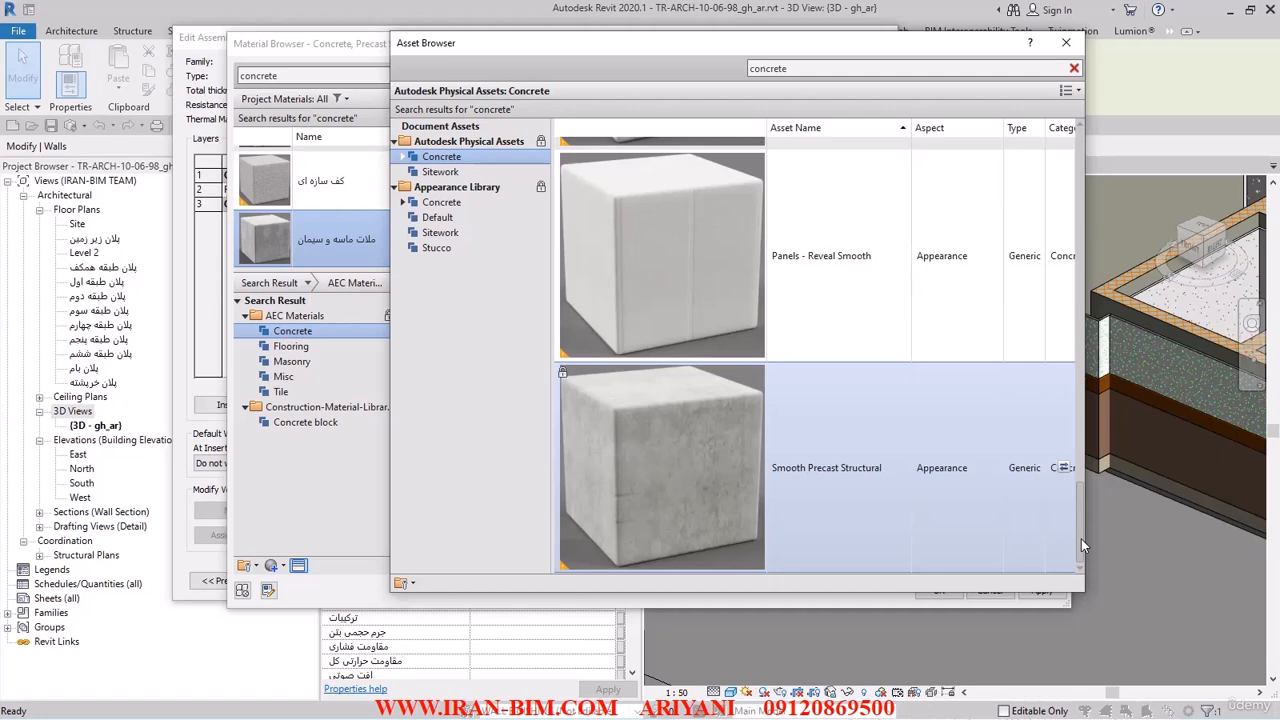
left_click_drag(1081, 539, 1066, 332)
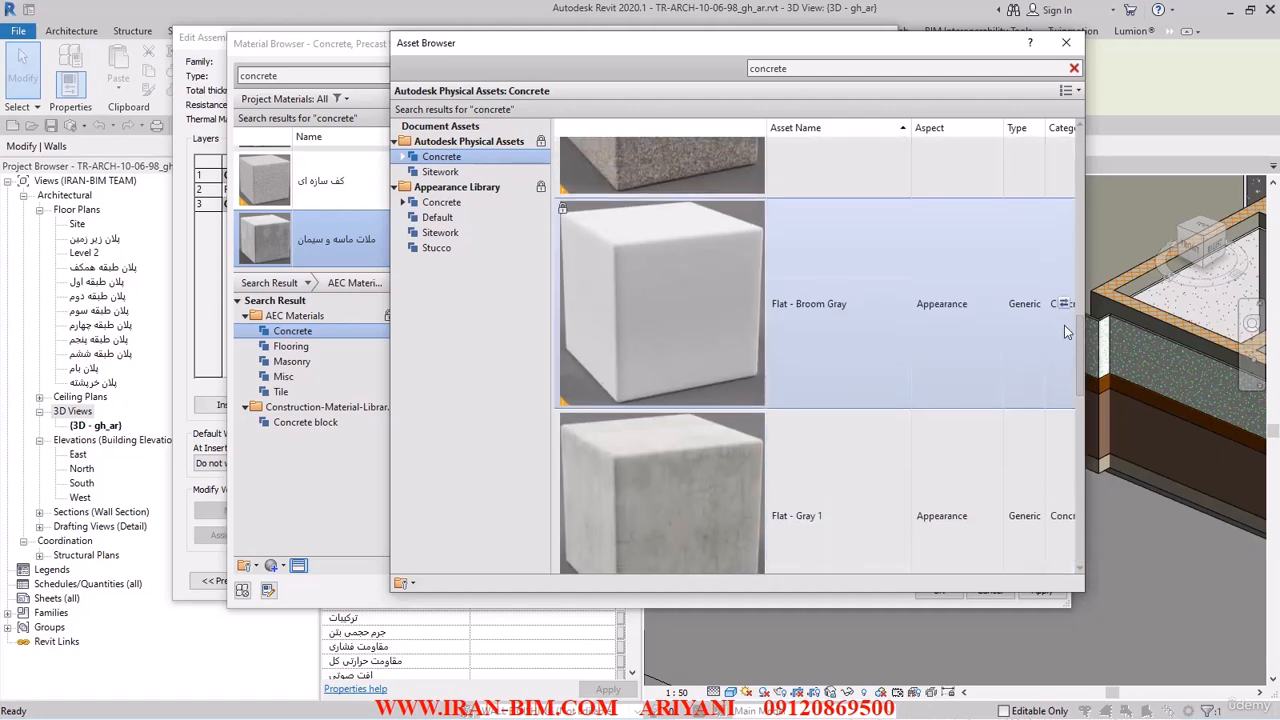
left_click(441, 202)
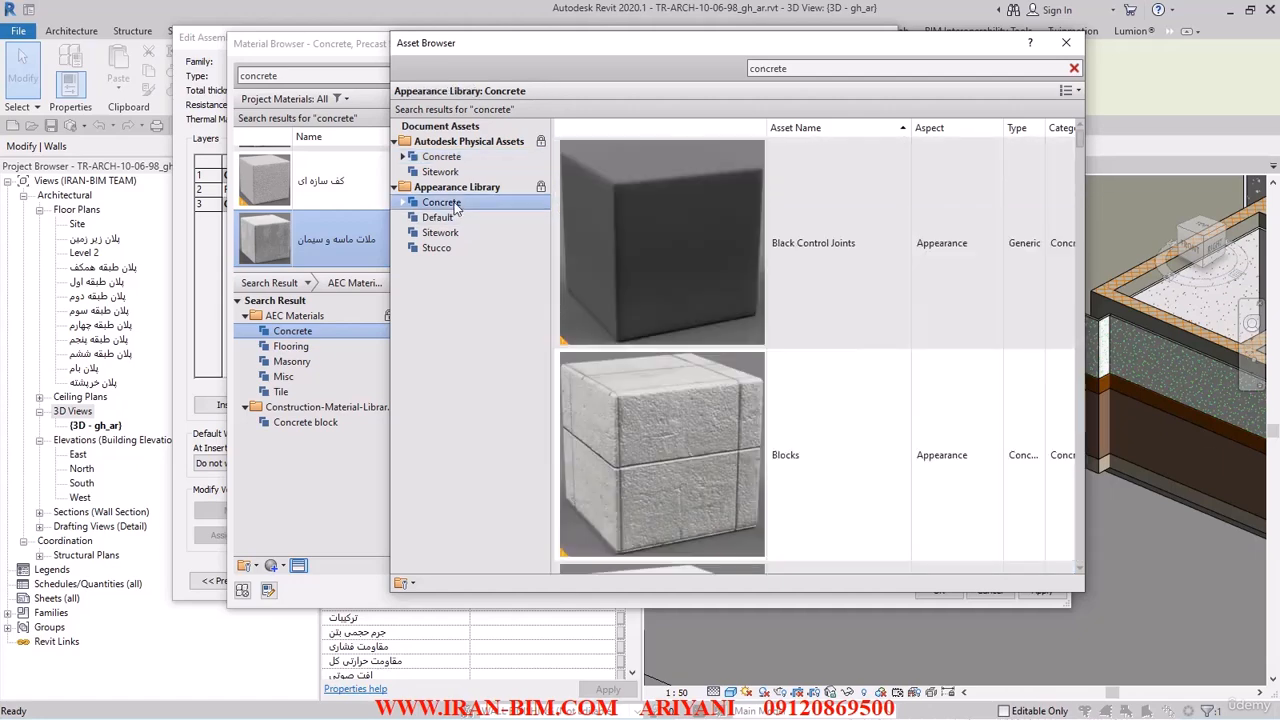
scroll(930, 357, "down", 3)
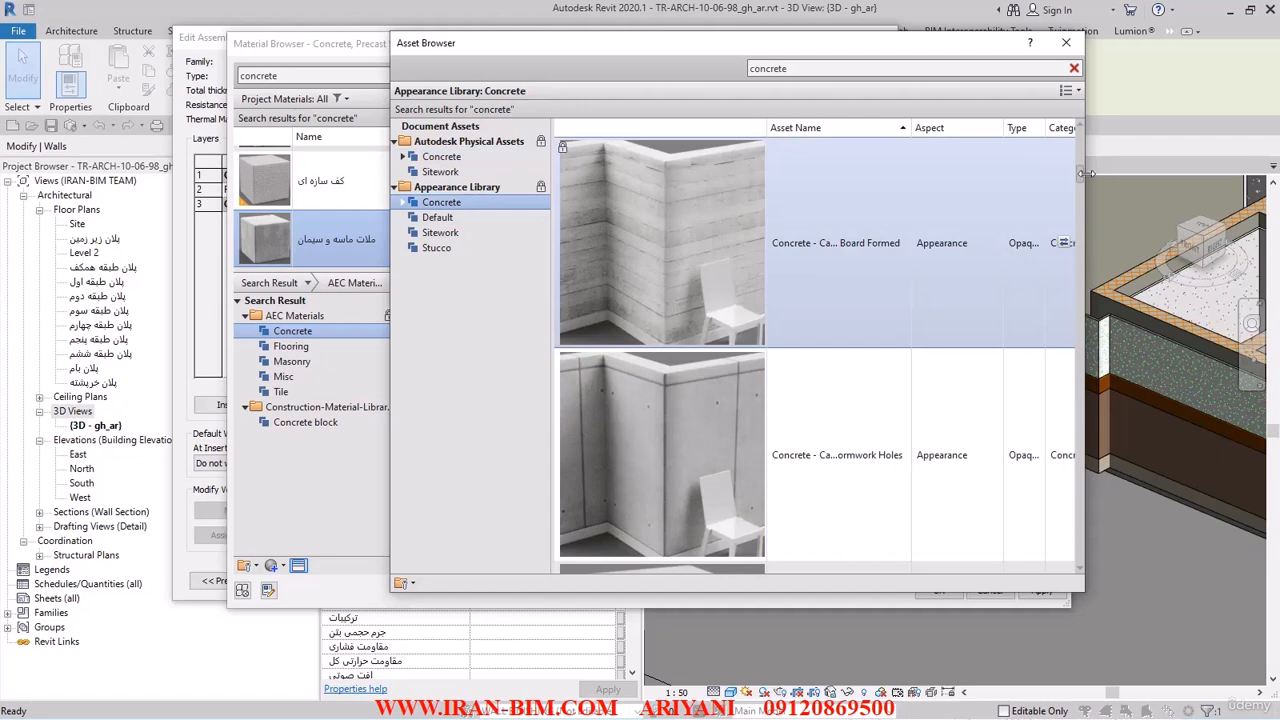
left_click_drag(1082, 175, 1078, 200)
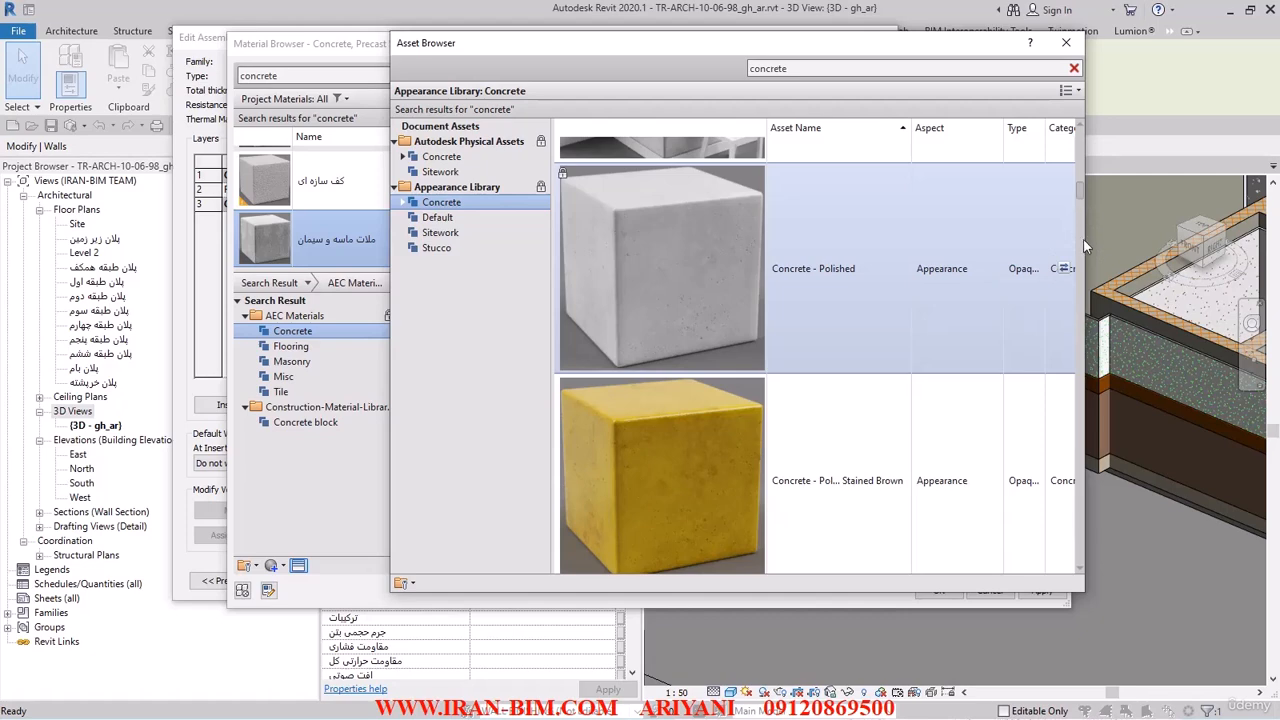
left_click_drag(1080, 189, 1083, 224)
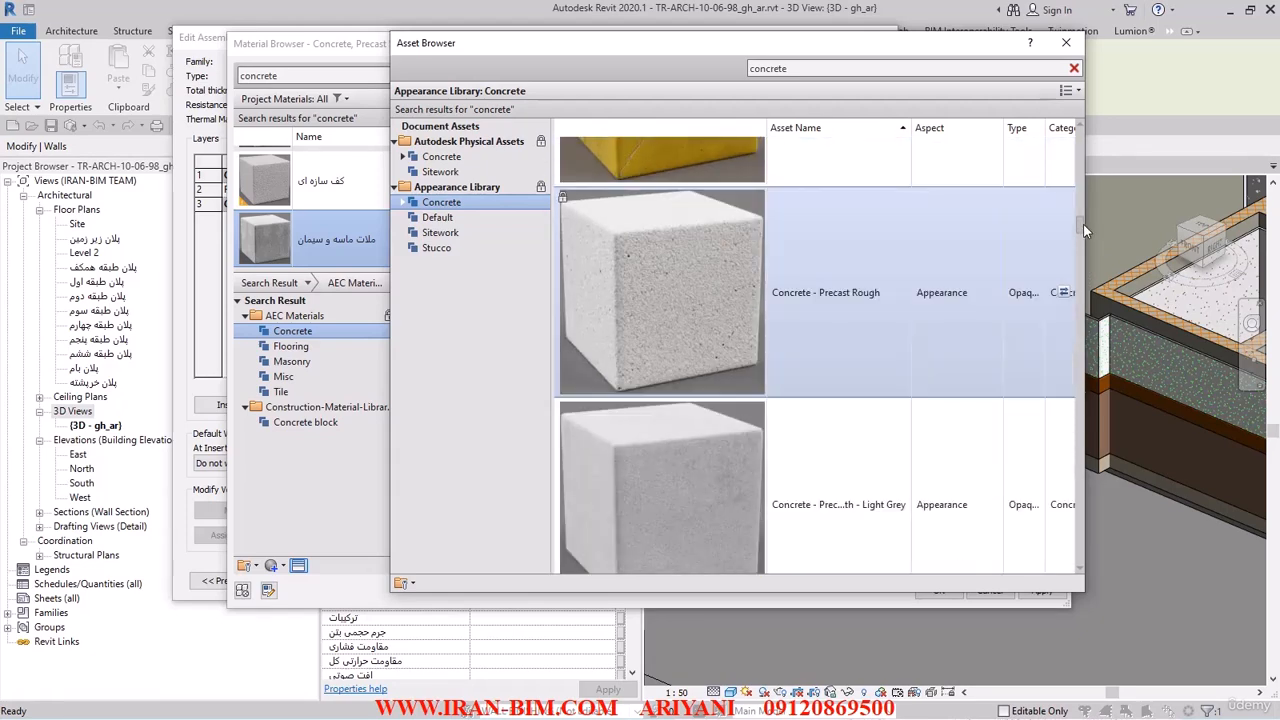
left_click(1064, 291)
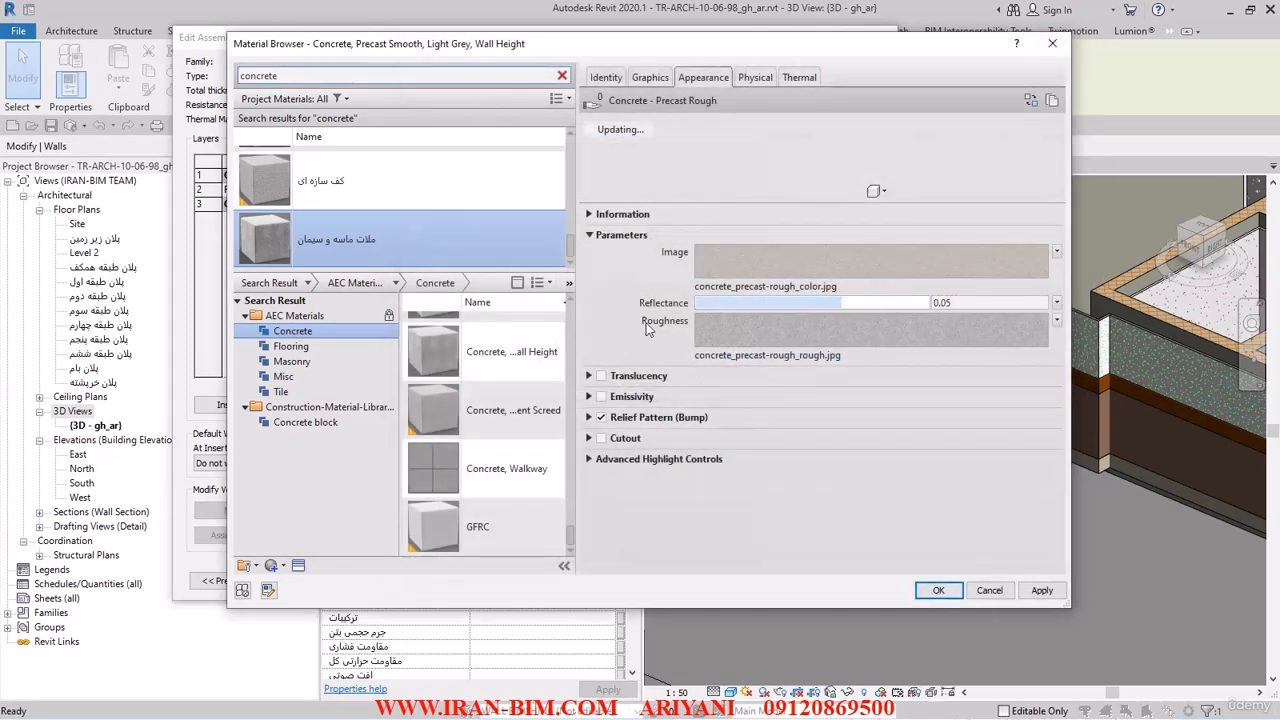
Apply the mortar material's changes and assign it to the Finish 1 [4] layer.
left_click(652, 78)
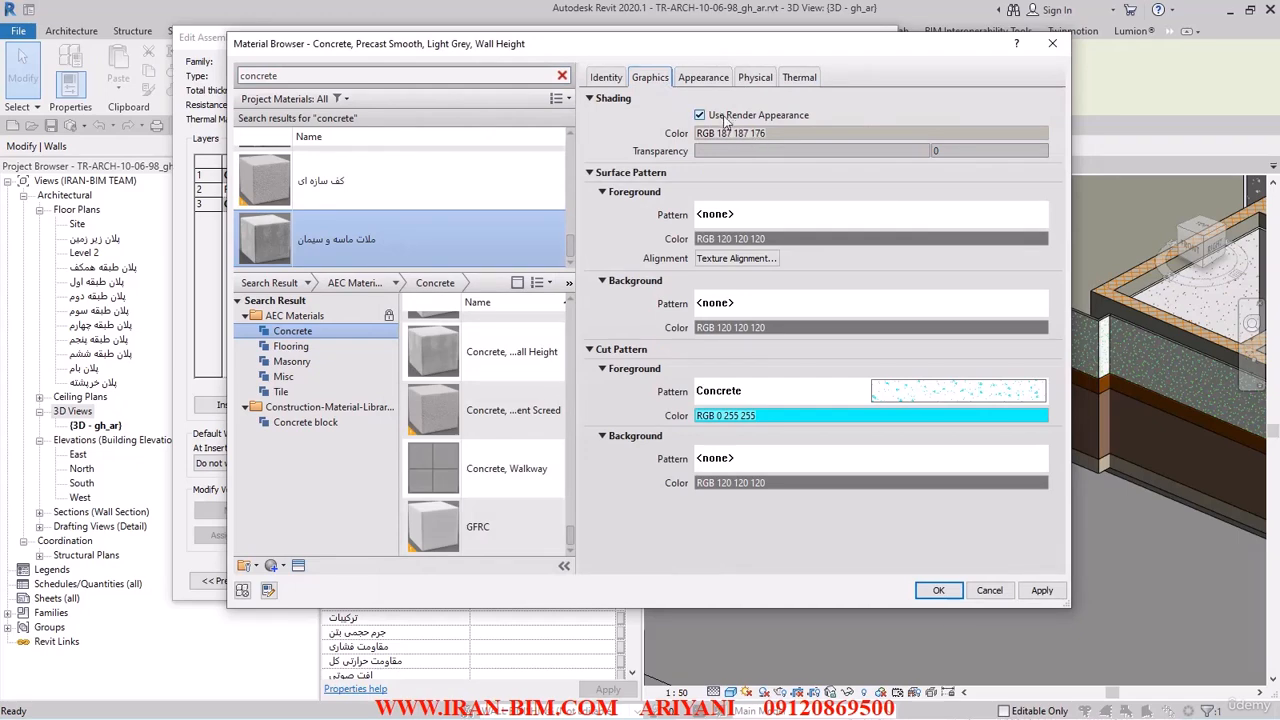
left_click(1041, 590)
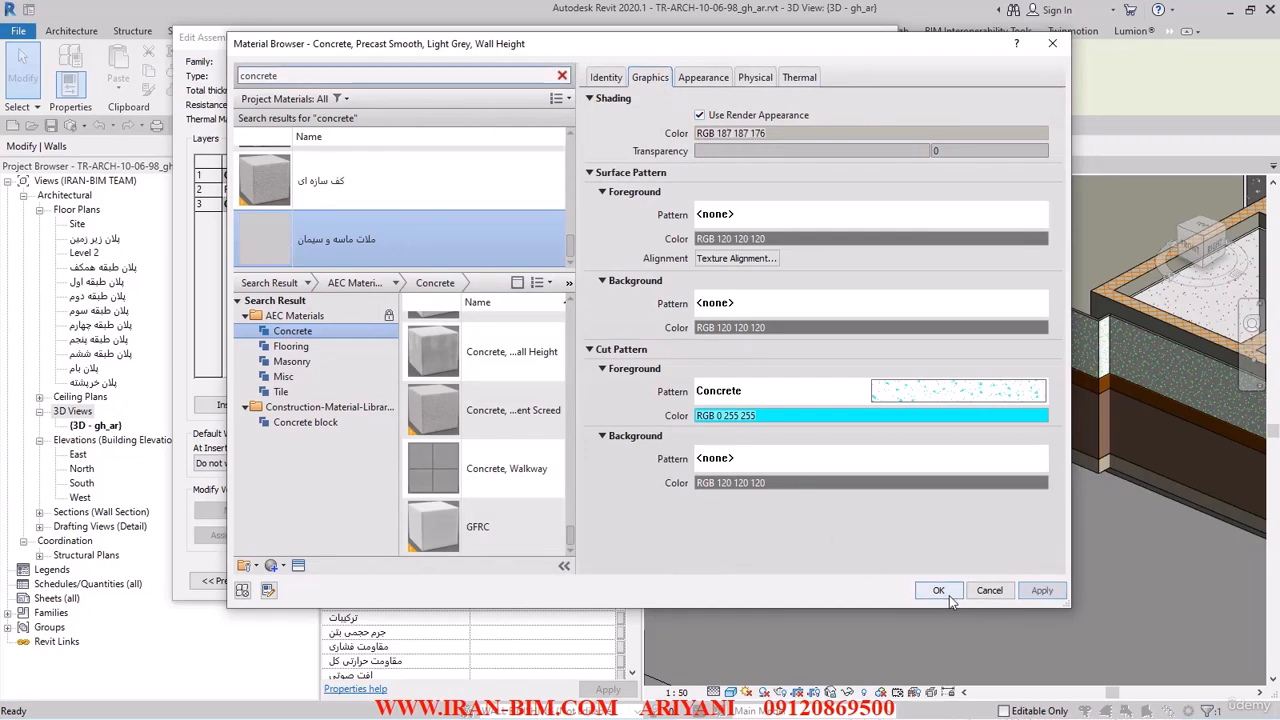
left_click(940, 590)
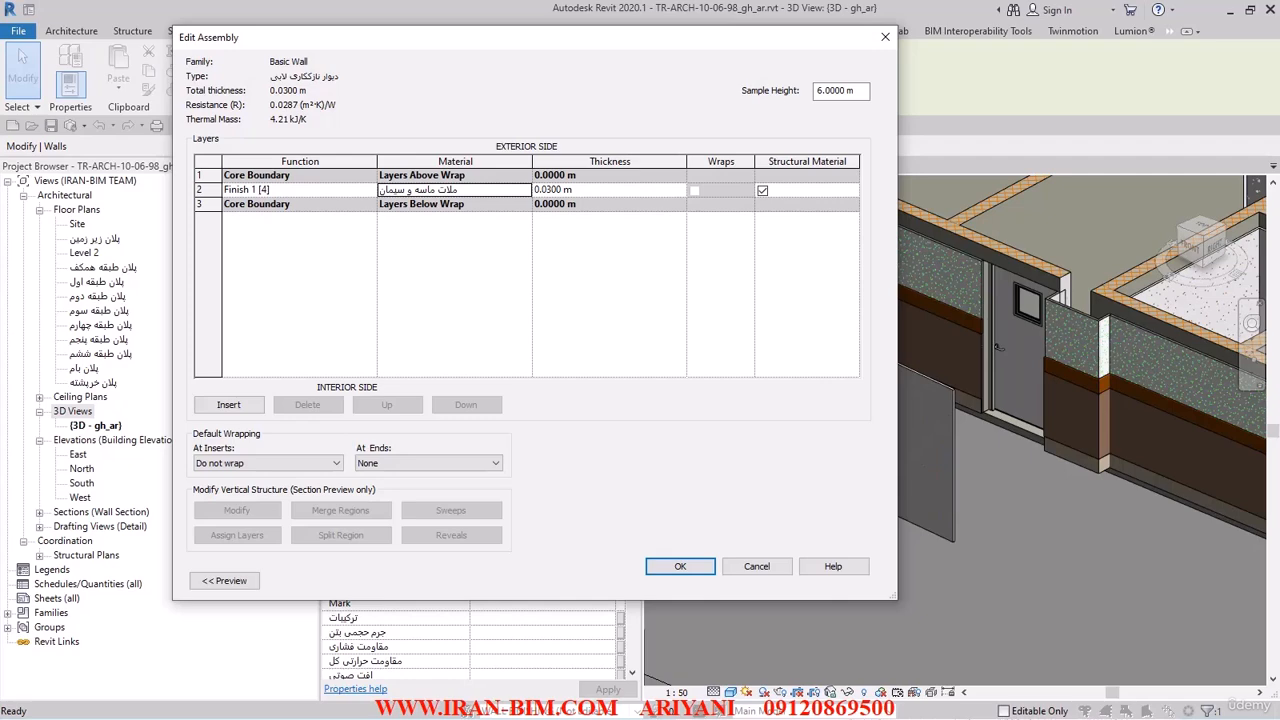
Switch to IR-KEYNOTE-V4.txt in Notepad, add keynote W-22 "ملات ماسه و سیمان به عیار 250 گیلوگرم" under WALLS, and save the file.
key("alt+Tab")
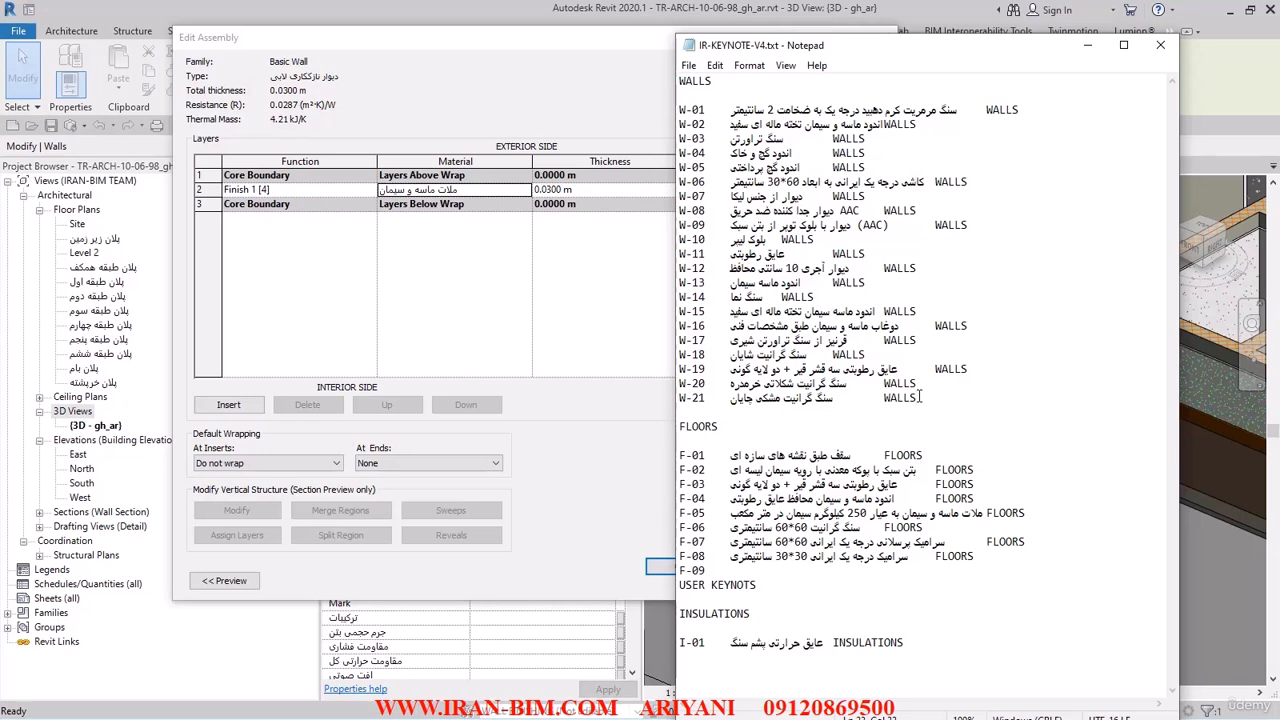
key("Return")
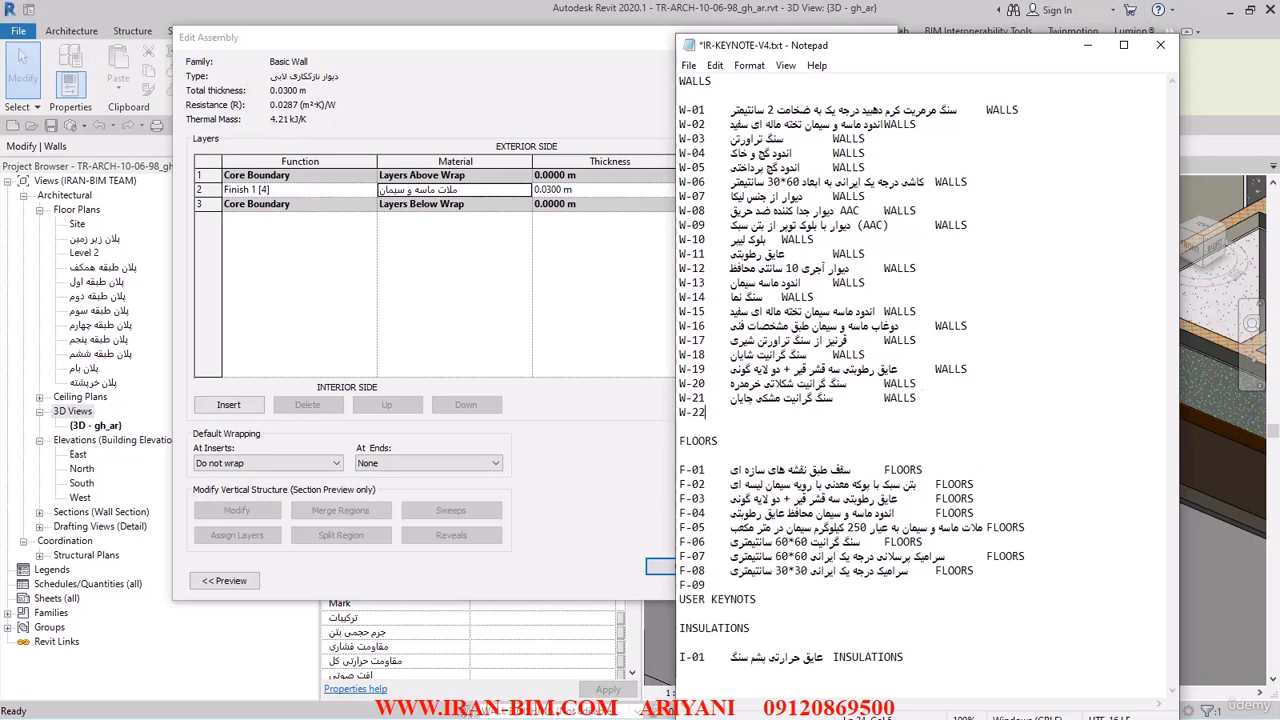
type("ملات ماسه و سیمان به عیار 250 کیلوگرم")
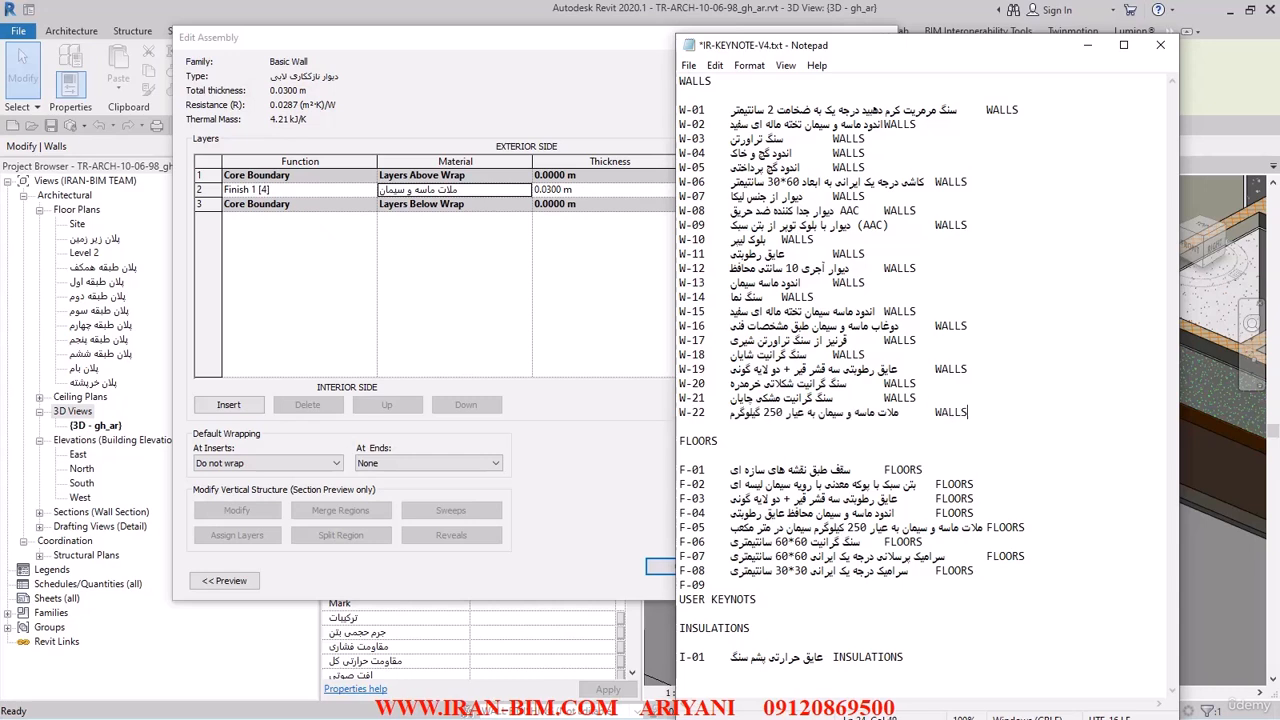
left_click(689, 66)
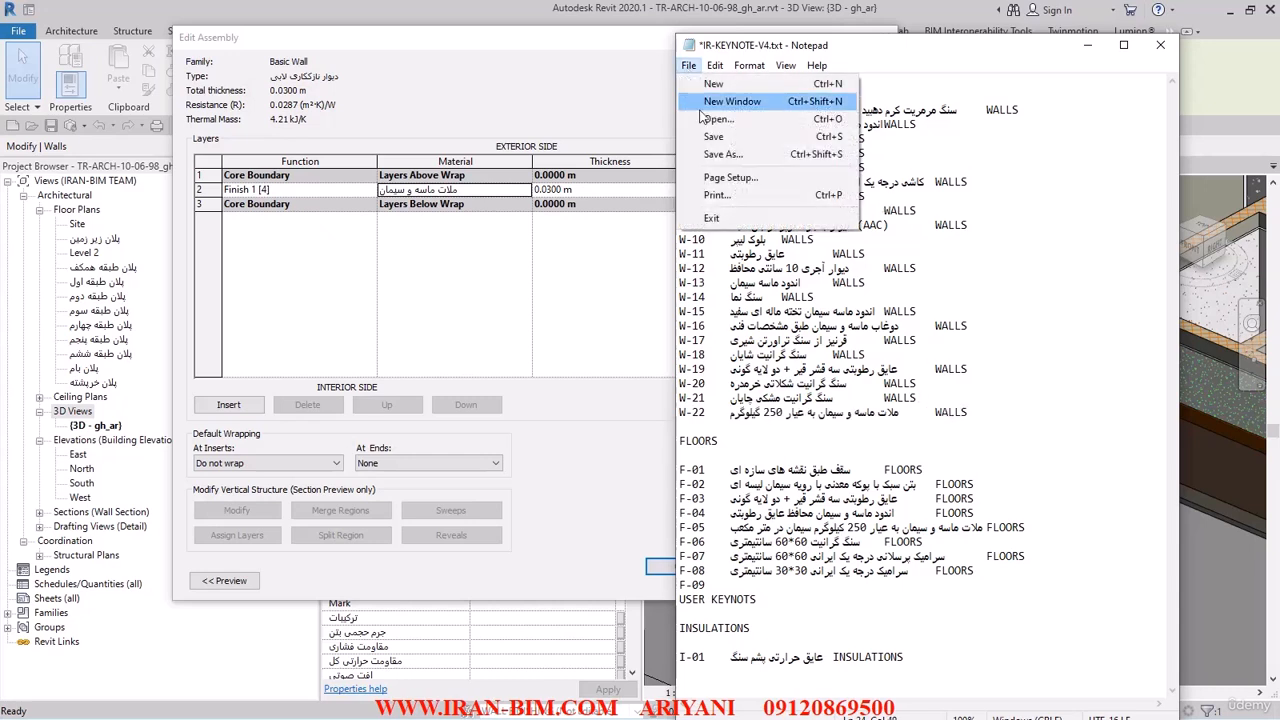
left_click(716, 137)
left_click(524, 192)
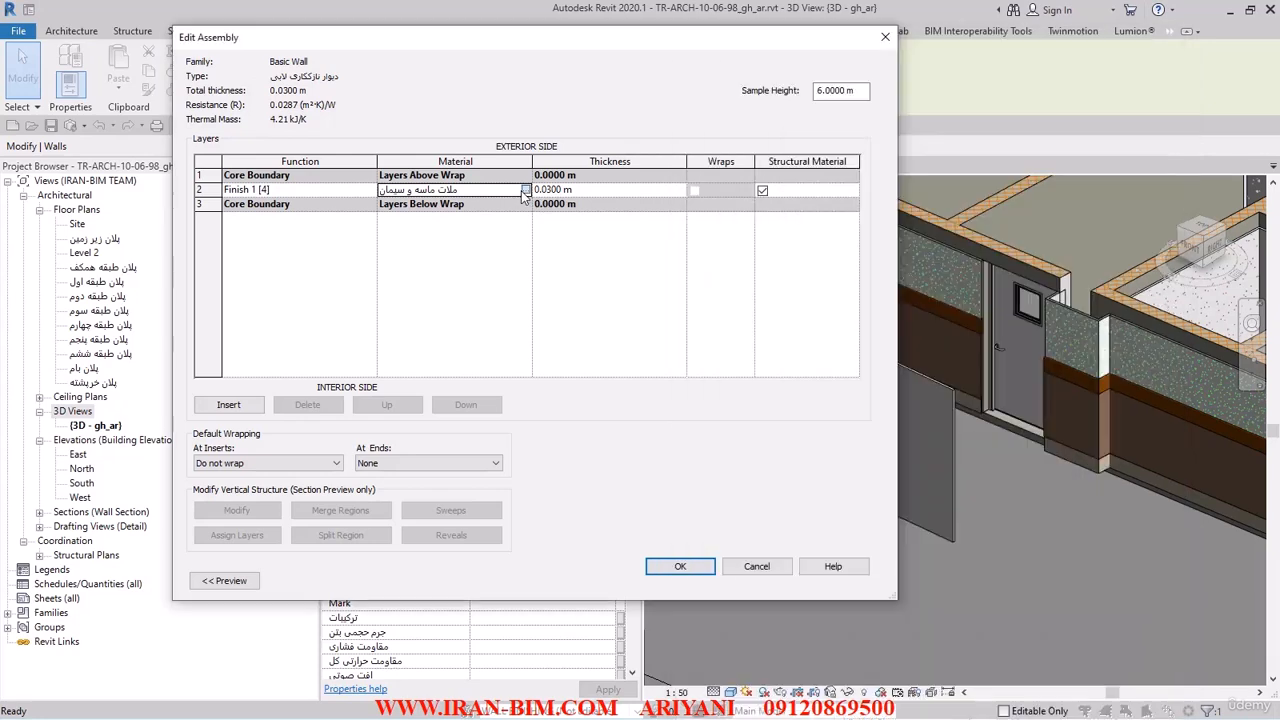
left_click(524, 192)
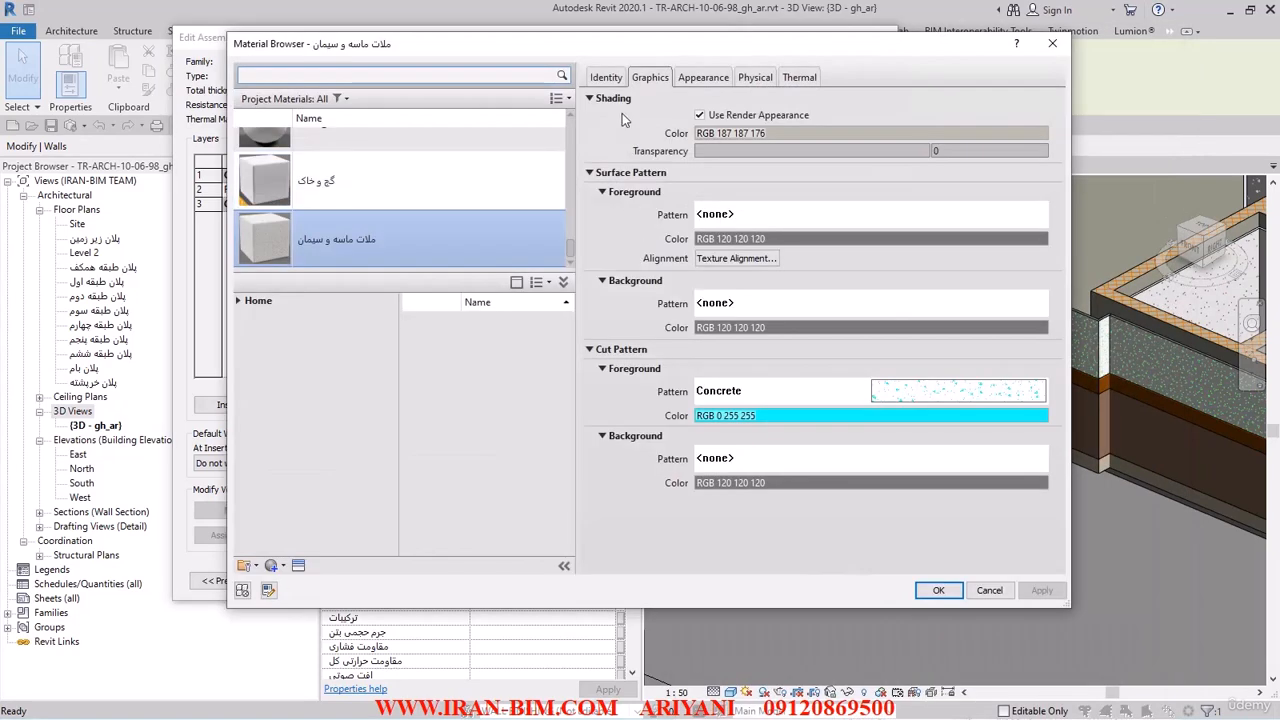
left_click(605, 78)
left_click(1036, 329)
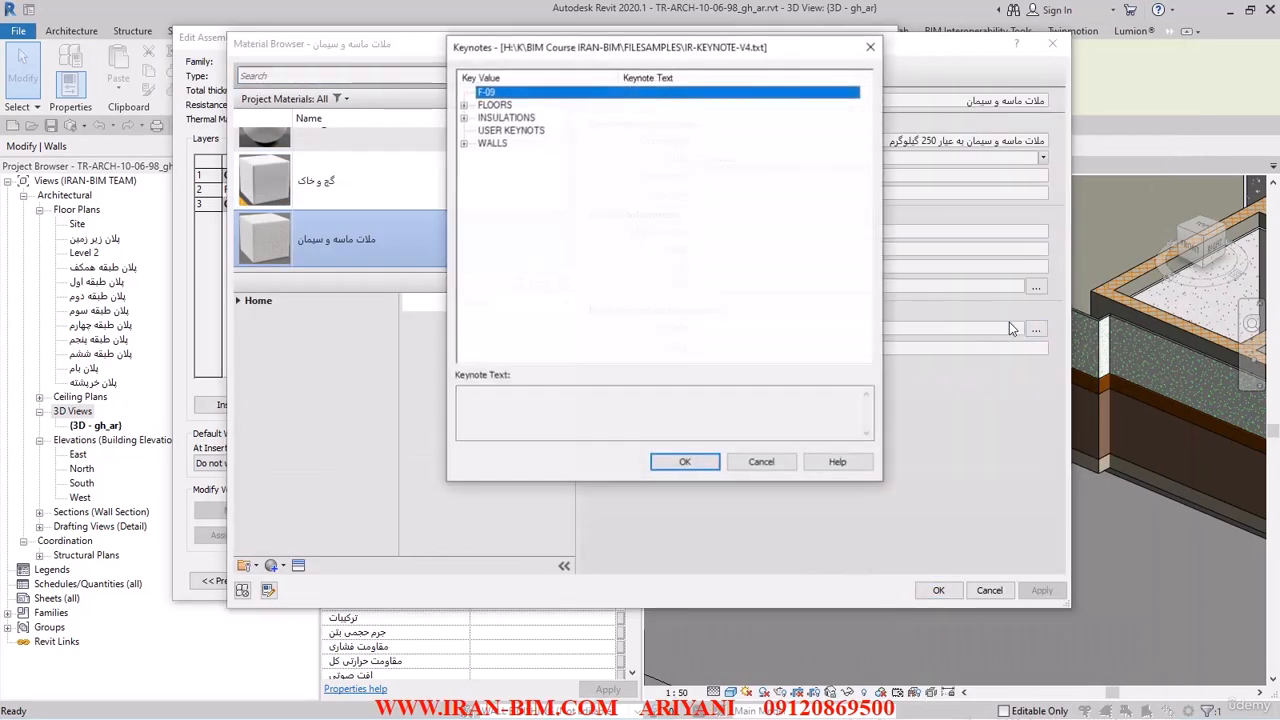
left_click(740, 468)
key("Return")
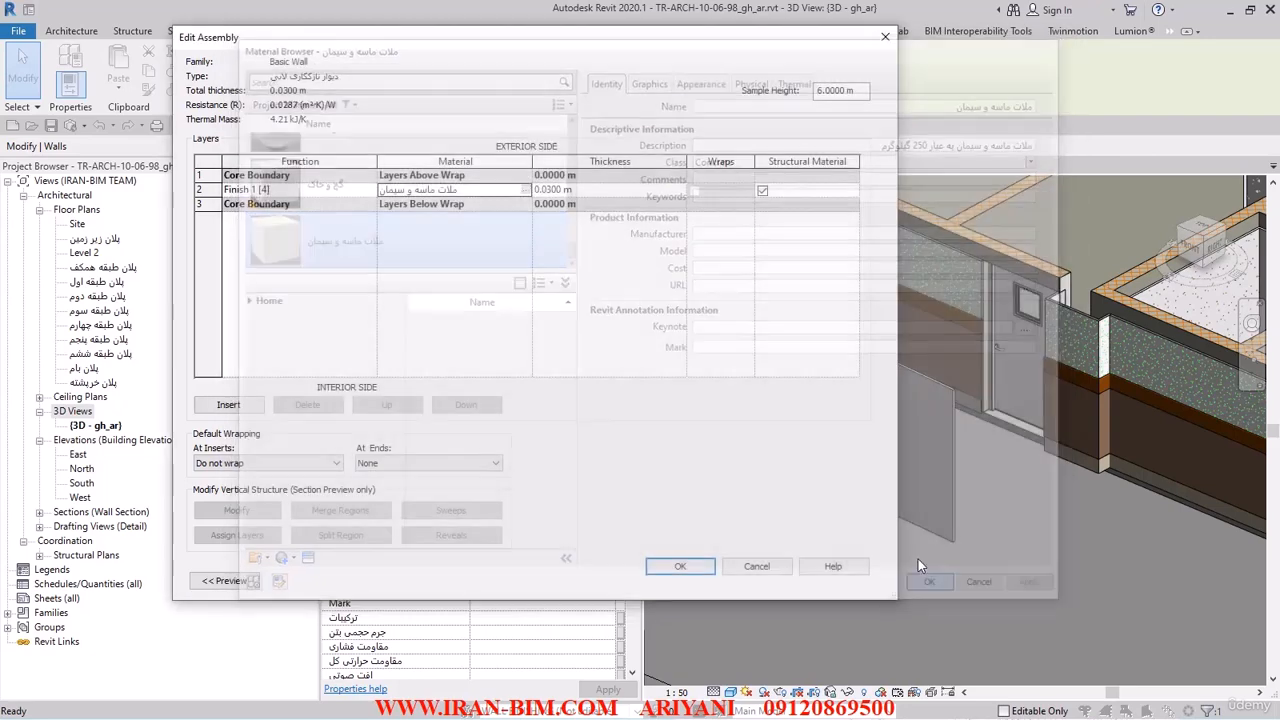
Accept the lobby finish wall type's layer structure and deselect the wall, dismissing the request to synchronize with central.
left_click(680, 567)
left_click(698, 585)
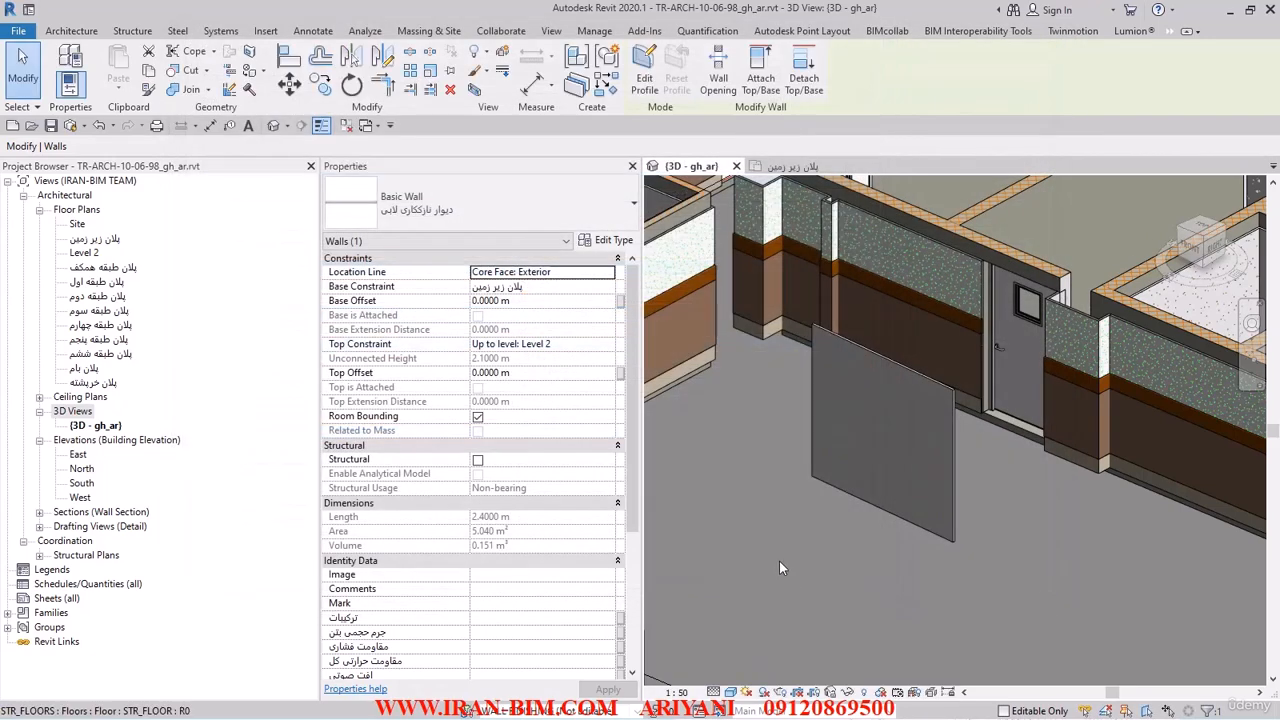
left_click(30, 78)
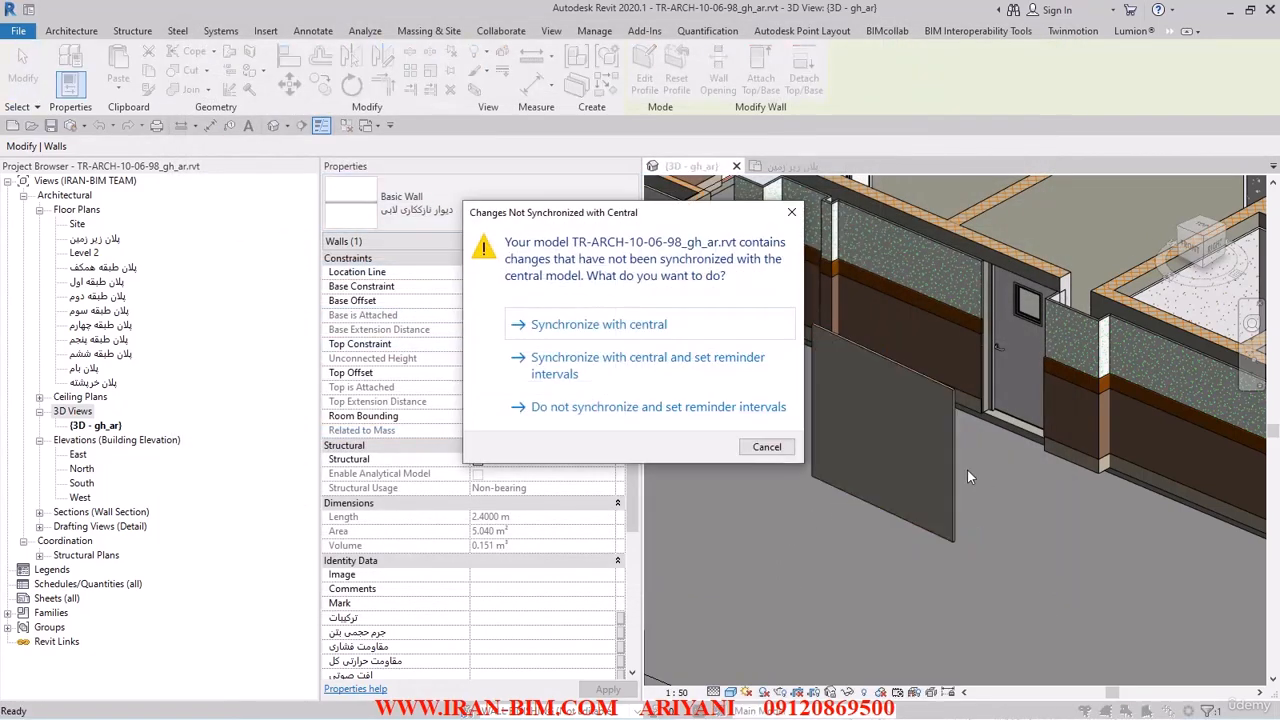
left_click(767, 449)
Reload the keynote table IR-KEYNOTE-V4.txt in the keynoting settings and accept them.
scroll(963, 432, "up", 4)
middle_click_drag(963, 432, 946, 522, "shift")
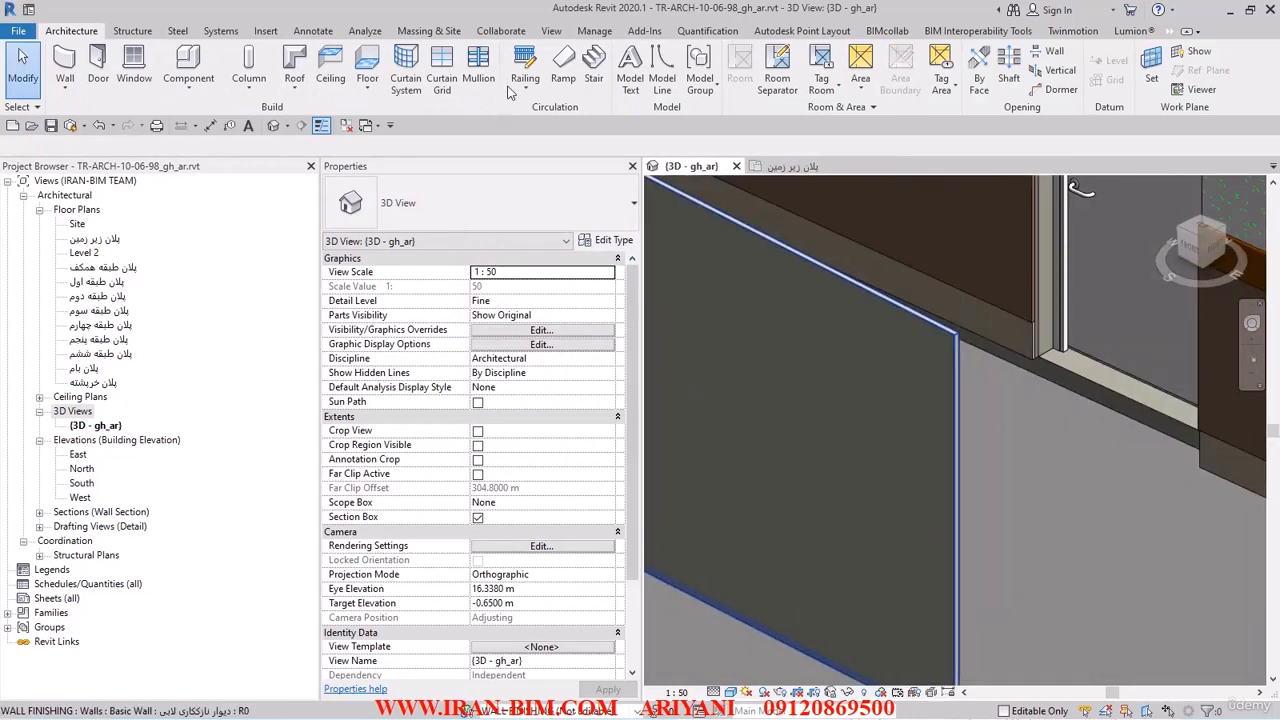
left_click(313, 31)
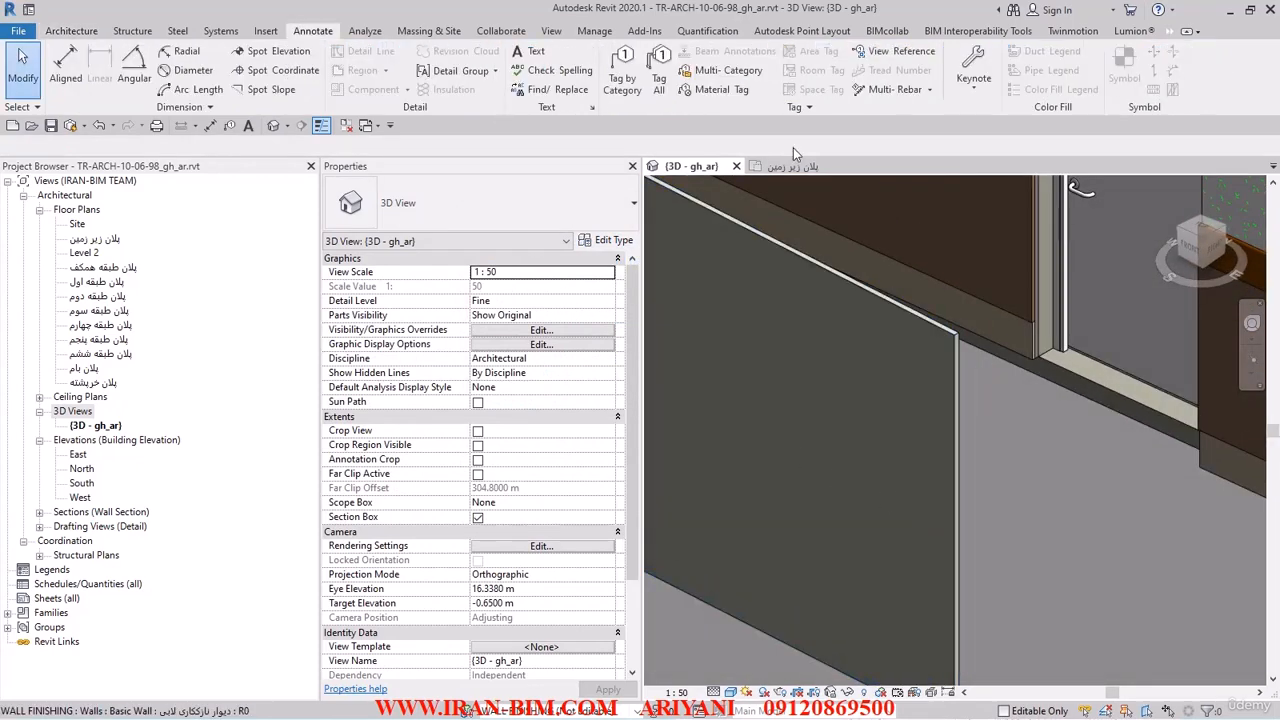
left_click(973, 75)
left_click(995, 208)
left_click(830, 347)
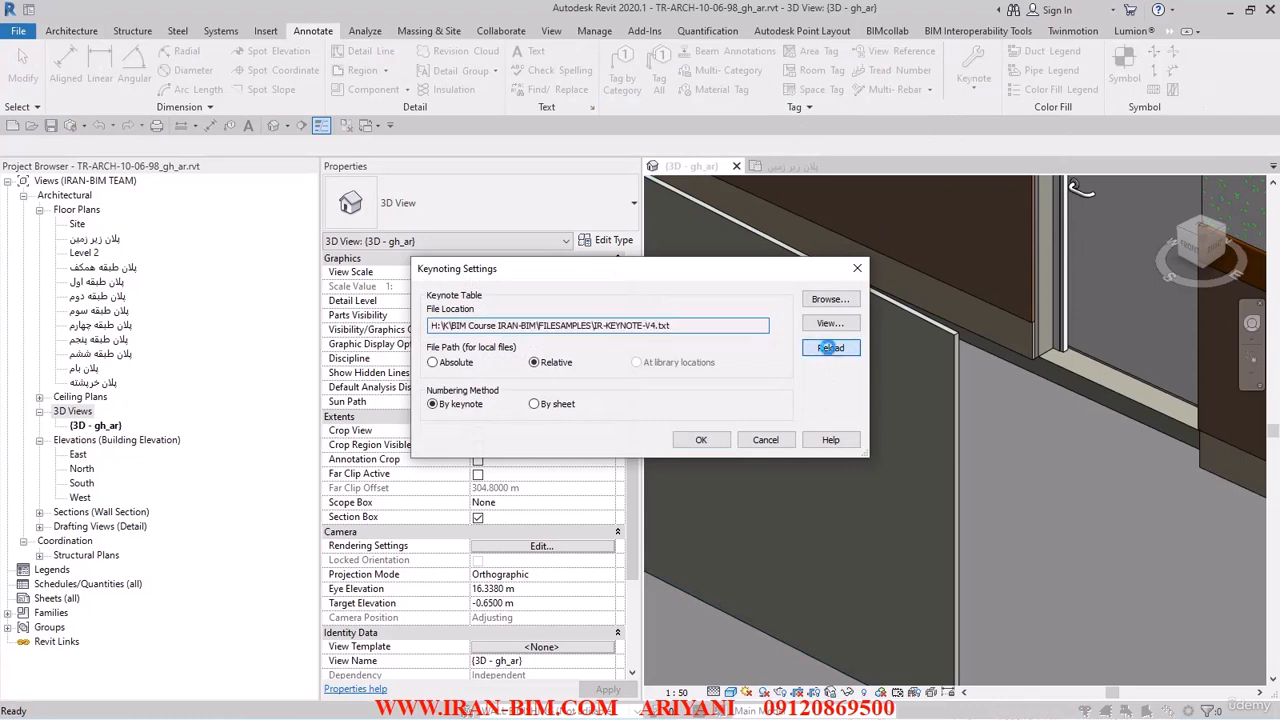
left_click(822, 367)
left_click(701, 440)
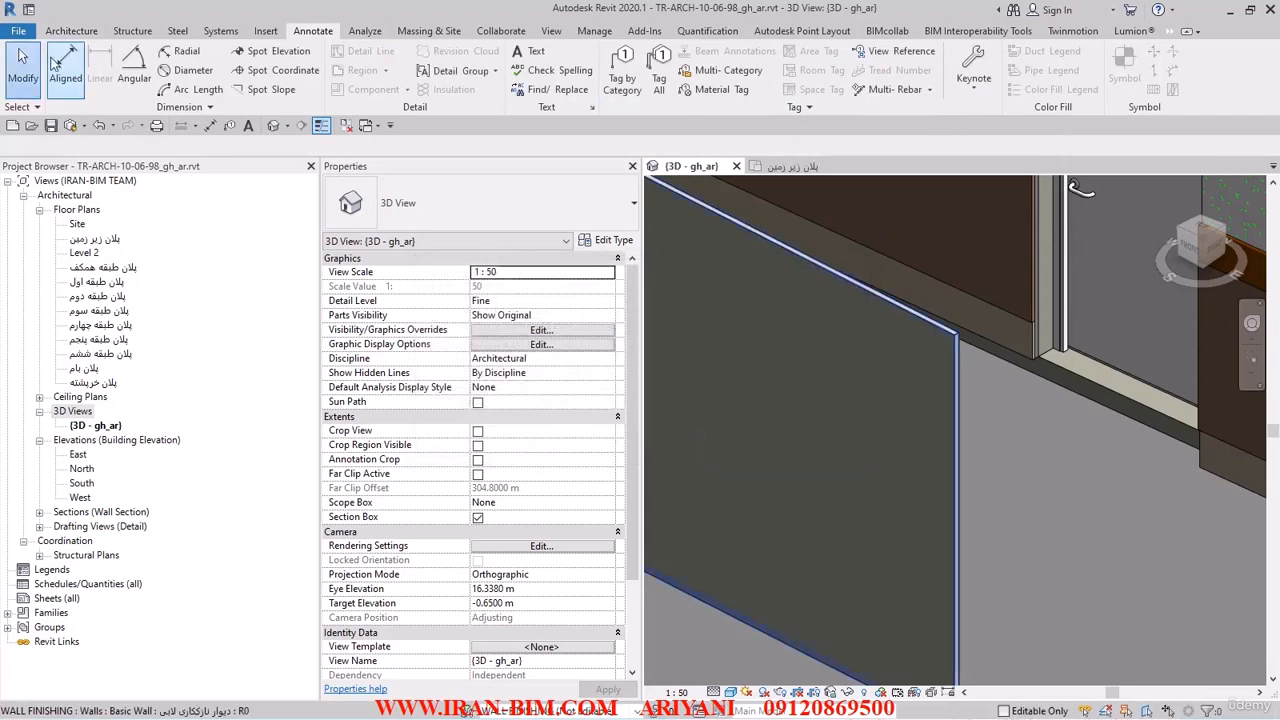
Assign keynote W-22 to the ملات ماسه و سیمان material used in the lobby finish wall's Finish 1 [4] layer.
left_click(757, 337)
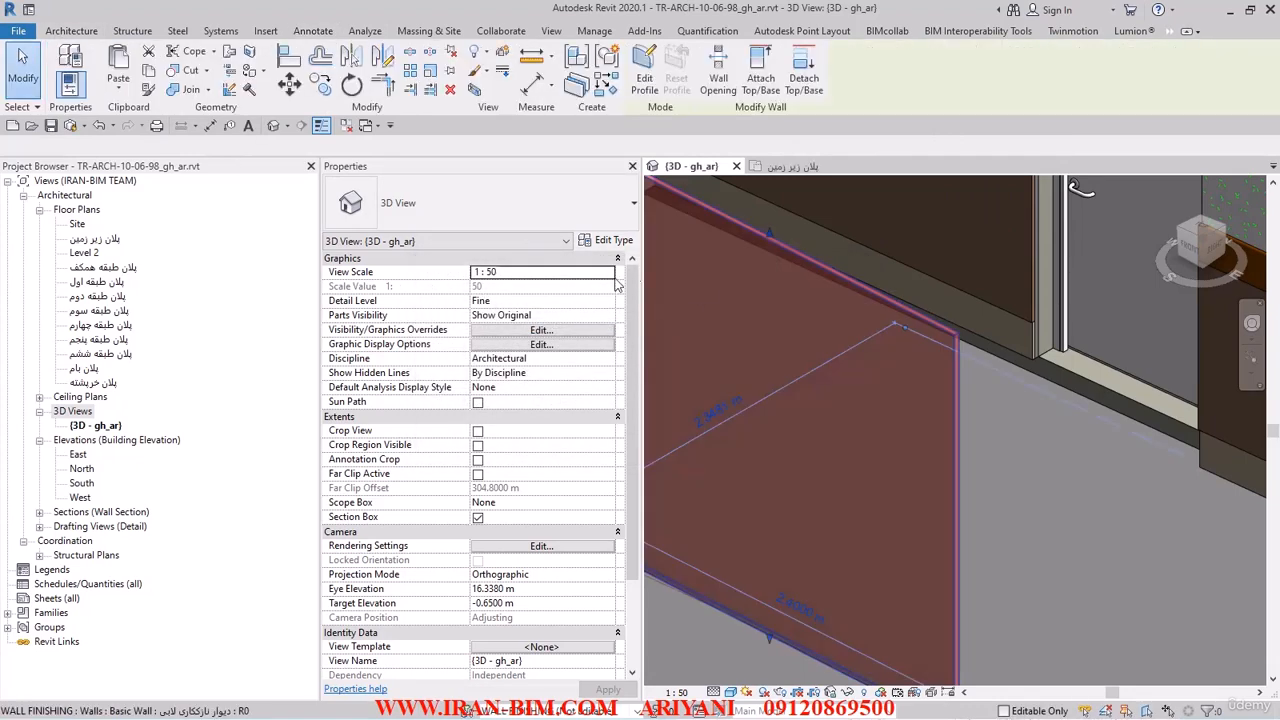
left_click(607, 240)
left_click(656, 193)
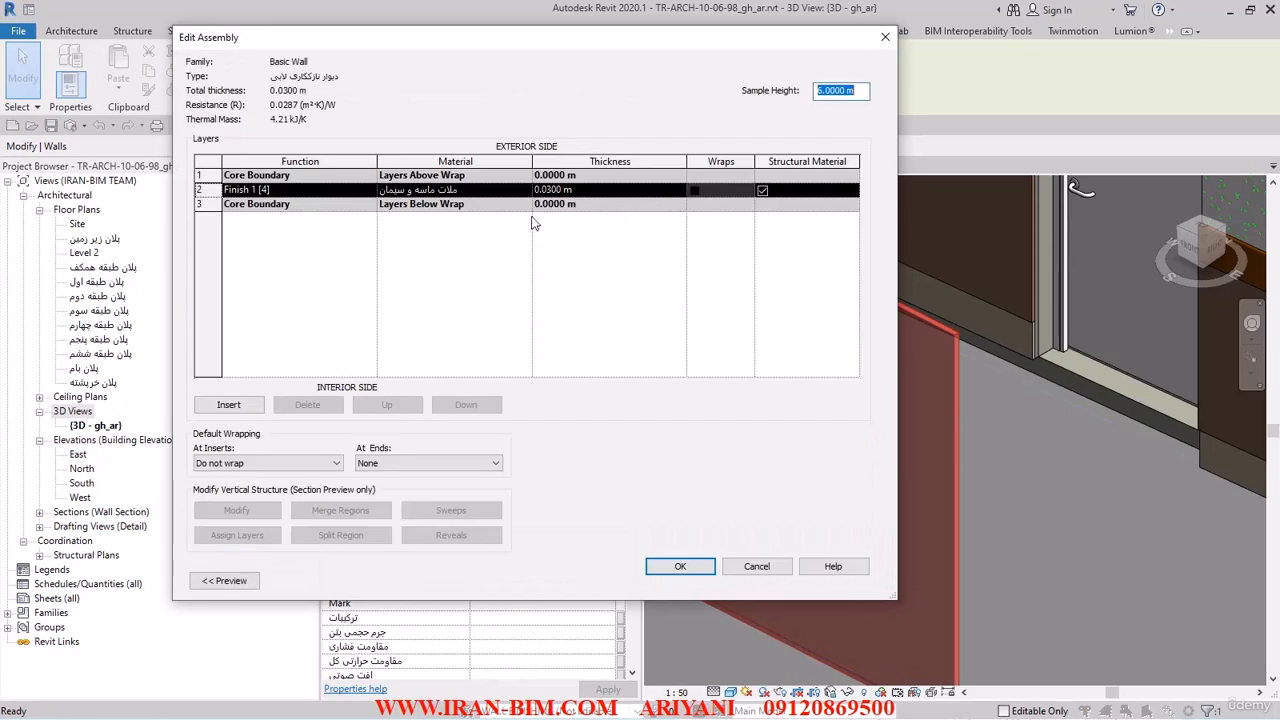
left_click(524, 191)
left_click(524, 191)
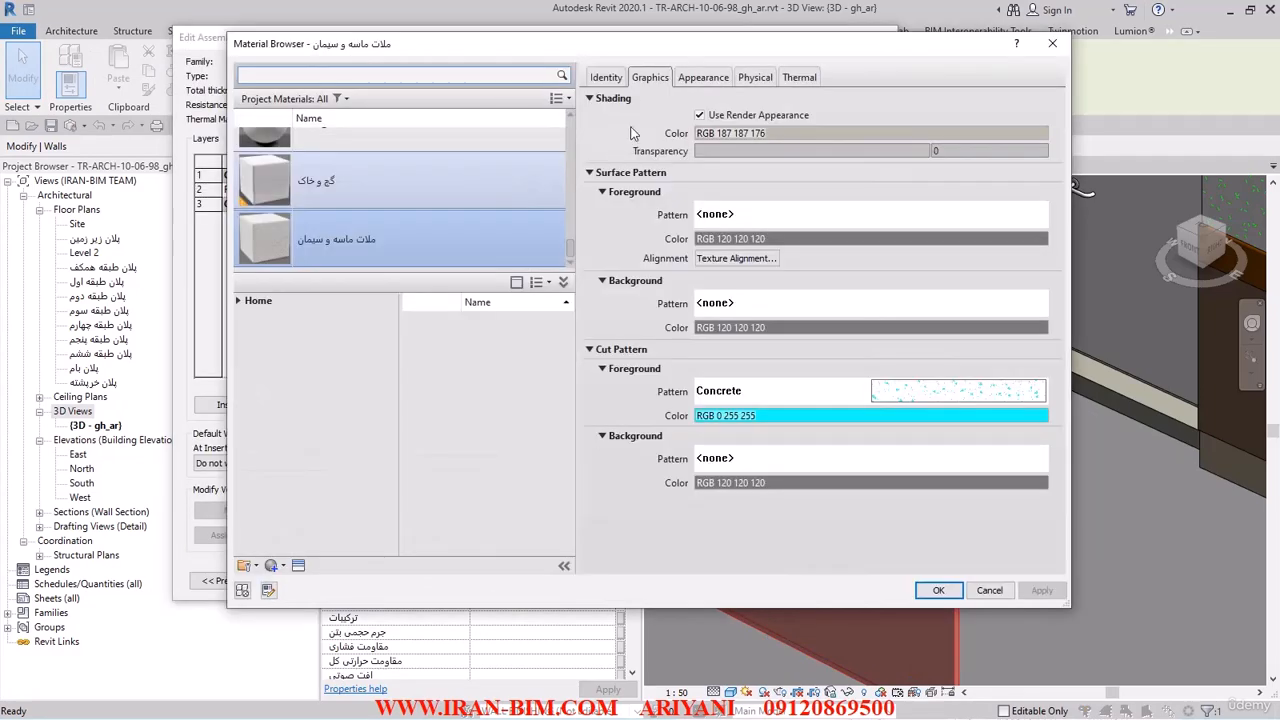
left_click(606, 77)
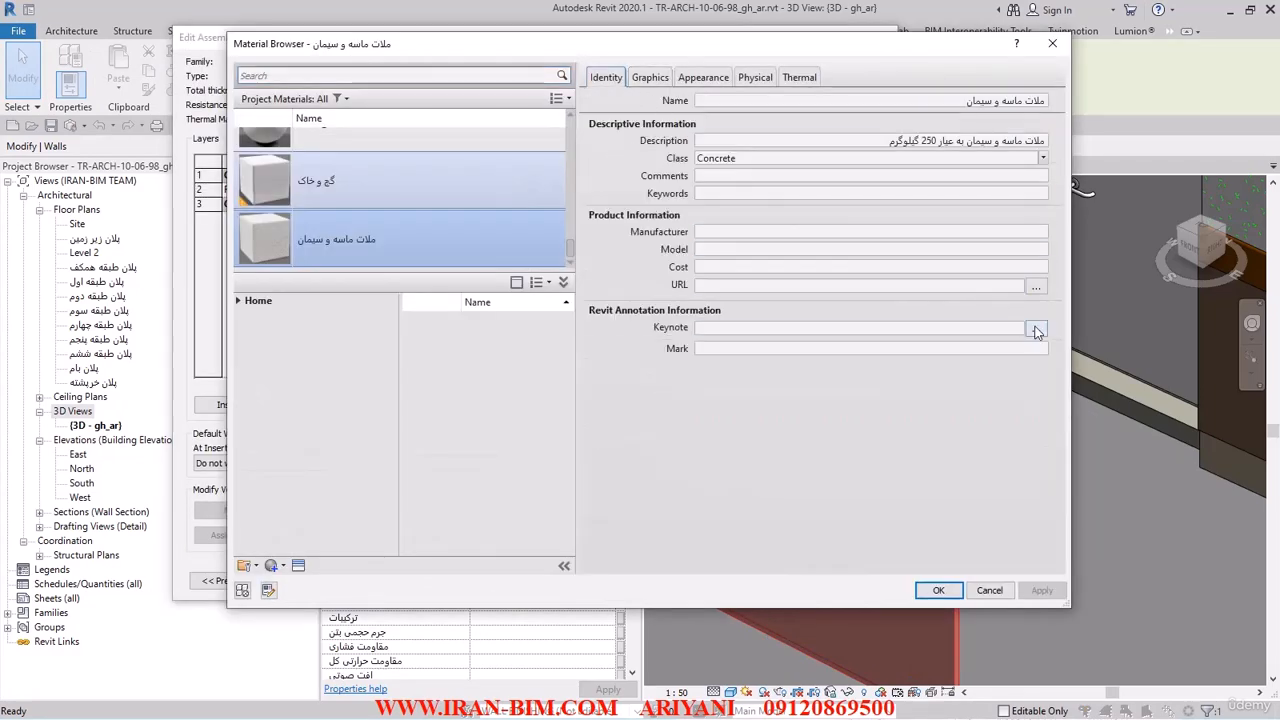
left_click(1036, 330)
left_click(463, 143)
scroll(680, 300, "down", 2)
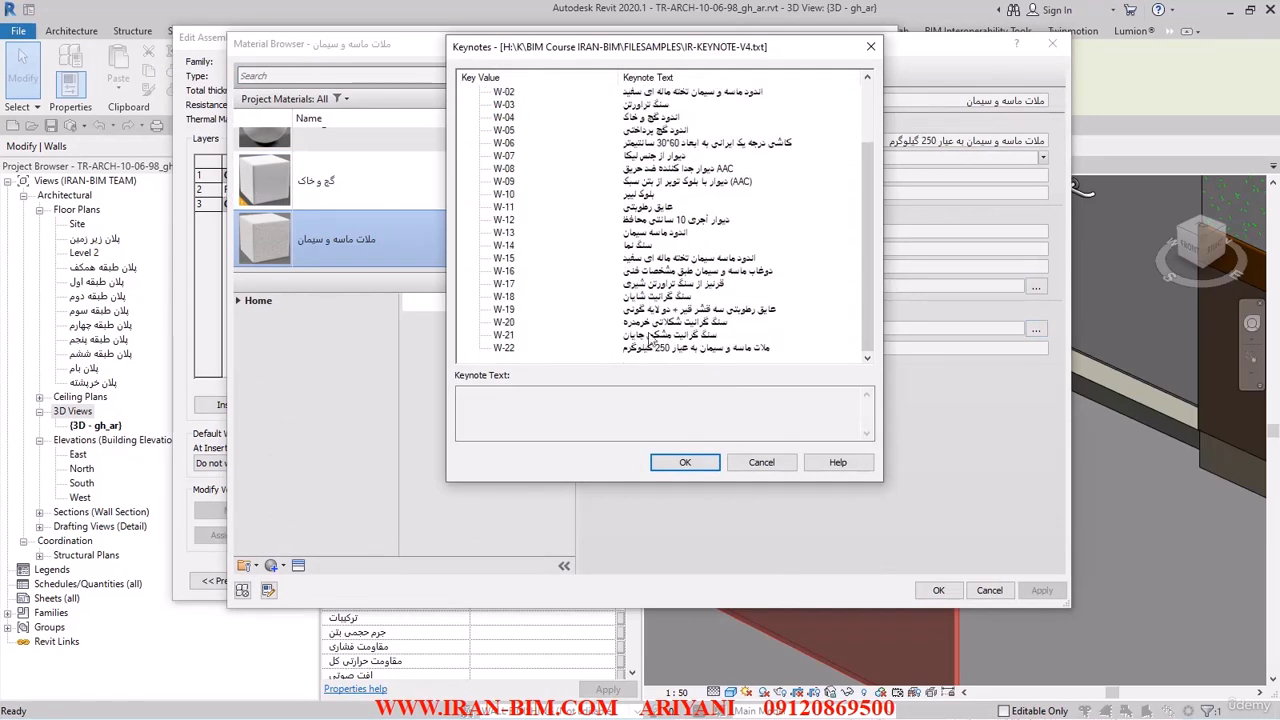
left_click(686, 347)
left_click(684, 462)
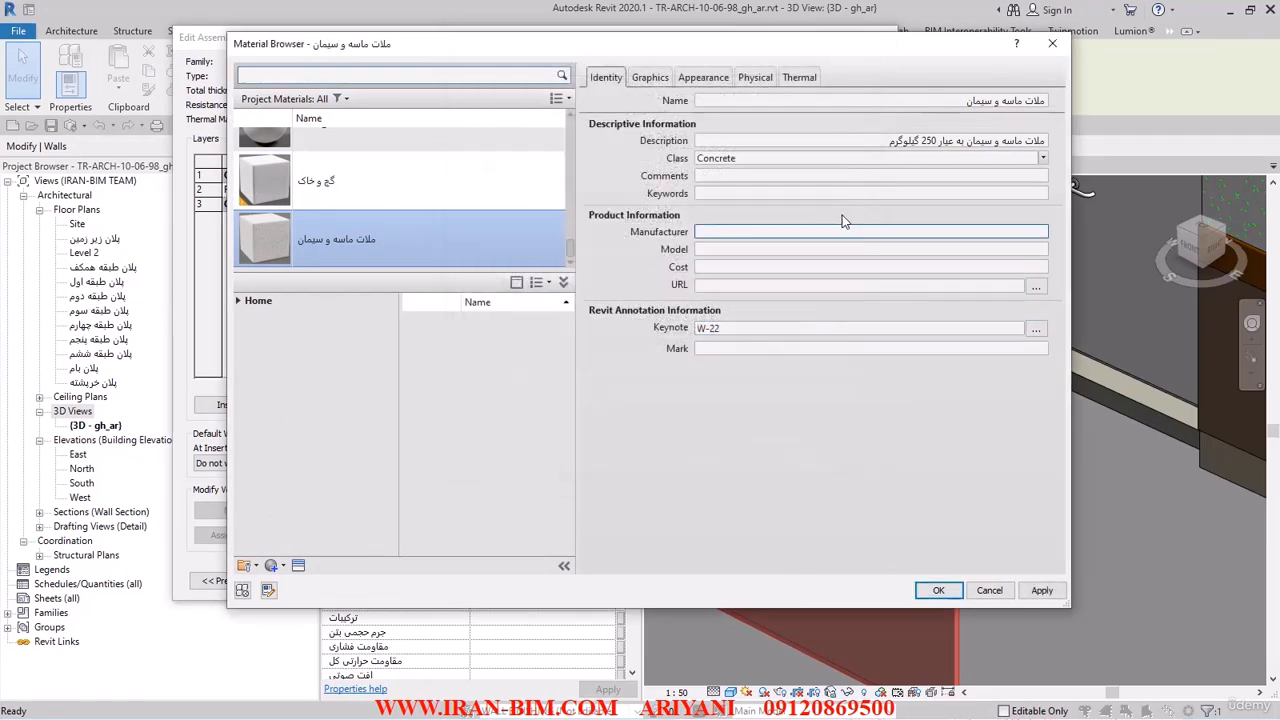
Copy the mortar material's name ملات ماسه و سیمان into its Mark, apply it, and accept the wall type's structure and properties.
left_click(966, 101)
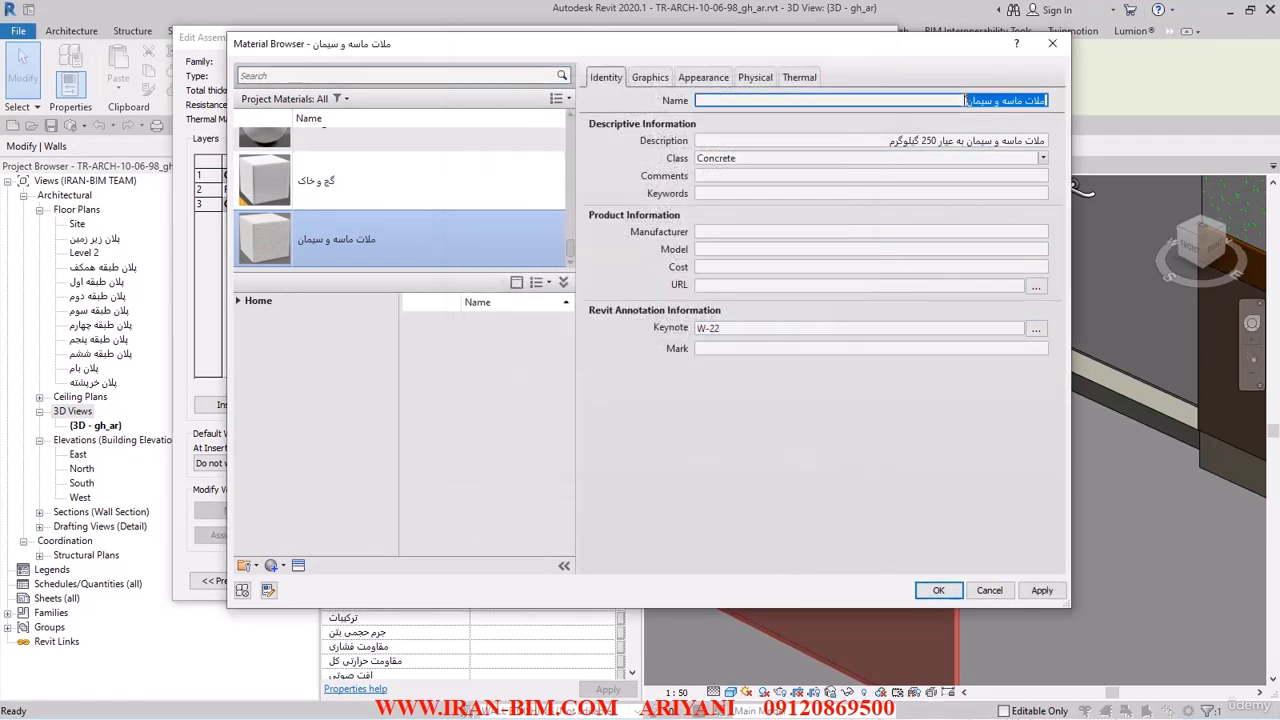
left_click(772, 350)
type("ملات ماسه و سیمان")
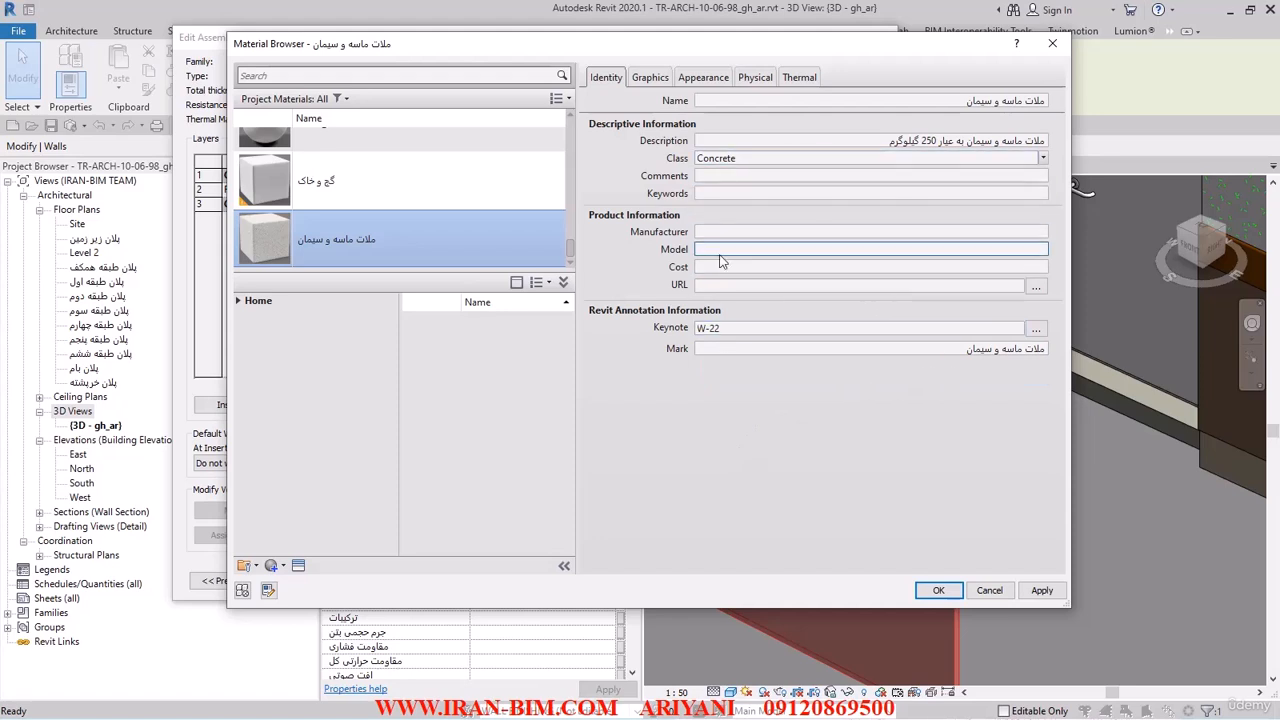
left_click(1044, 592)
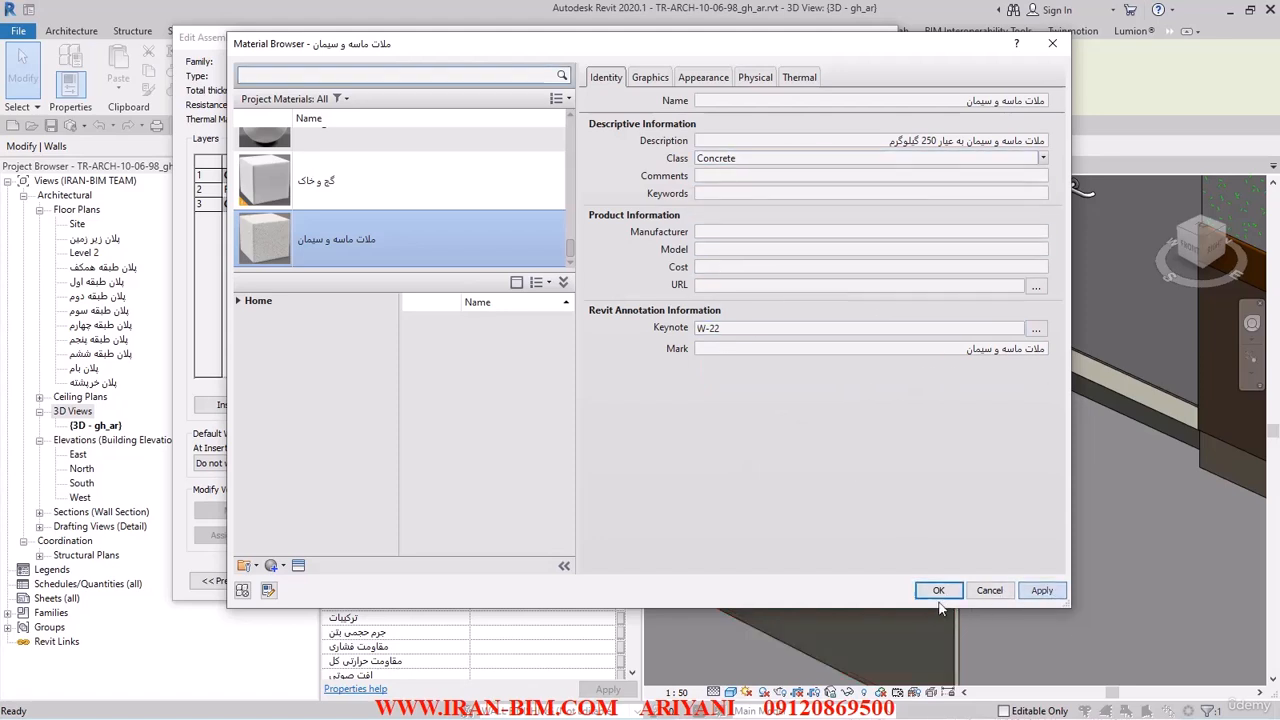
left_click(936, 591)
left_click(682, 566)
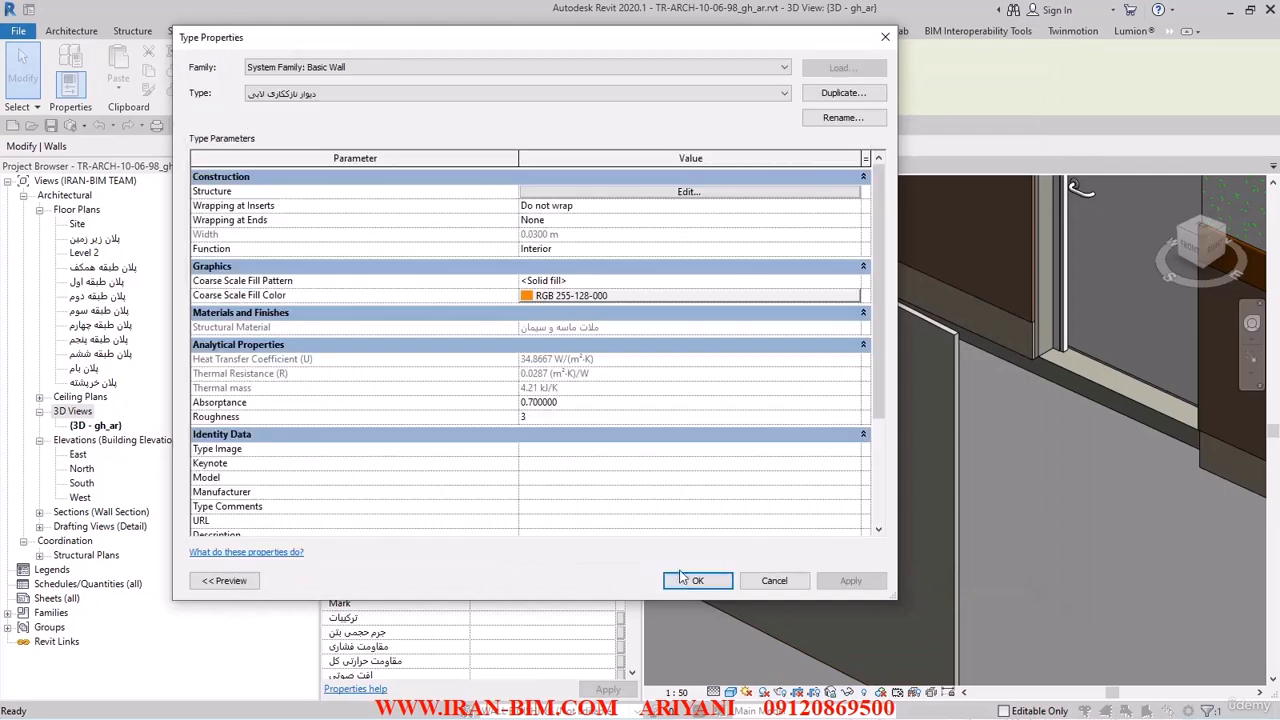
left_click(689, 657)
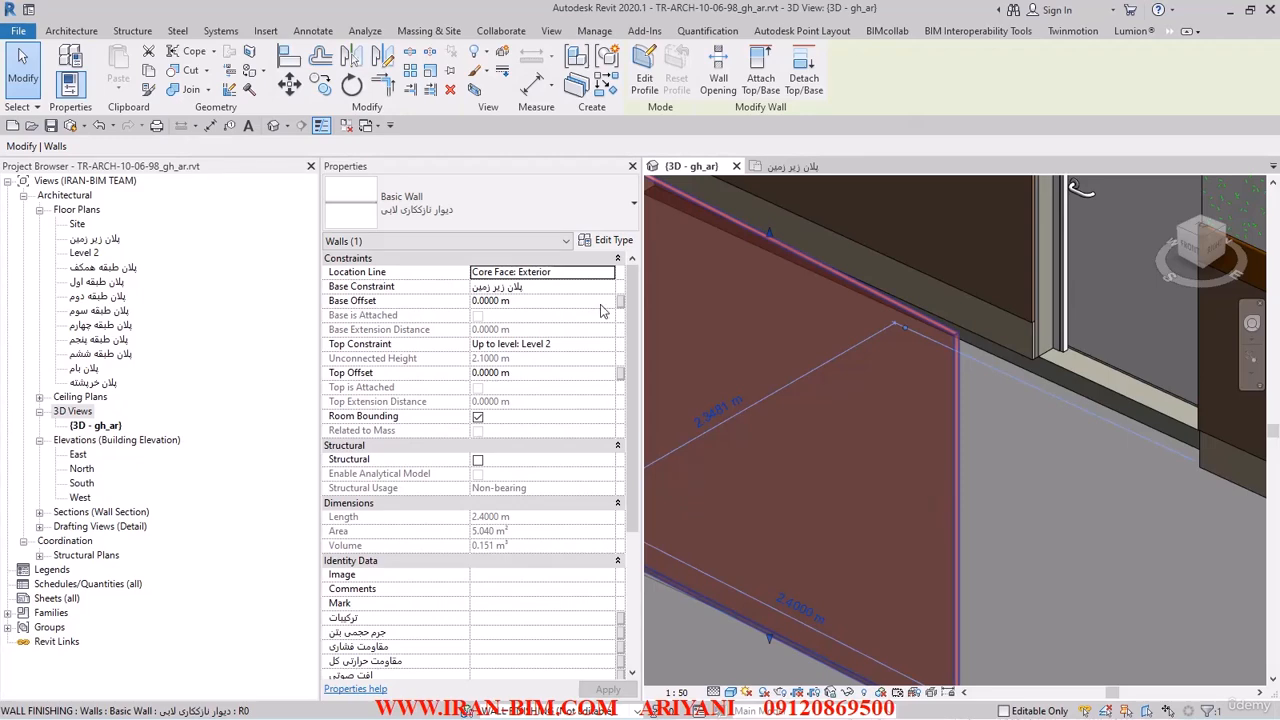
Rename the lobby finish wall type to دیوار نازککاری لابی قسمت پایین and apply the change.
left_click(609, 241)
left_click(629, 199)
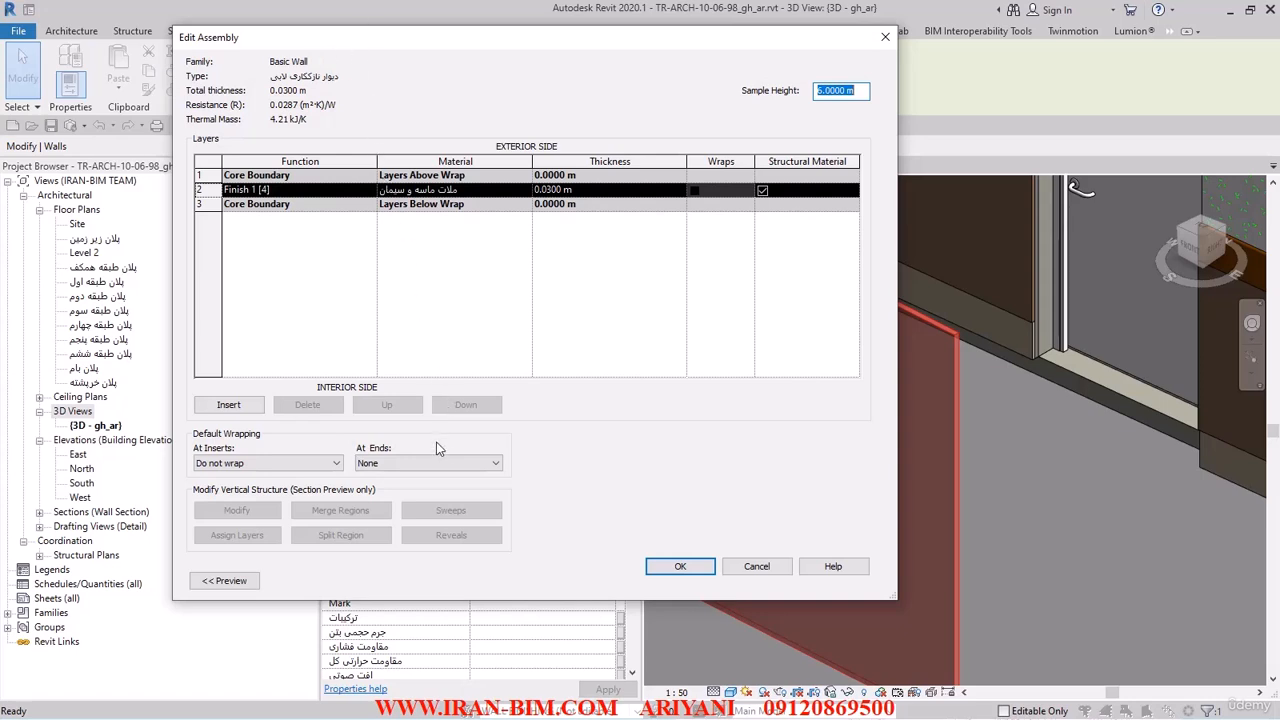
left_click(700, 566)
left_click(843, 117)
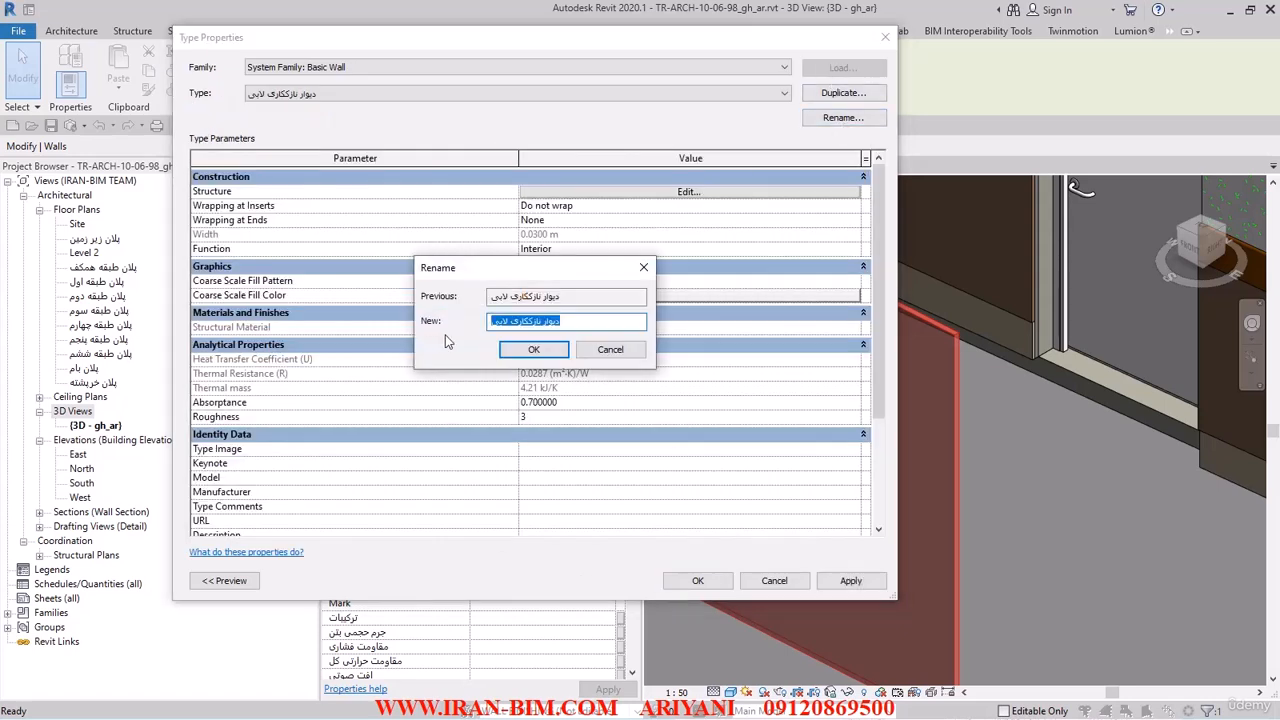
left_click(507, 327)
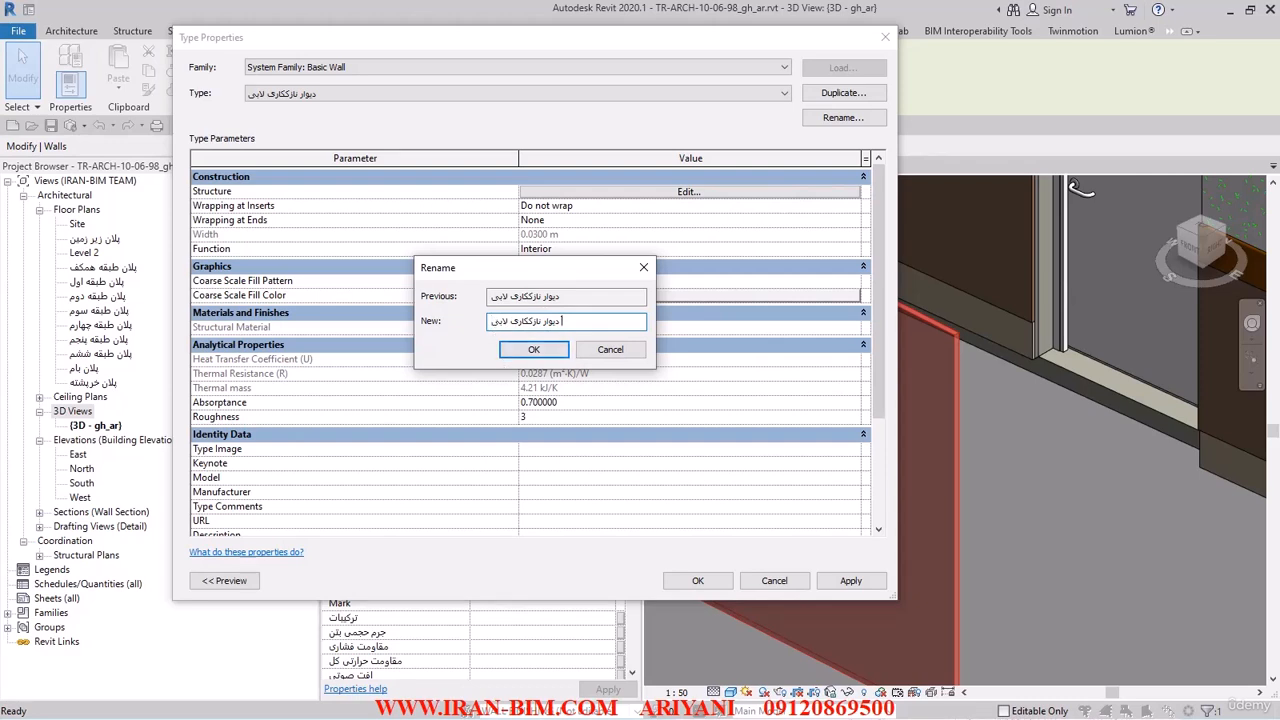
type("قسمت پایین")
left_click(533, 349)
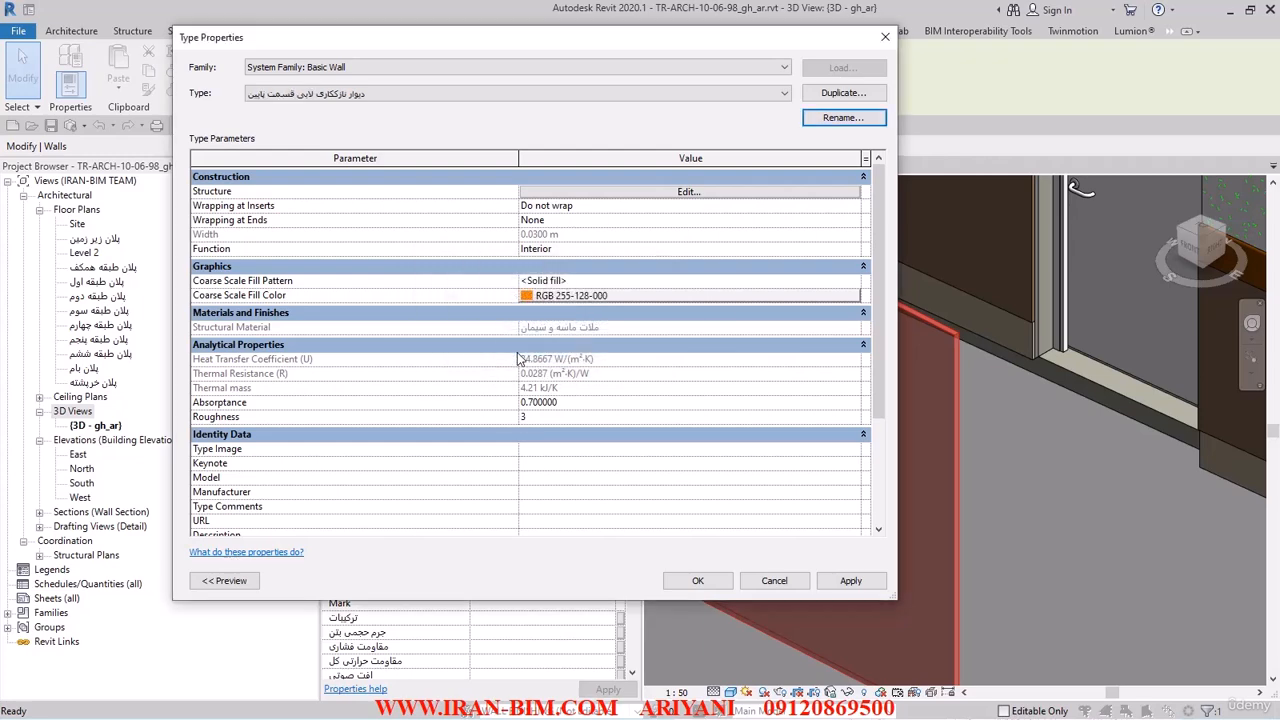
left_click(850, 581)
Duplicate the wall type under the name دیوار نازککاری لابی قسمت بالا.
left_click(843, 92)
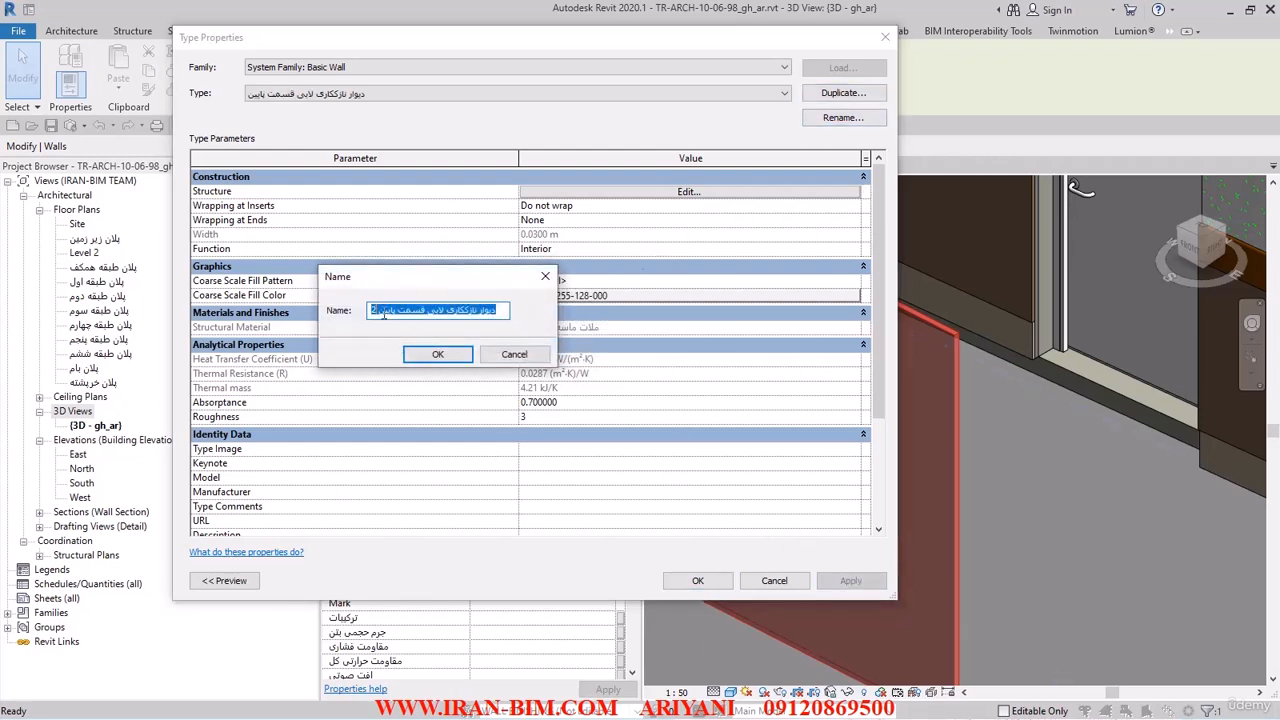
left_click(383, 313)
left_click_drag(393, 311, 375, 316)
key("BackSpace")
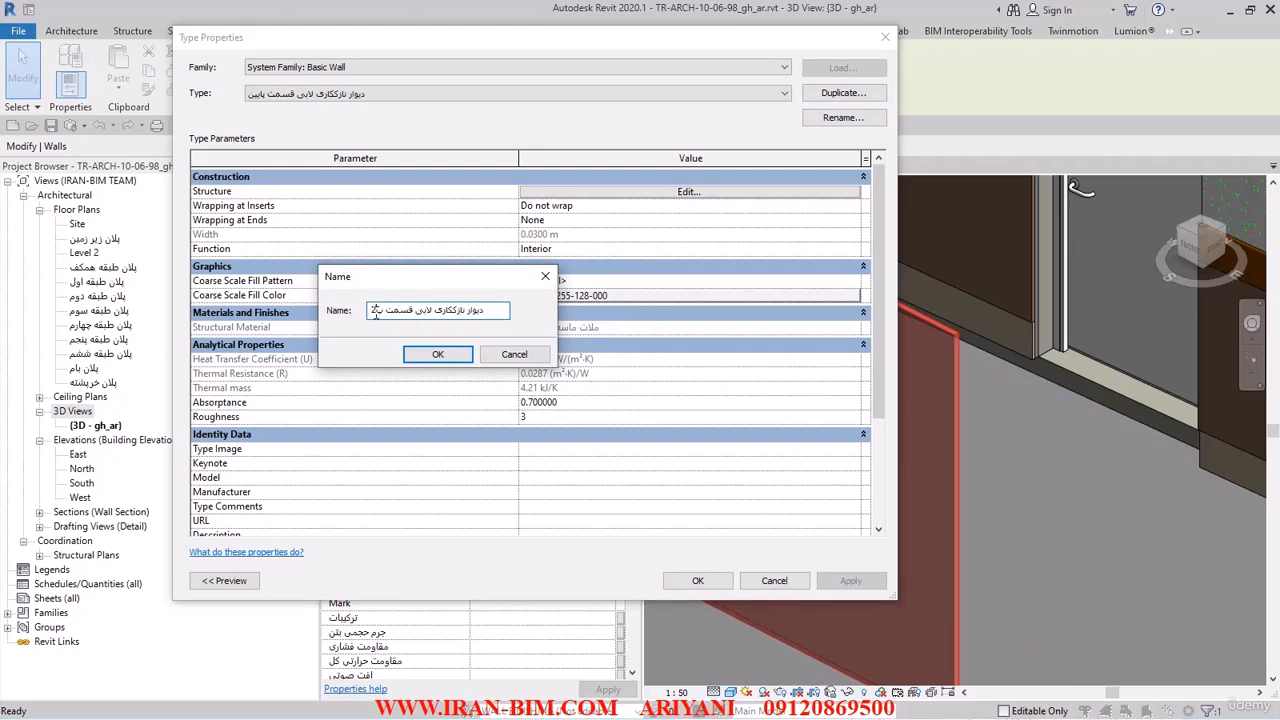
key("BackSpace")
left_click_drag(376, 312, 370, 347)
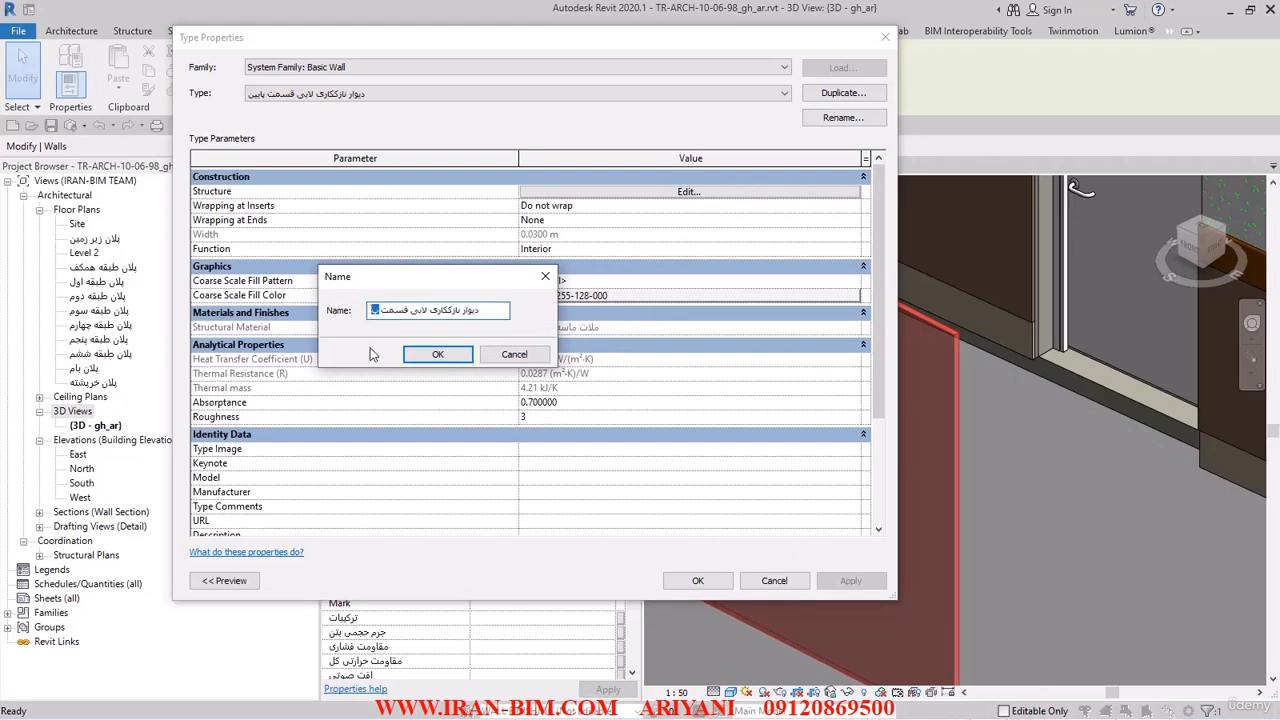
type("با")
key("BackSpace")
type("الا")
left_click(437, 358)
Insert a layer below Finish 1 [4] in the new wall type's structure and set its function to Finish 2 [5].
left_click(688, 191)
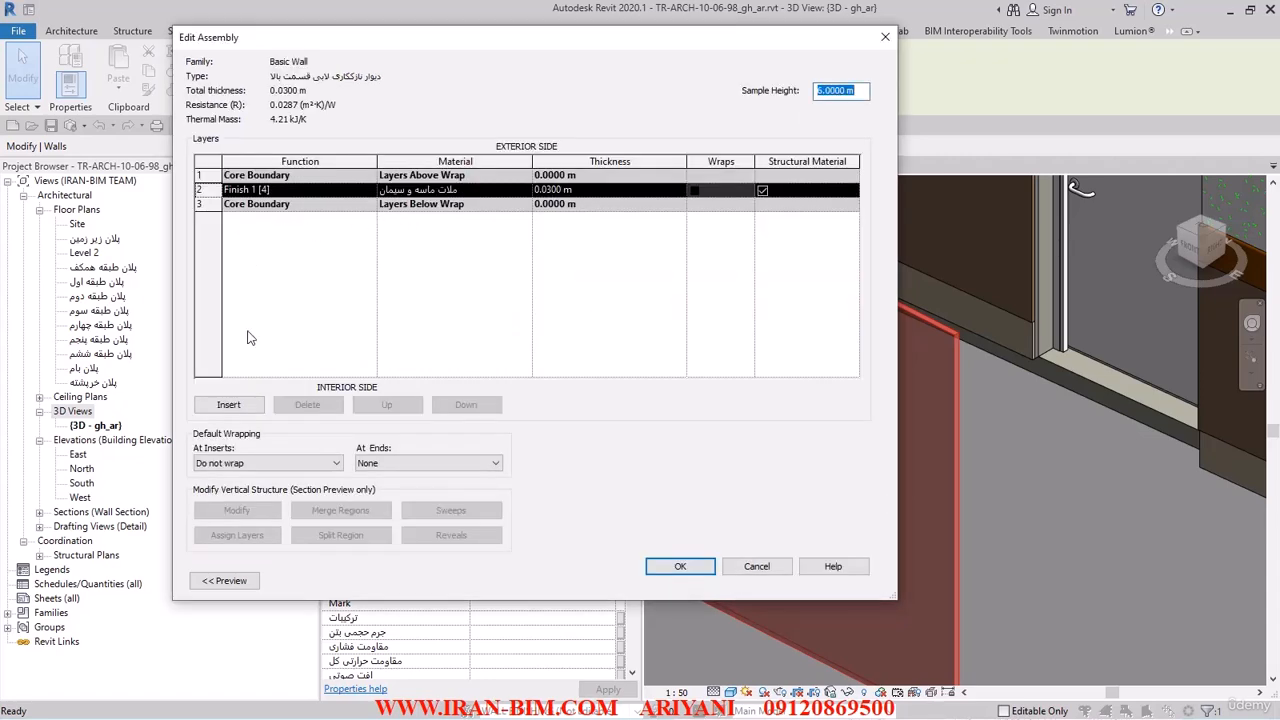
left_click(240, 408)
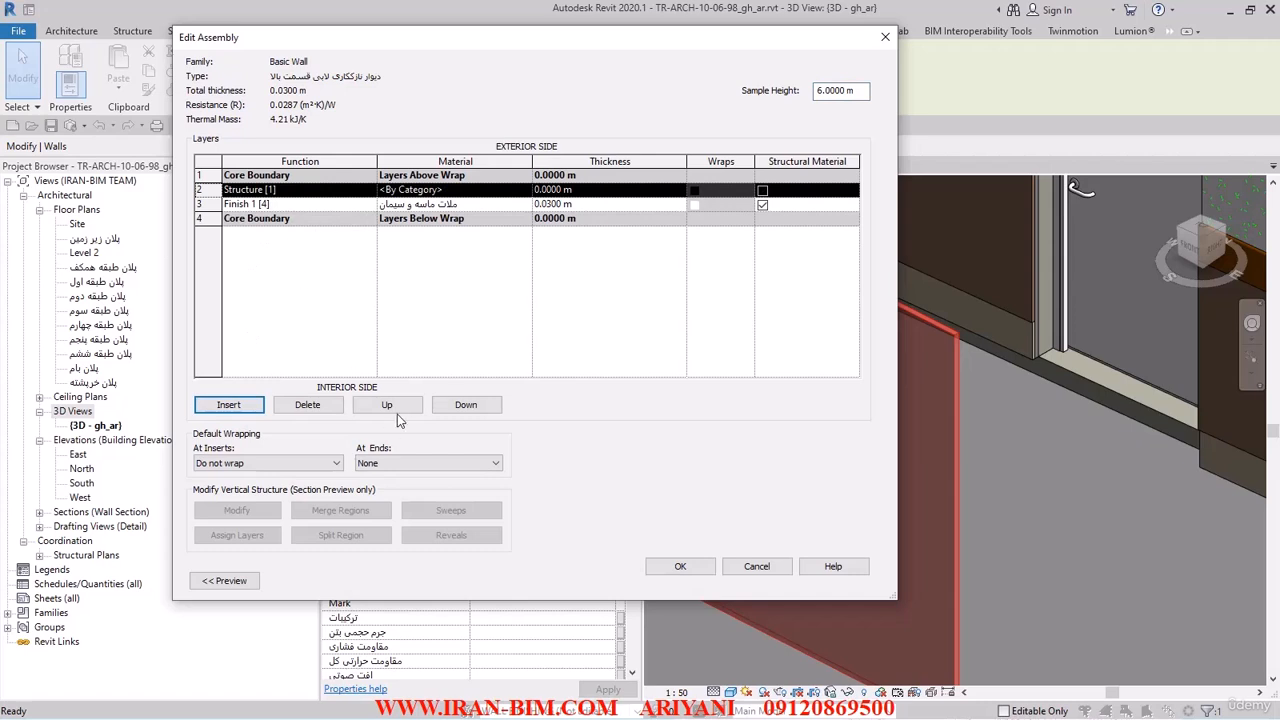
left_click(462, 405)
left_click(371, 207)
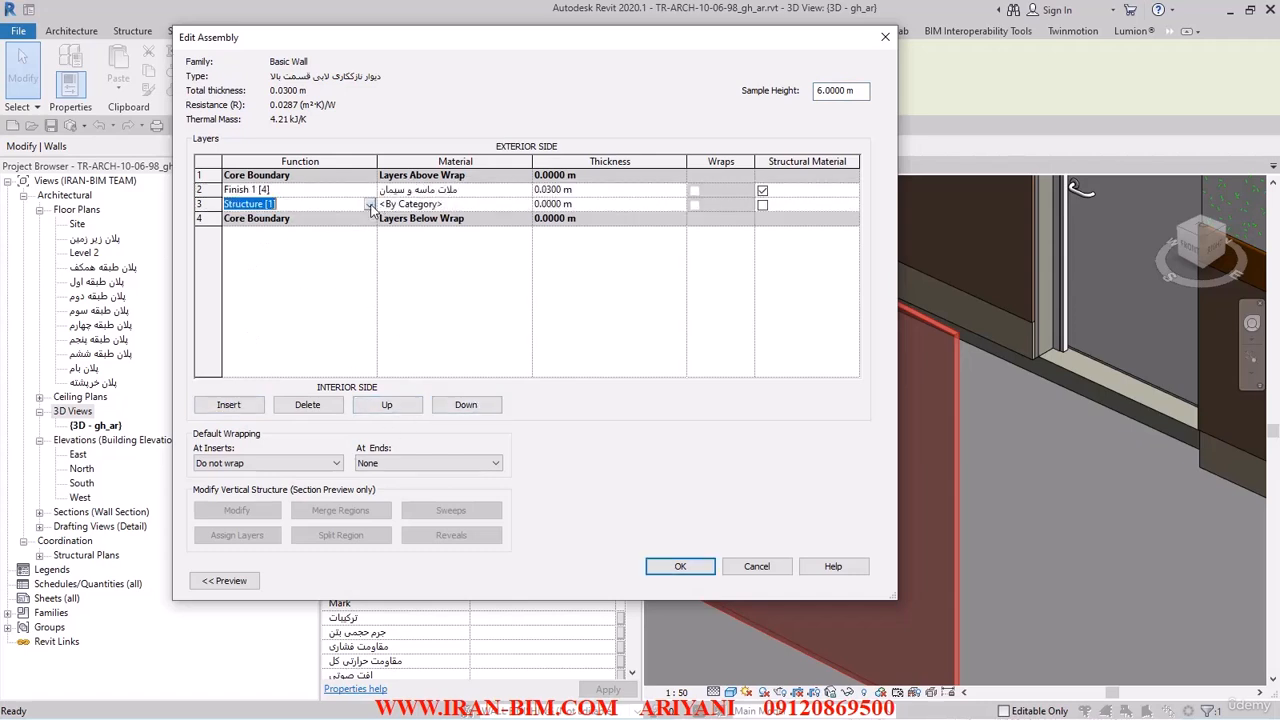
left_click(369, 205)
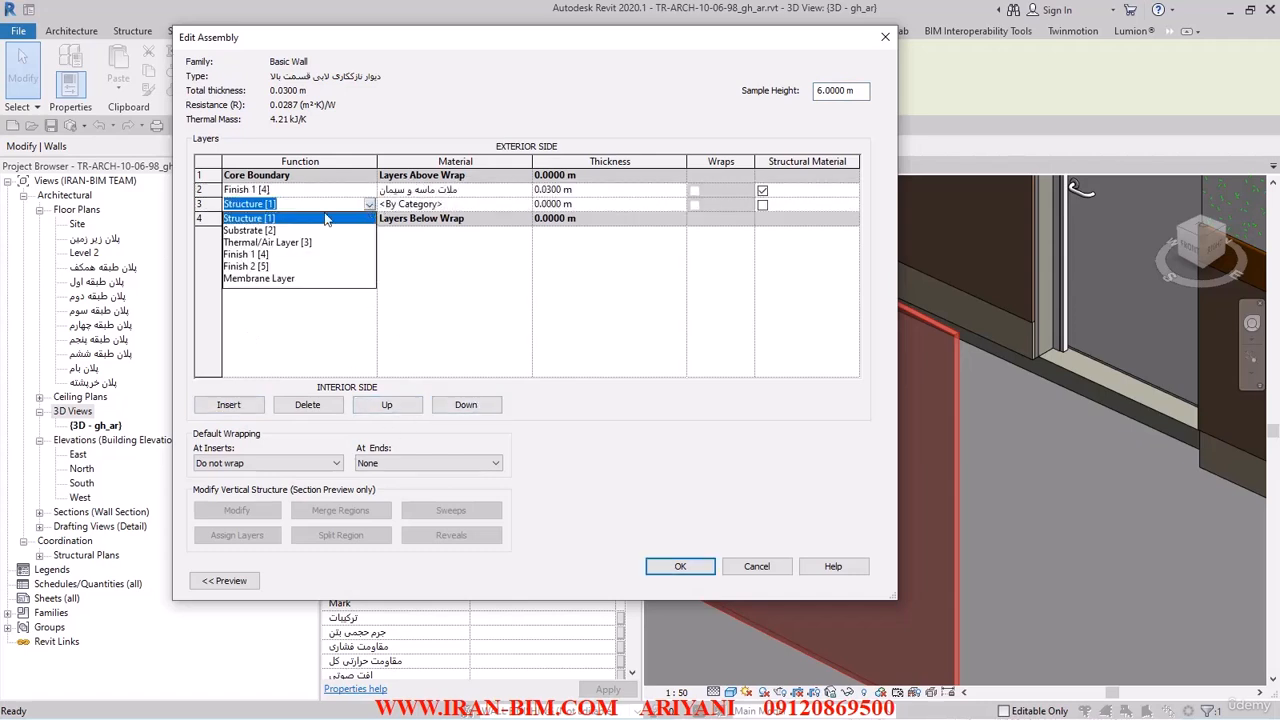
left_click(258, 266)
Set the Finish 1 [4] layer's thickness to 20 mm and the Finish 2 [5] layer's thickness to 10 mm.
left_click(582, 207)
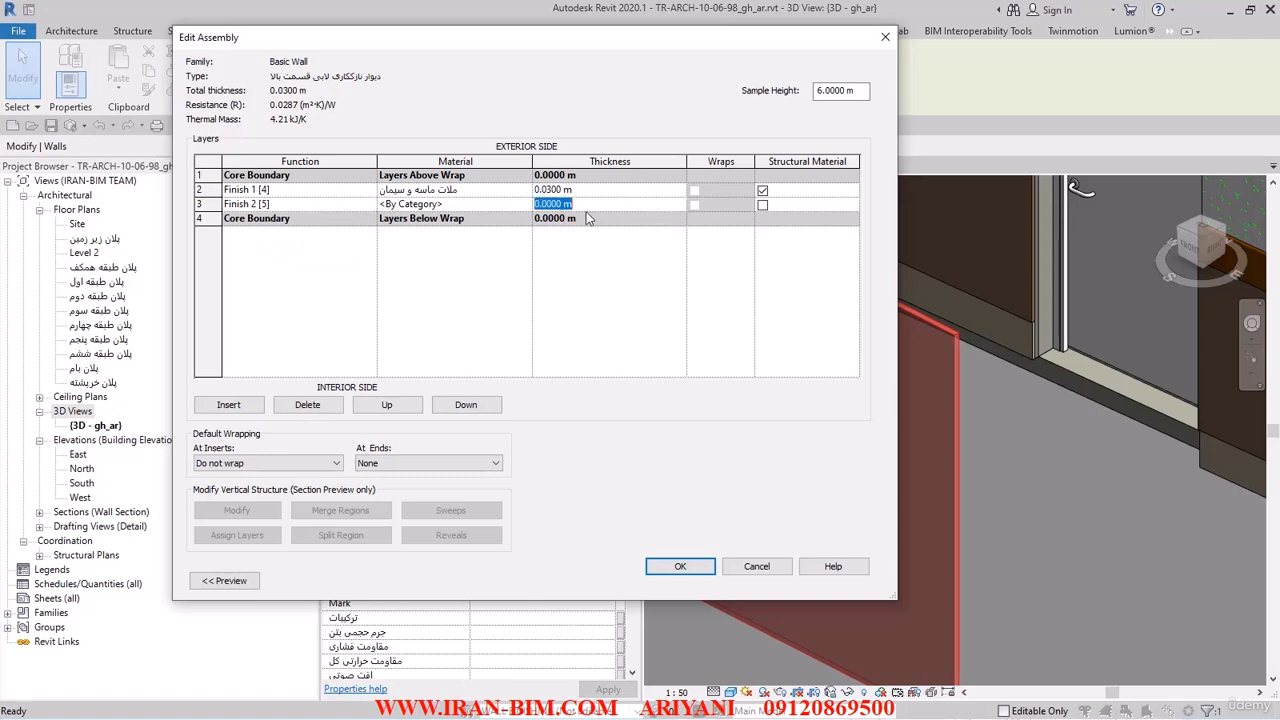
left_click(589, 190)
left_click_drag(545, 190, 501, 199)
type("20MM")
key("Down")
type("10MM")
left_click(554, 280)
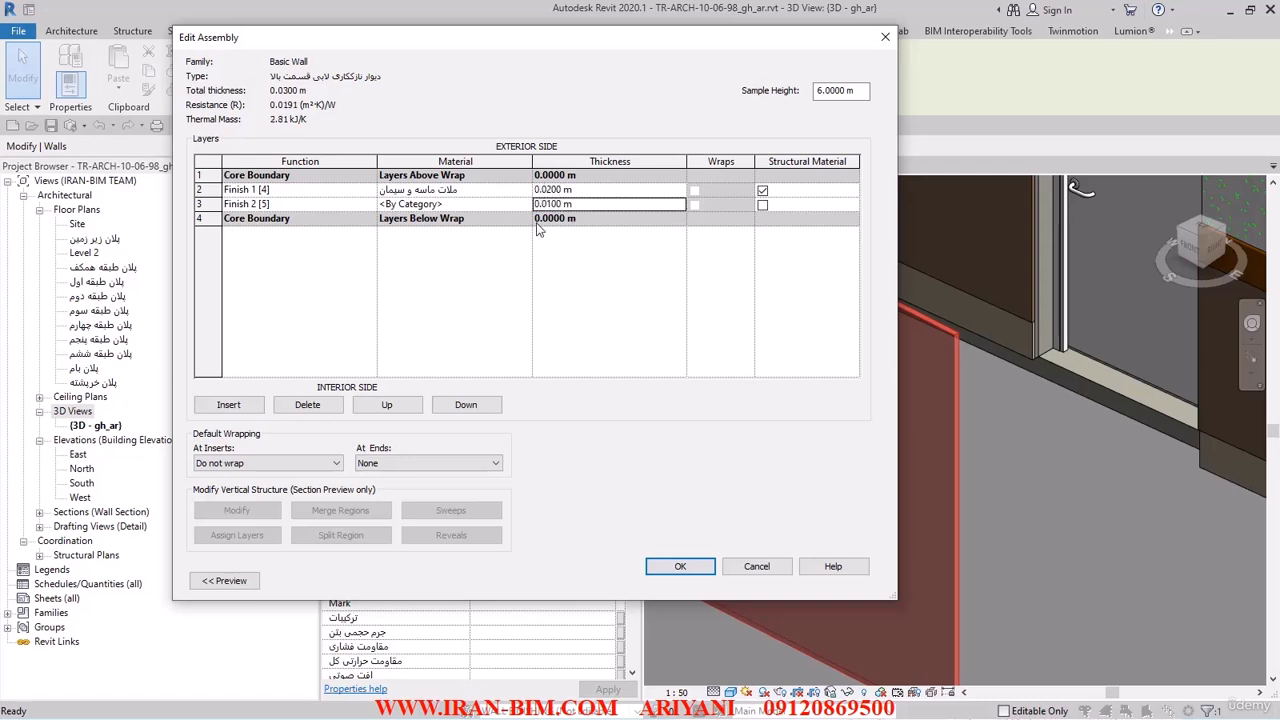
left_click(564, 190)
left_click(572, 204)
left_click(570, 204)
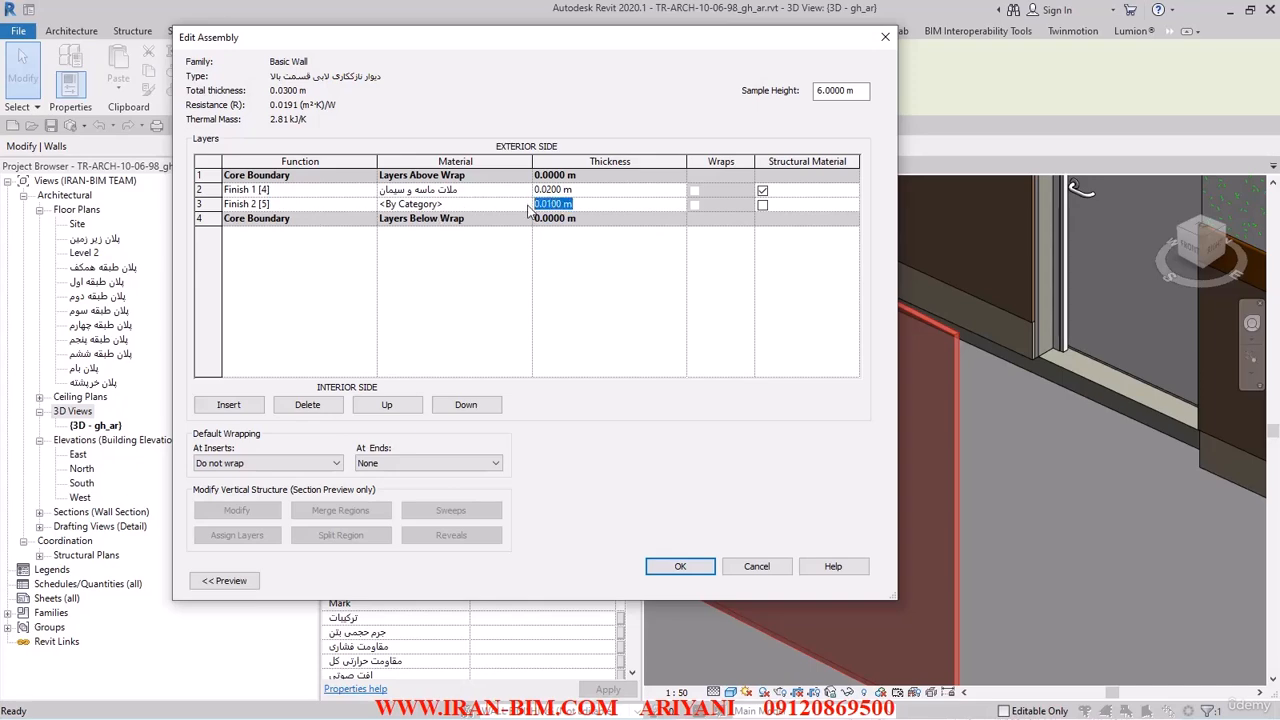
Find the material گچ و خاک and assign it to the Finish 1 [4] layer.
left_click(472, 190)
left_click(525, 190)
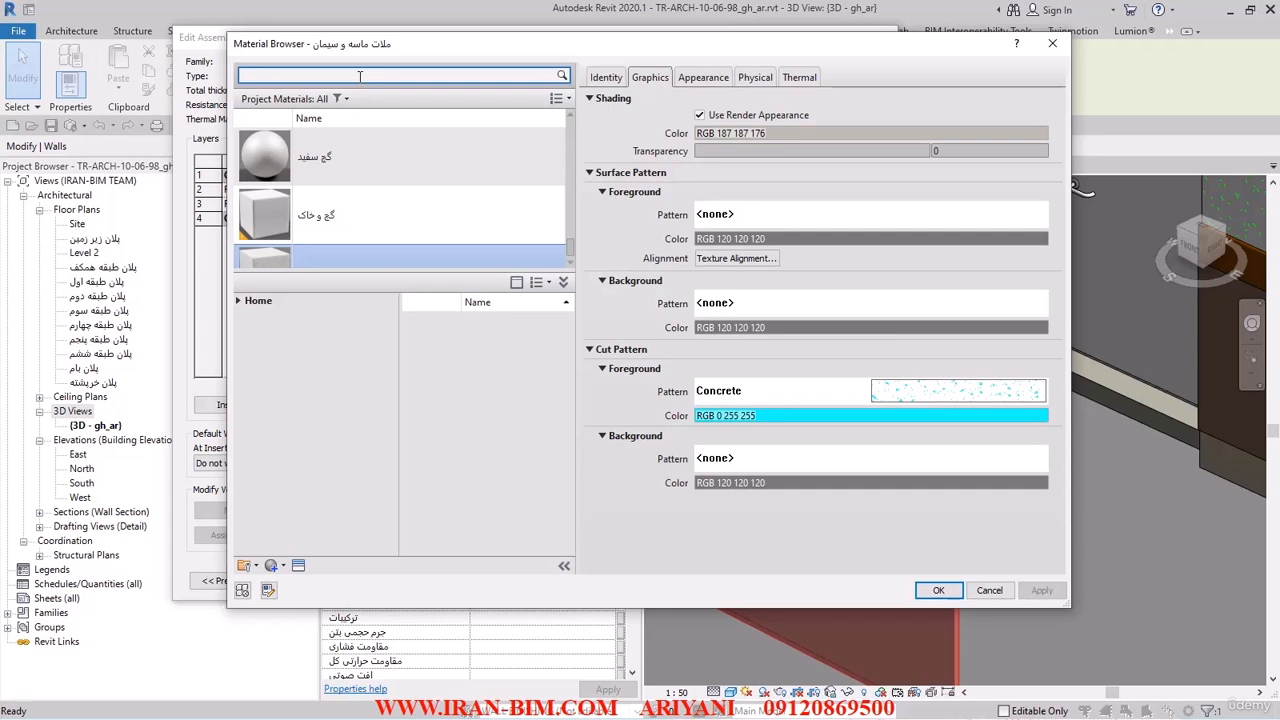
left_click(360, 76)
type("گچ و خاک")
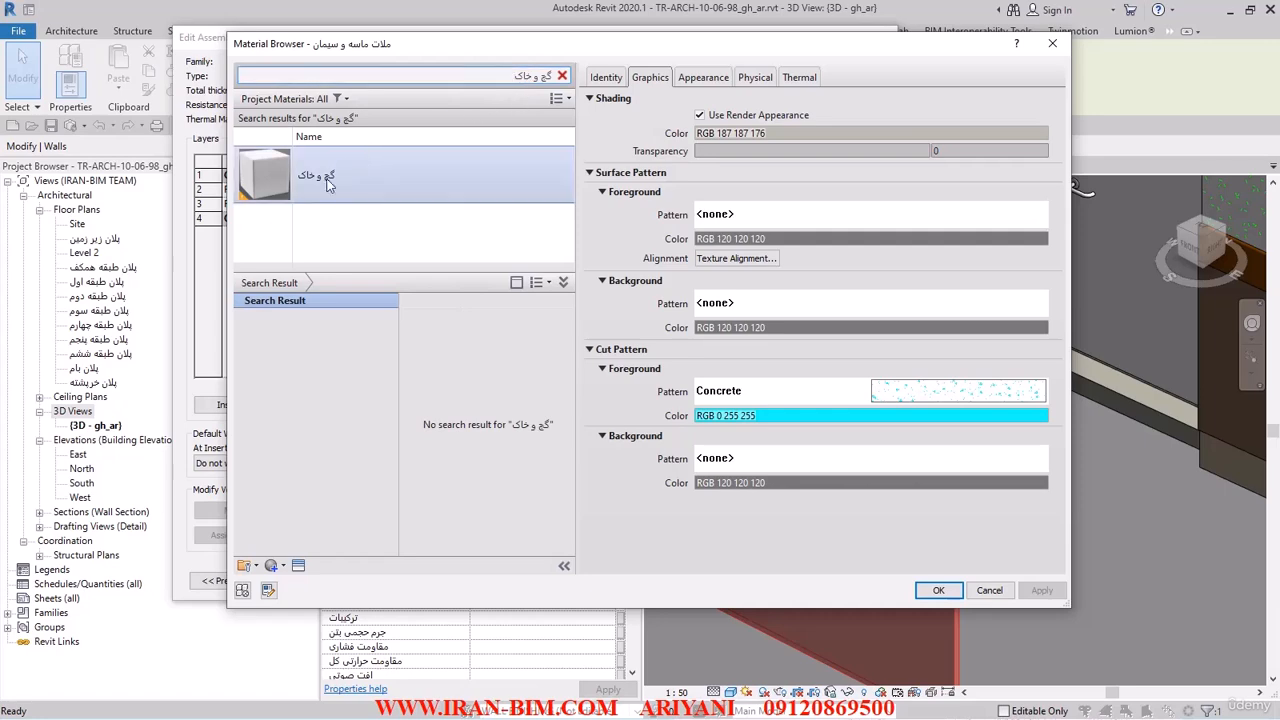
left_click(328, 184)
left_click(938, 590)
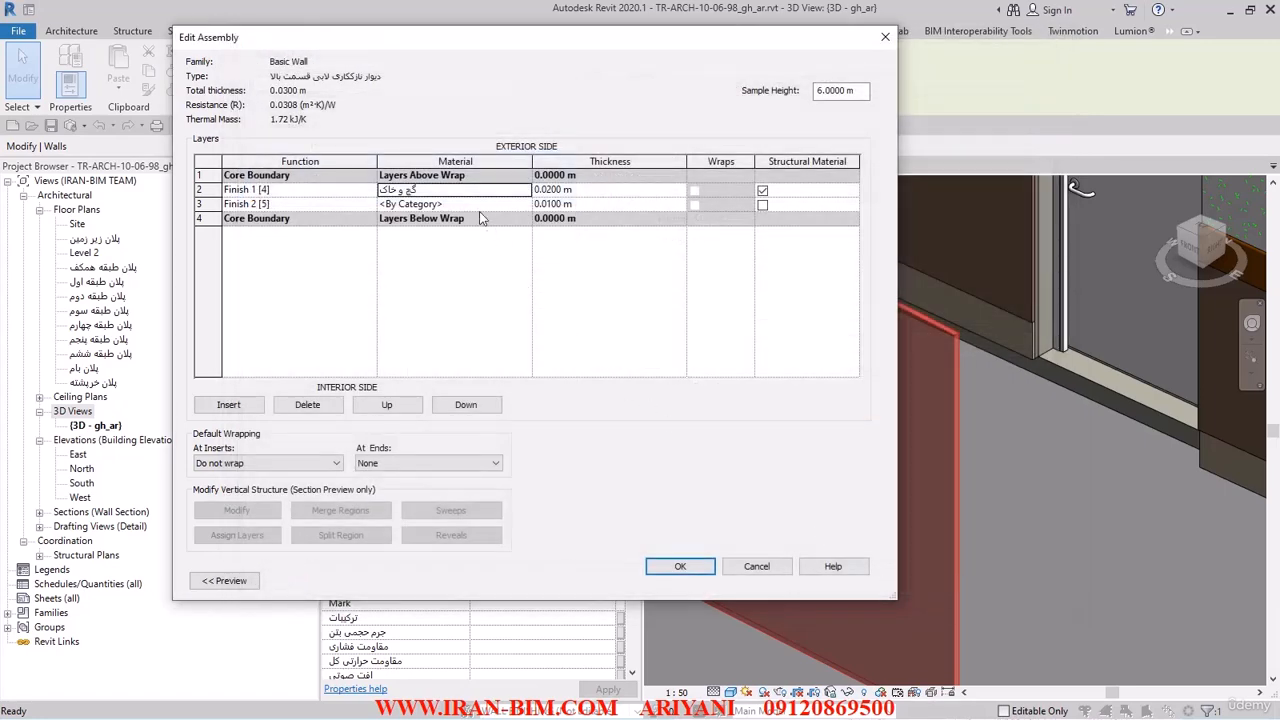
Search the material library for گچ and select گچ سفید for the Finish 2 [5] layer.
left_click(479, 205)
left_click(525, 204)
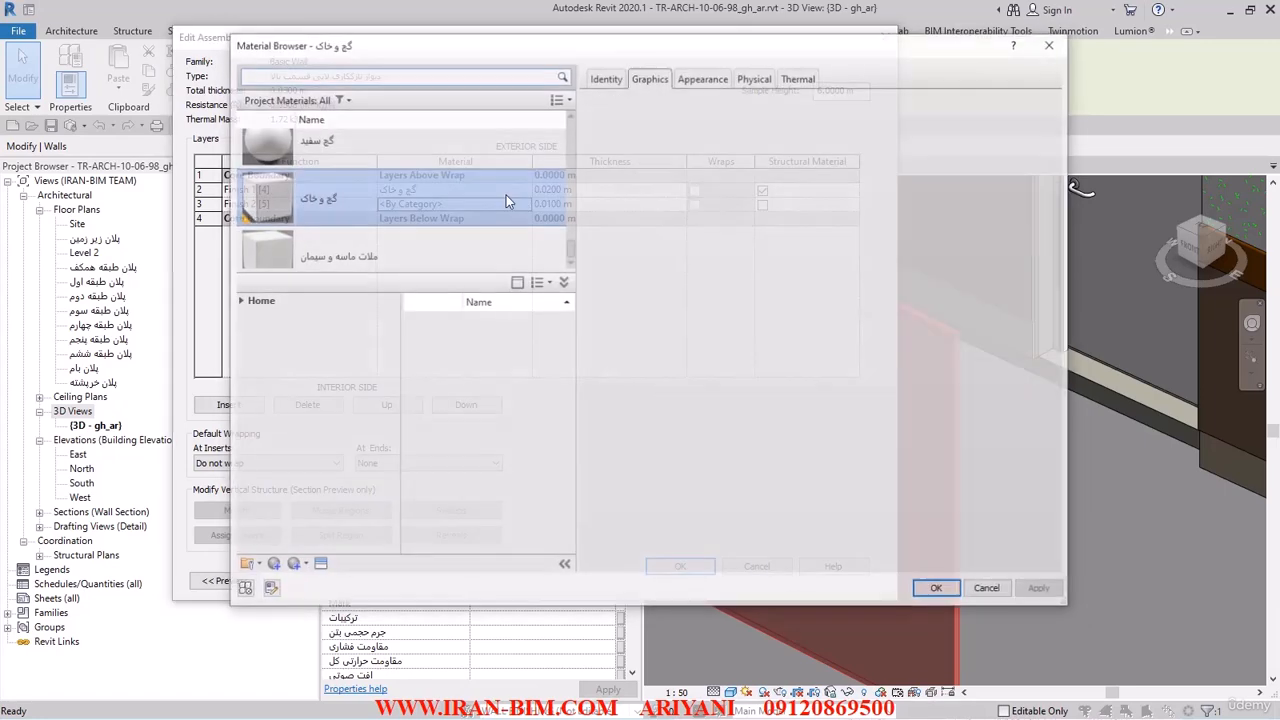
type("گ")
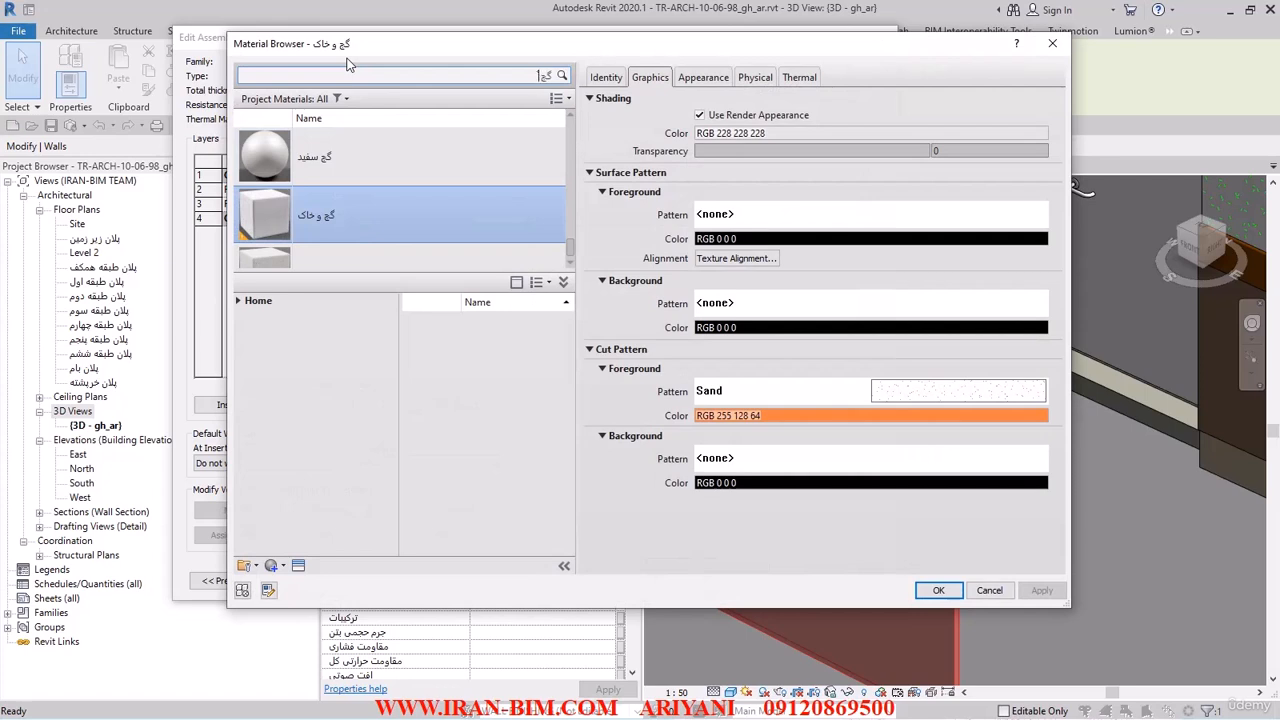
type("چ رو")
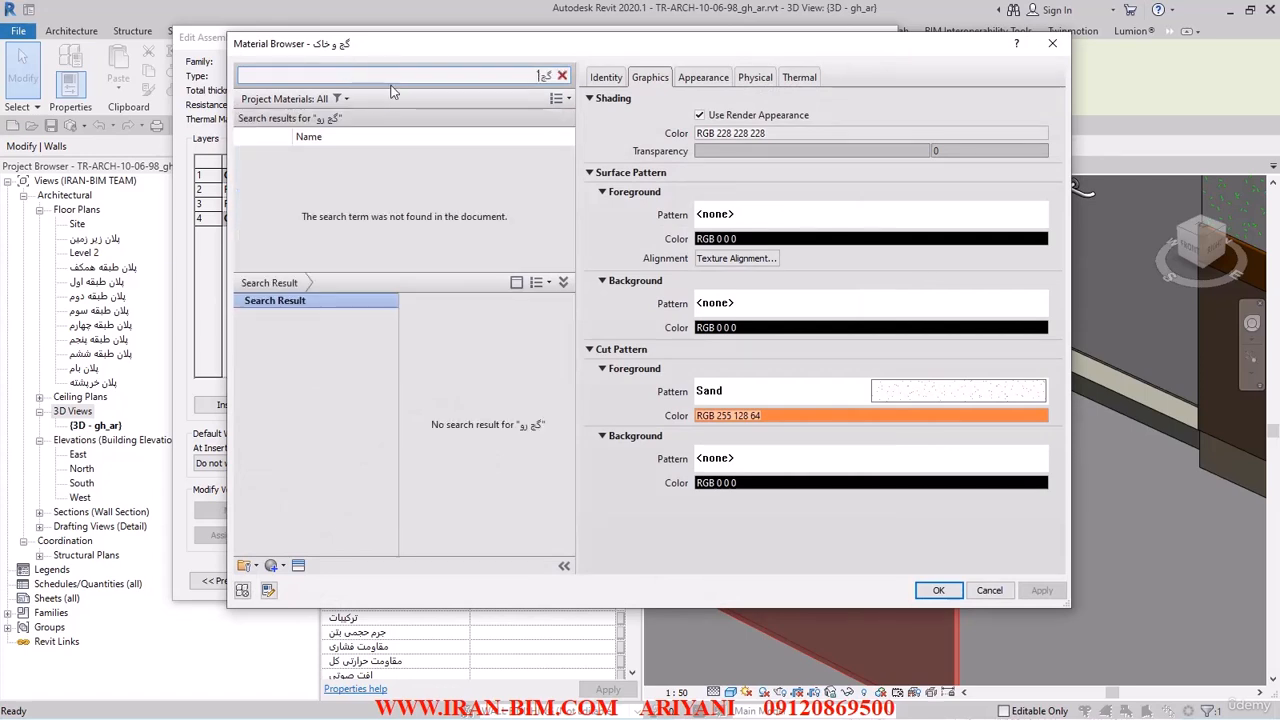
key("BackSpace")
key("BackSpace")
key("BackSpace")
left_click(343, 186)
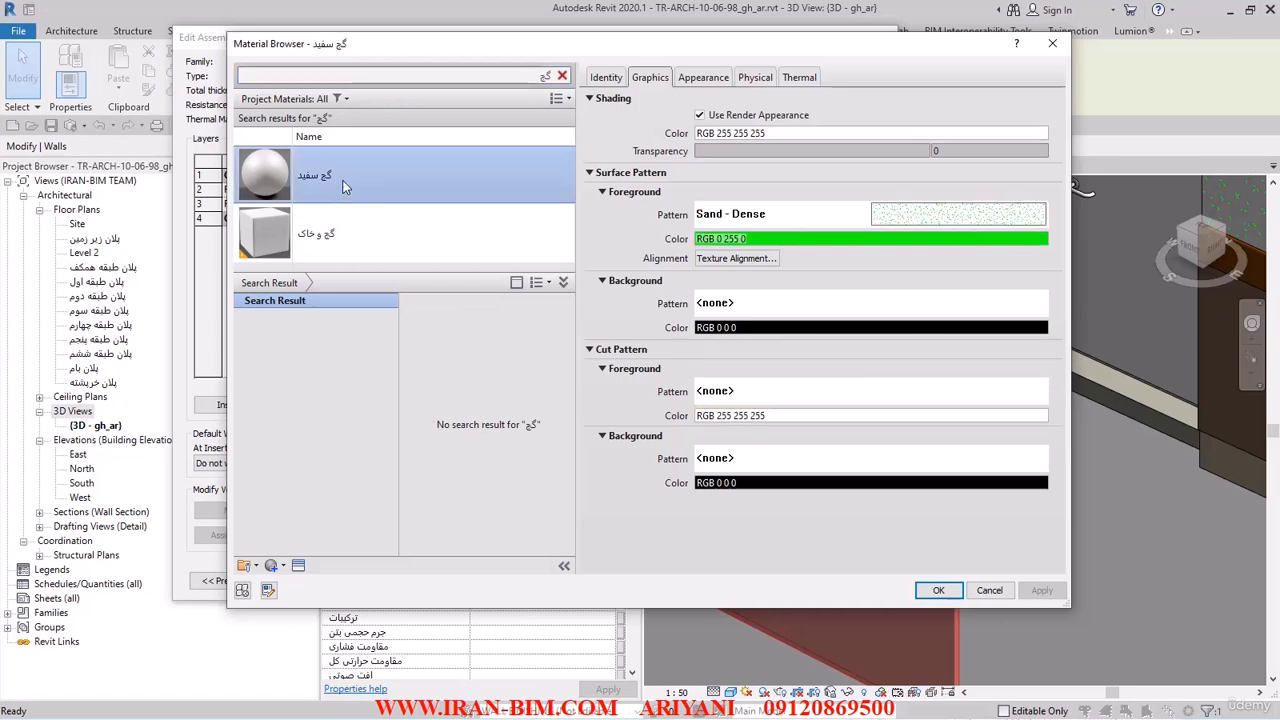
Check the identity data of گچ سفید and گچ و خاک, and apply گچ سفید to the upper lobby wall type's Finish 2 [5] layer.
left_click(607, 80)
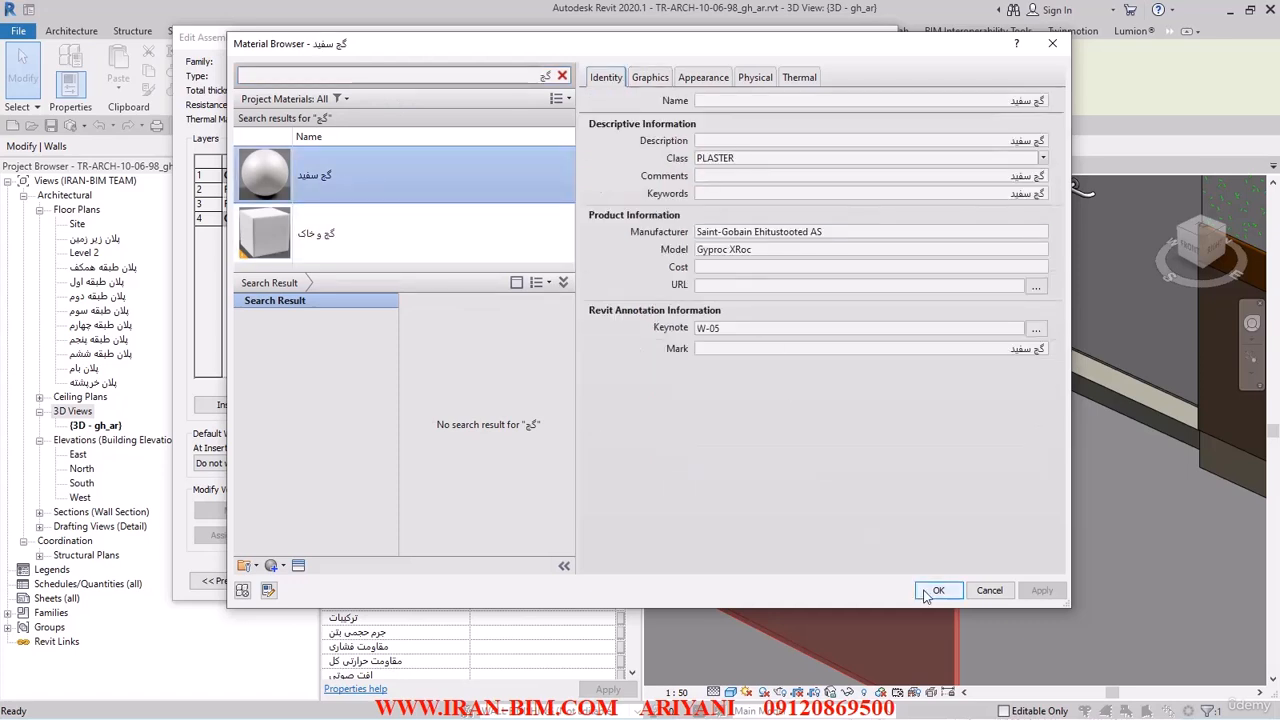
double_click(1043, 102)
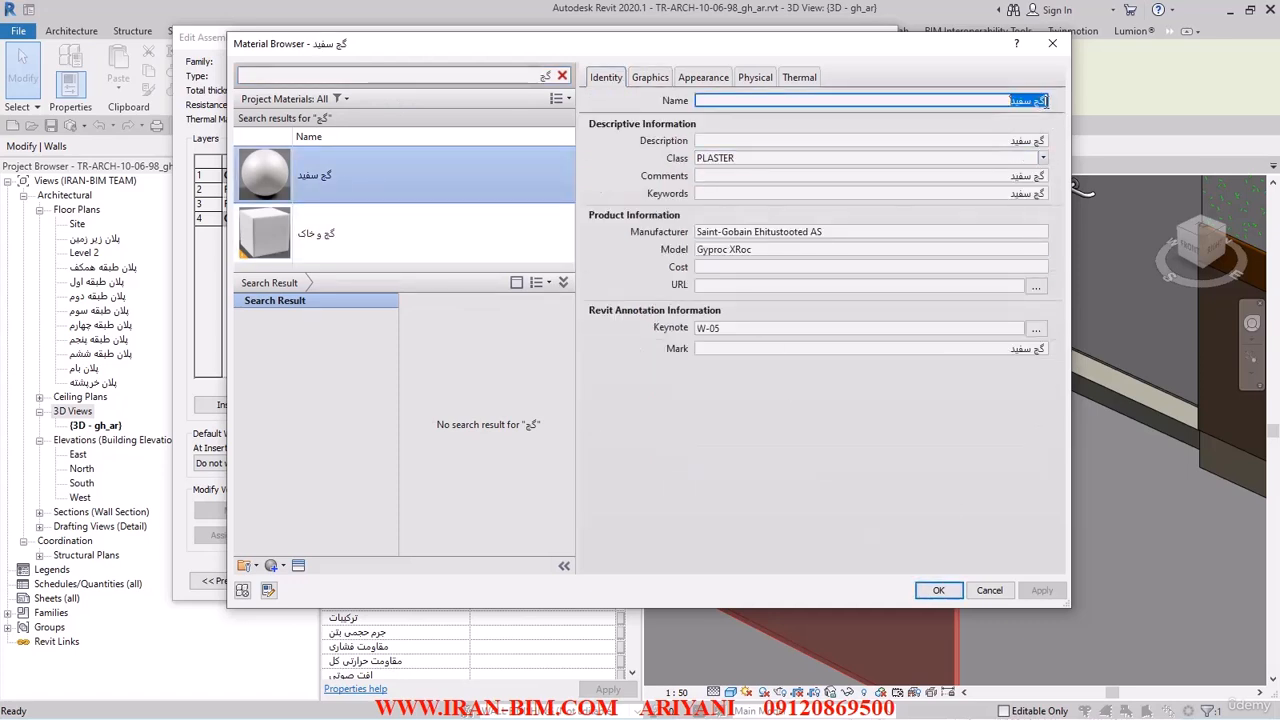
left_click(756, 353)
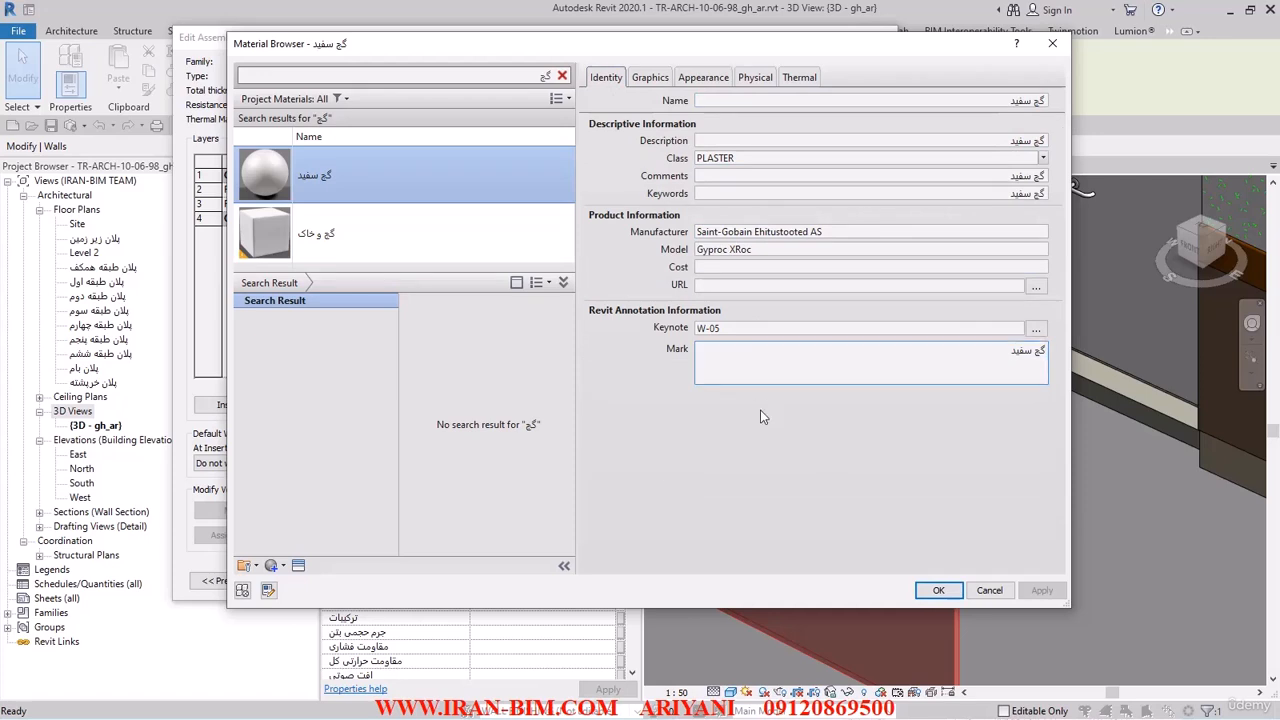
left_click(318, 234)
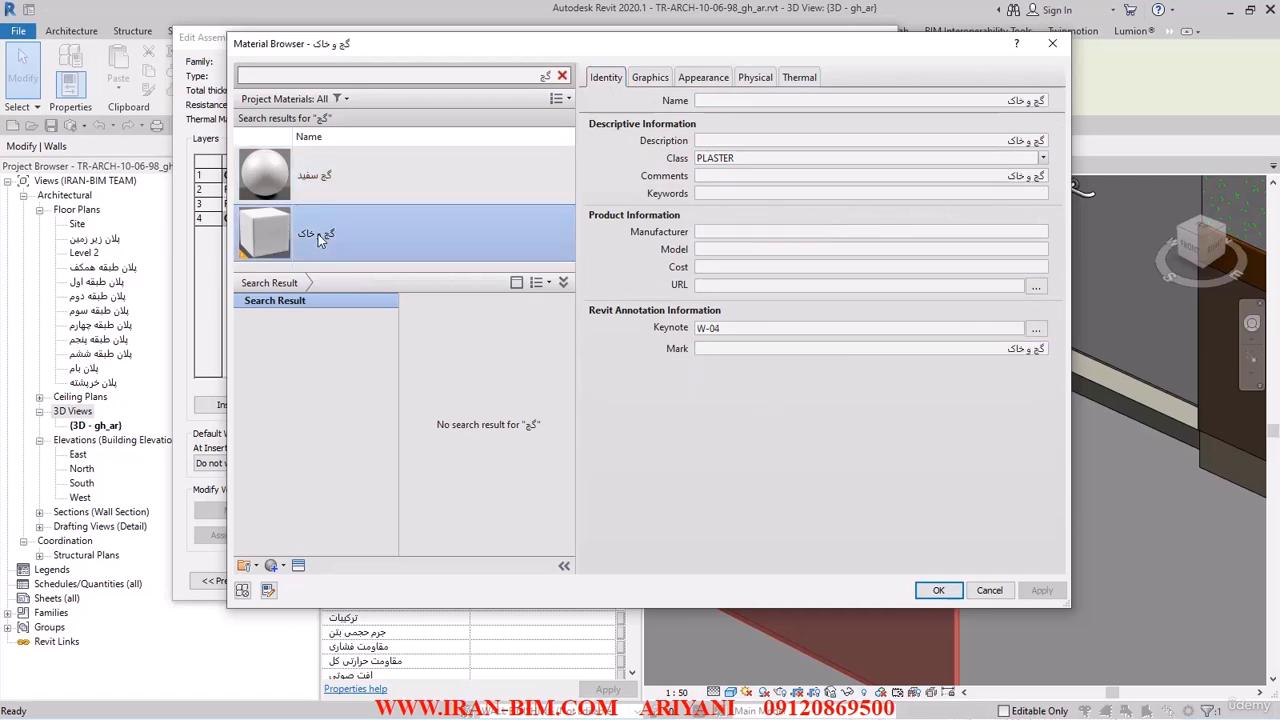
left_click(320, 192)
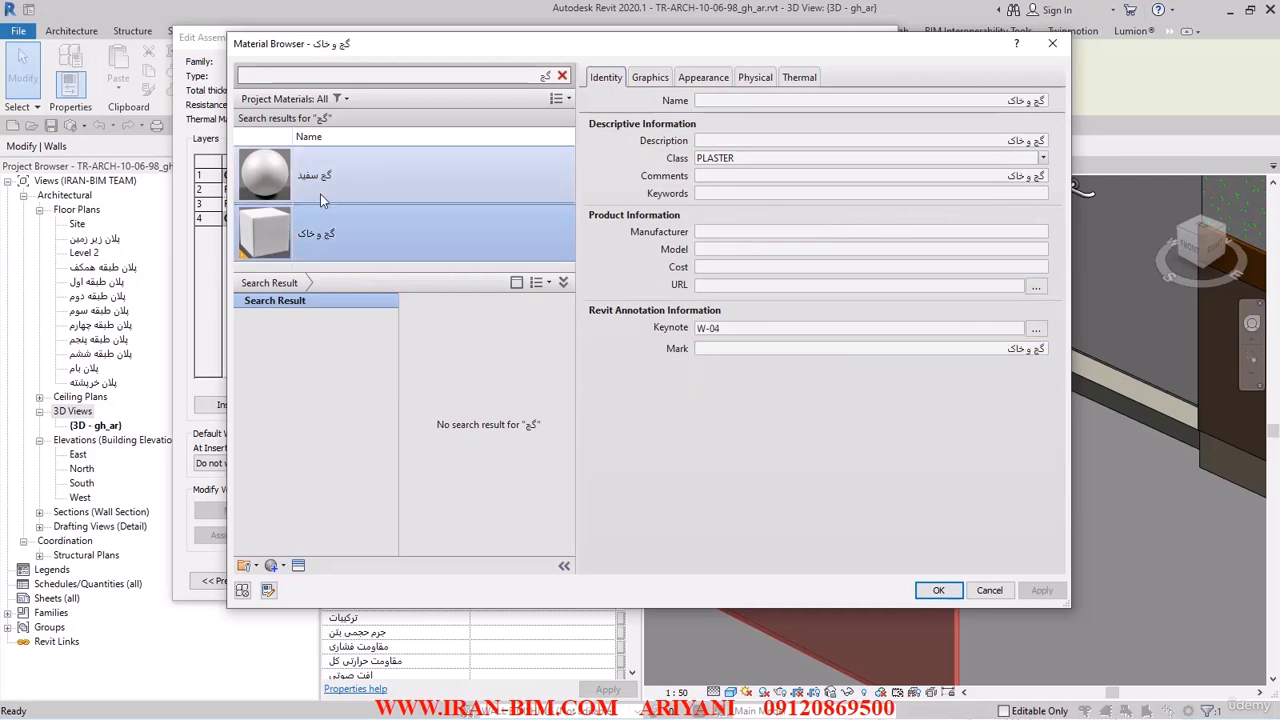
left_click(937, 591)
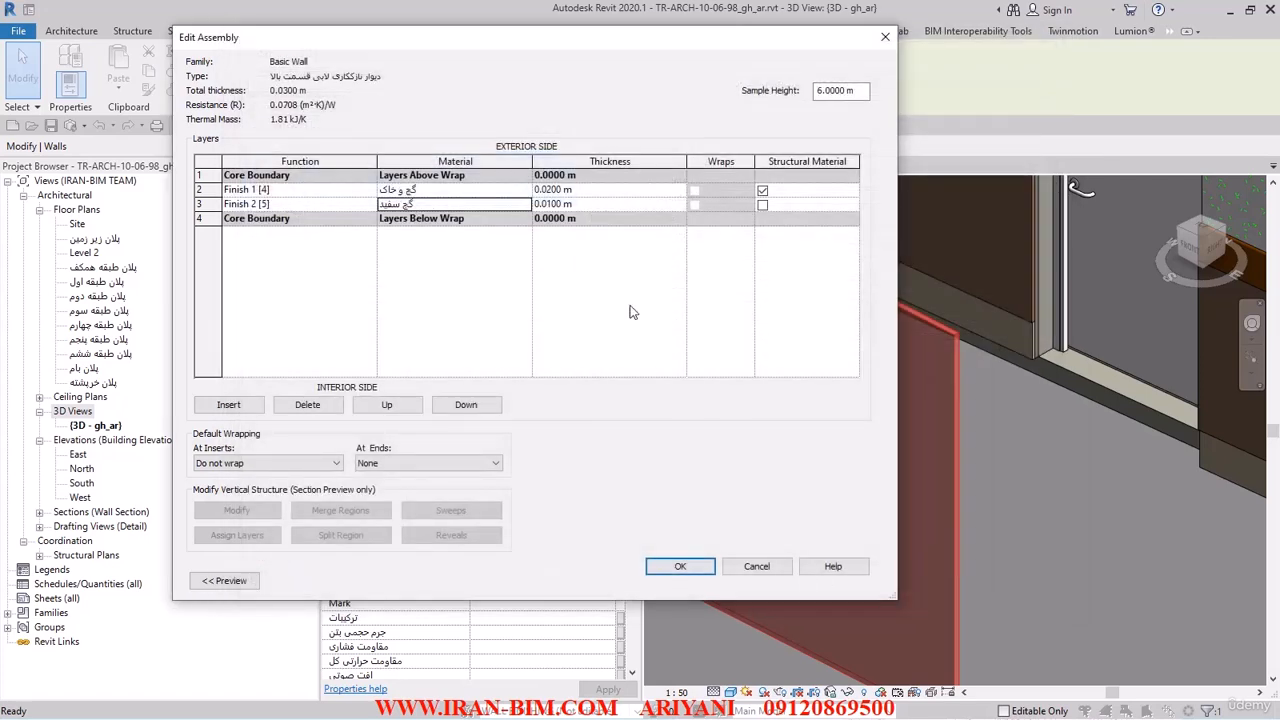
left_click(676, 562)
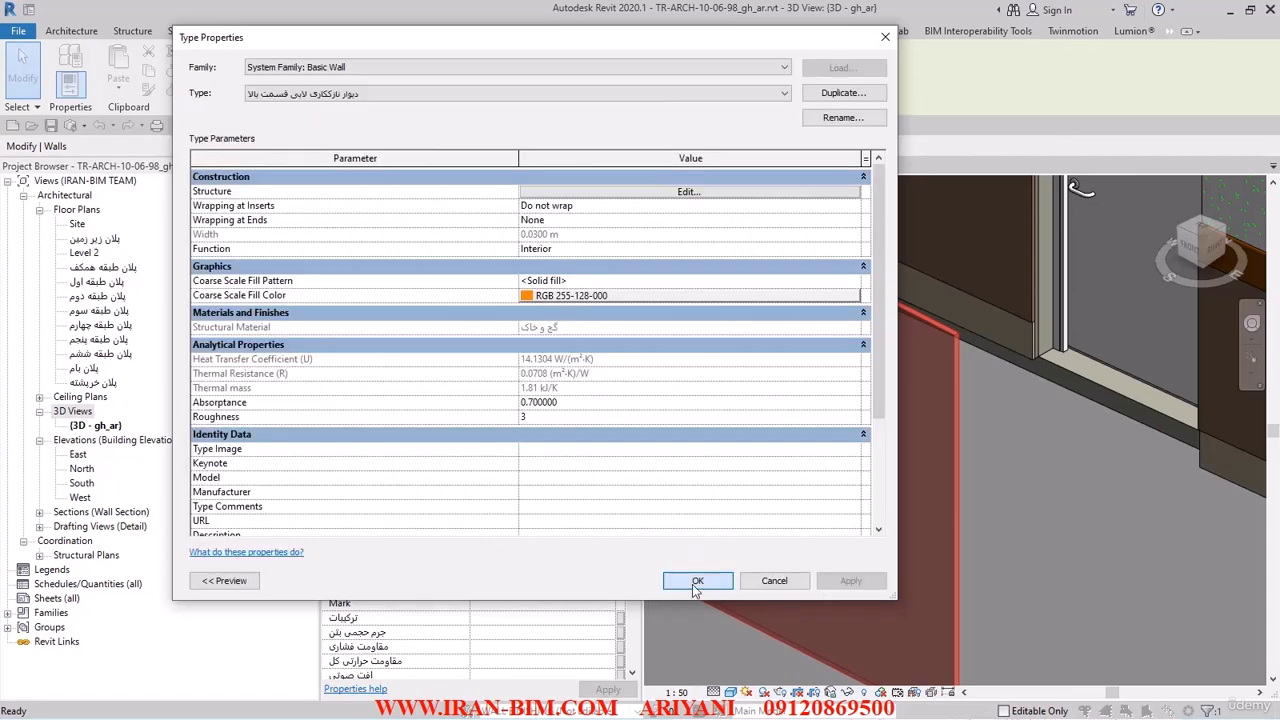
left_click(697, 583)
Move the selected wall about 0.66 m away from the adjacent wall and change its type to دیوار نازککاری لابی قسمت پایین.
left_click_drag(758, 436, 970, 540)
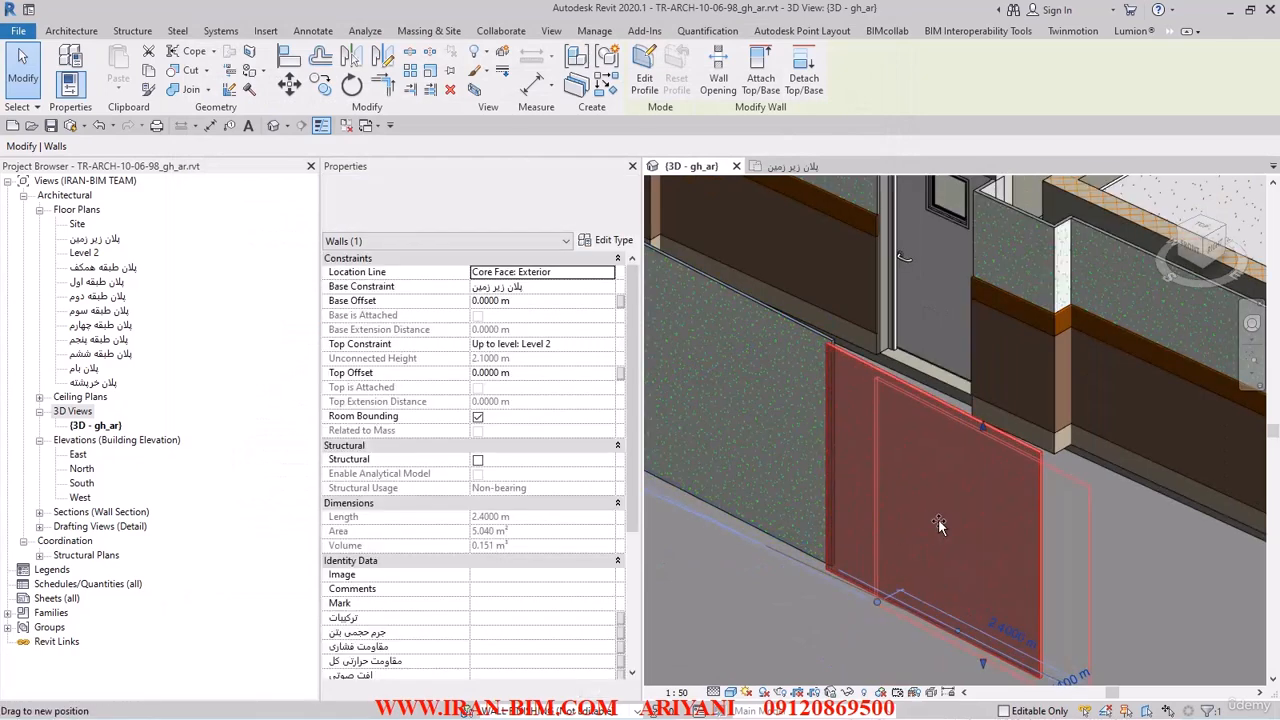
left_click(484, 210)
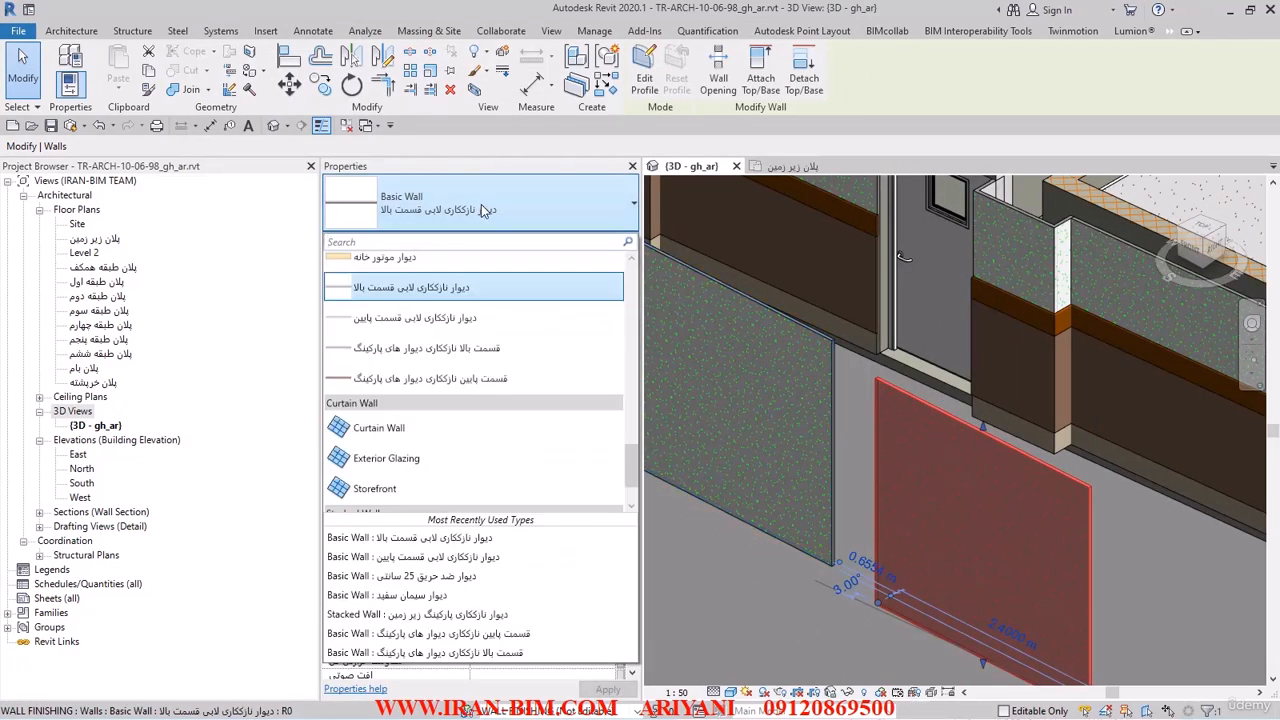
left_click(456, 326)
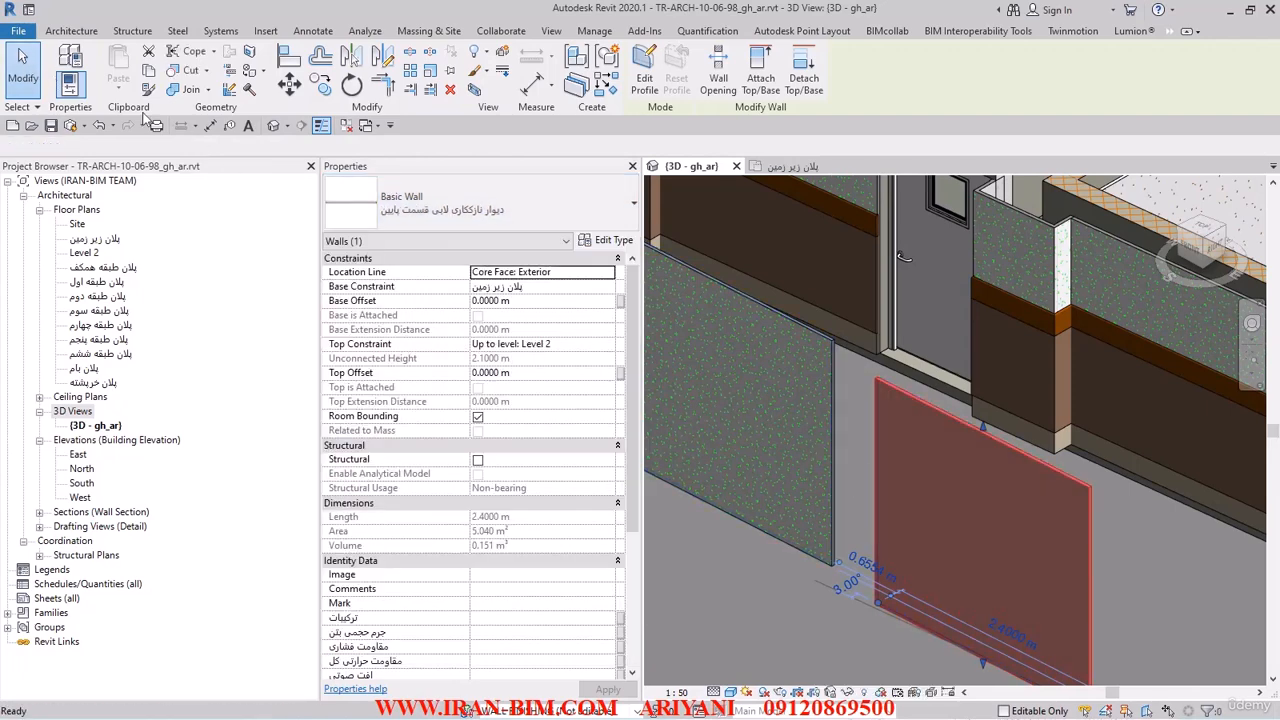
left_click(37, 67)
middle_click_drag(910, 425, 880, 413, "shift")
middle_click_drag(829, 489, 929, 432)
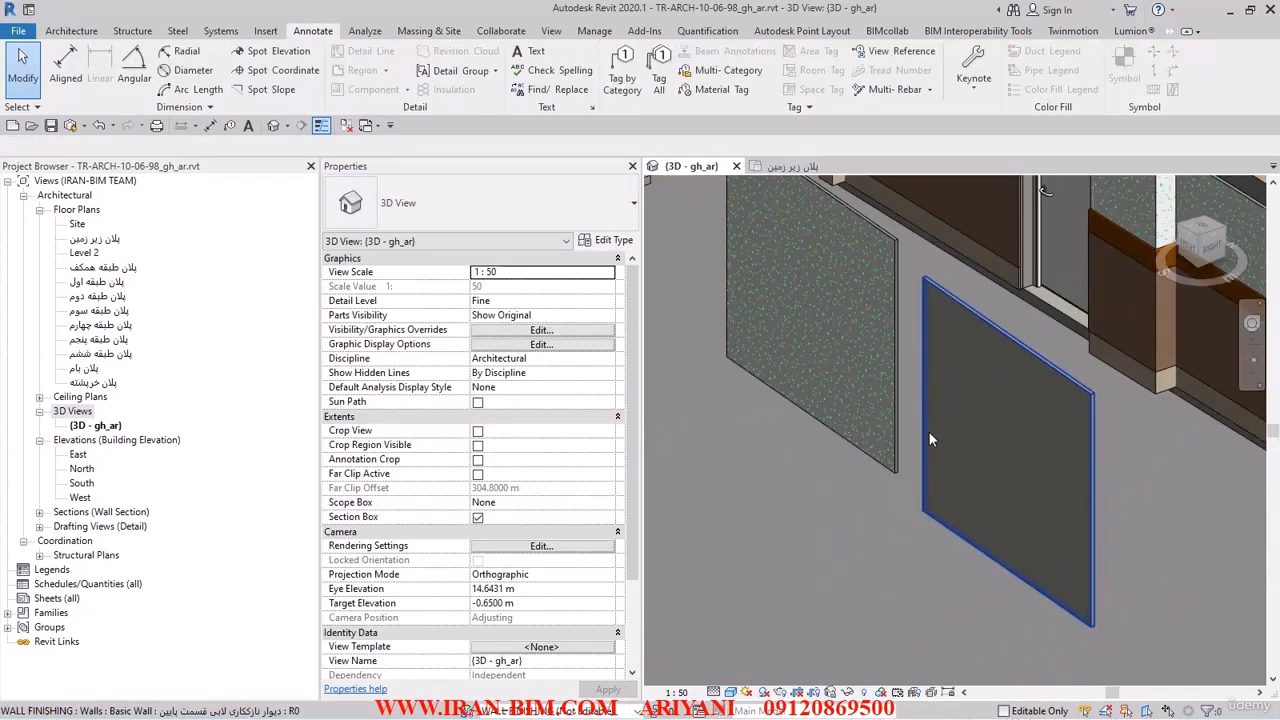